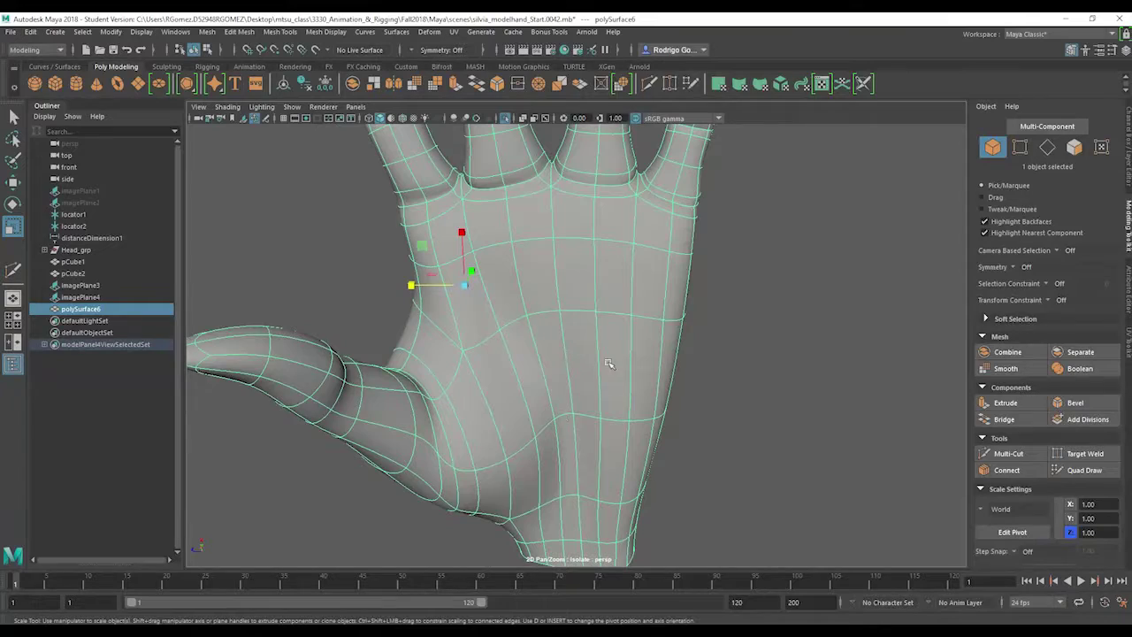
Compare the hand's palm edge flow with the reference hand image and inspect the open wrist
left_click_drag(612, 351, 591, 412, "alt")
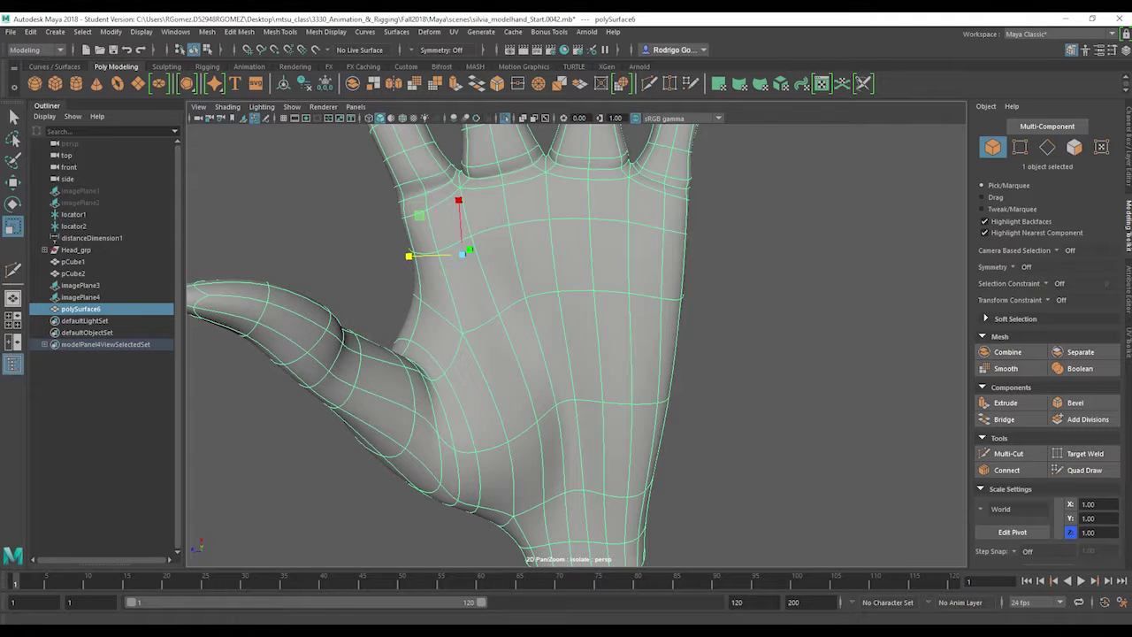
left_click_drag(1131, 45, 382, 59)
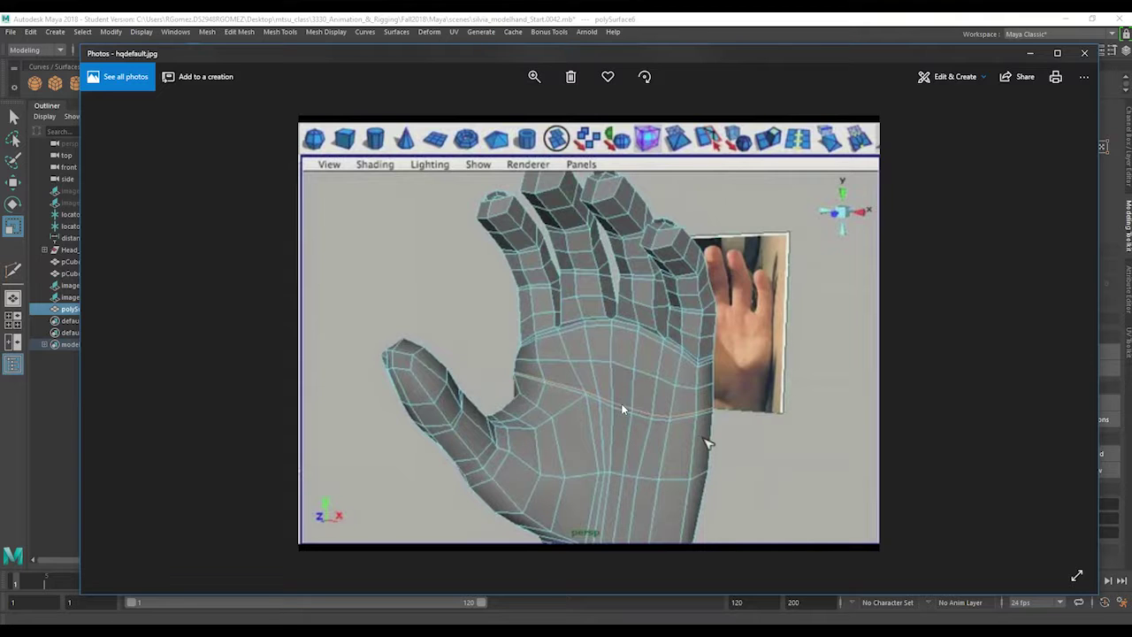
left_click_drag(383, 70, 1131, 73)
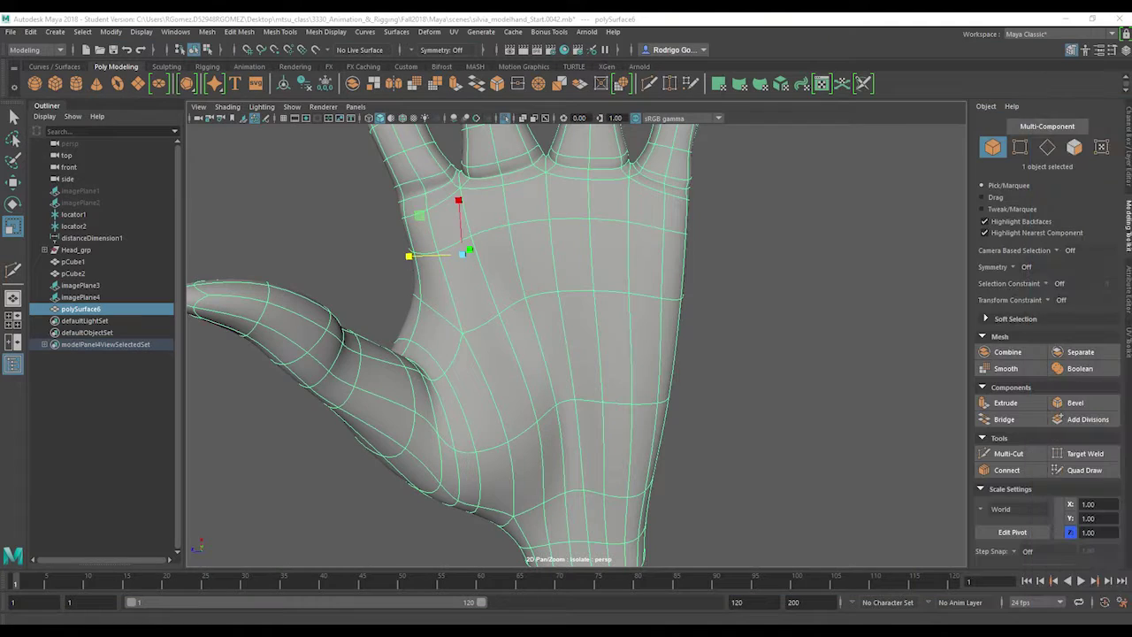
left_click_drag(554, 365, 463, 299, "alt")
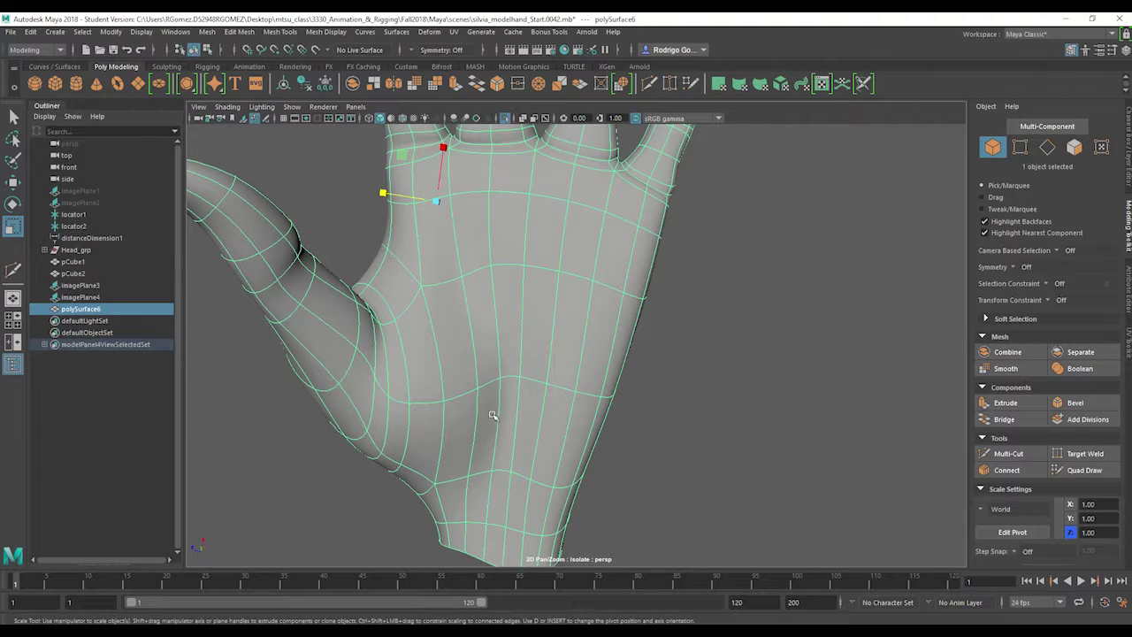
left_click_drag(521, 345, 454, 347, "alt")
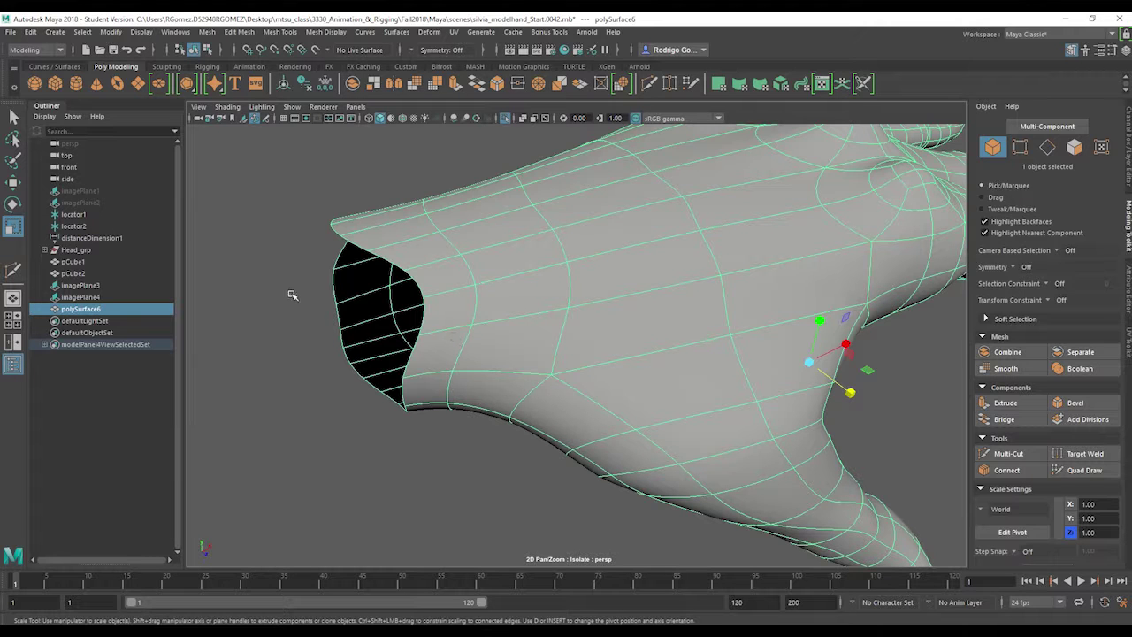
left_click_drag(398, 266, 503, 266, "alt")
middle_click_drag(503, 266, 466, 232, "alt")
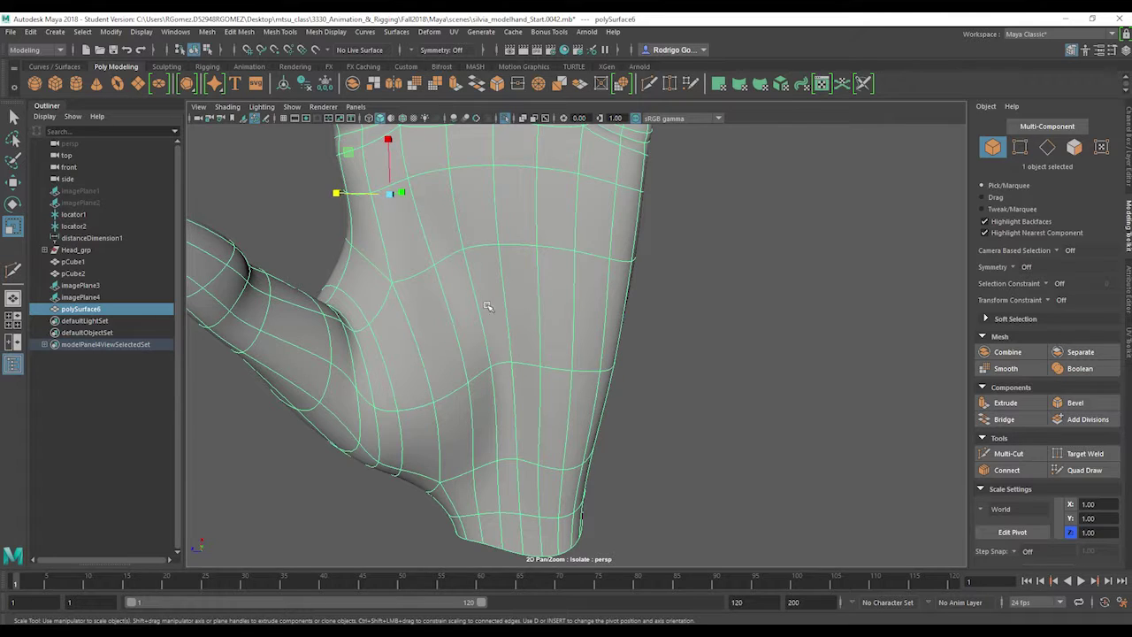
Delete two lengthwise palm edge lines, one on the thumb side and one on the little-finger side, from the upper palm to the wrist opening
right_click(438, 280)
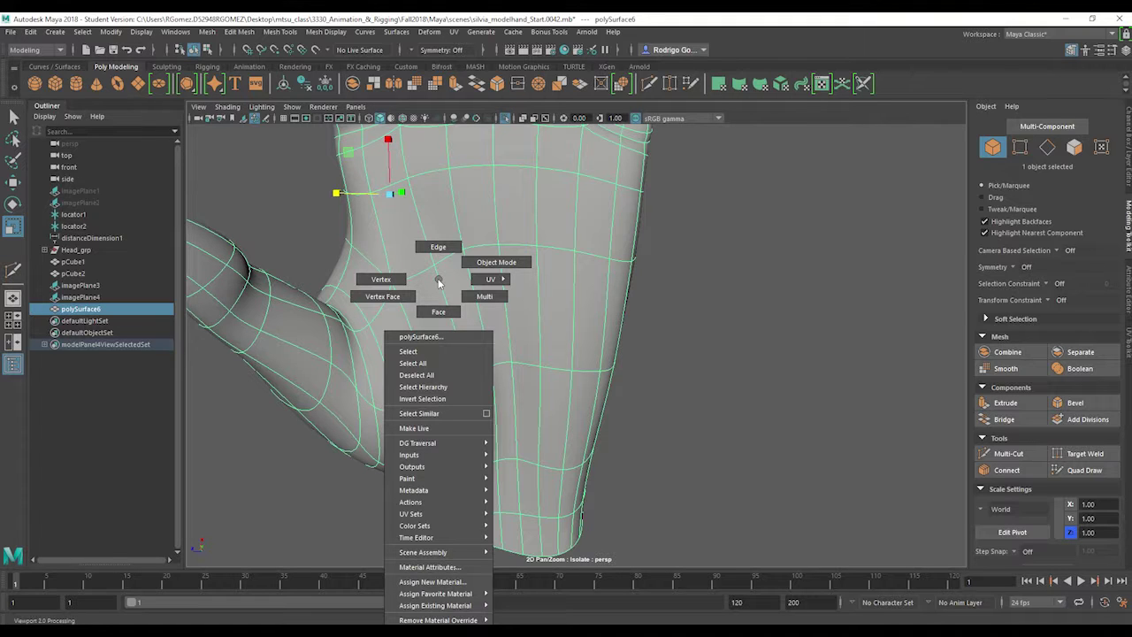
right_click_drag(439, 280, 426, 230)
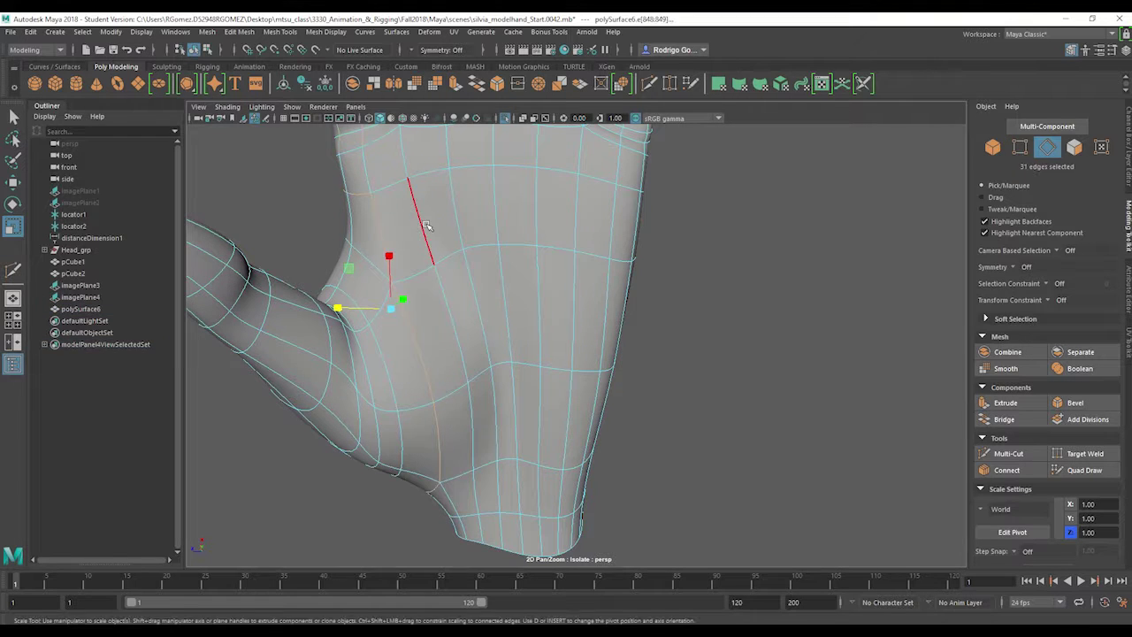
left_click(427, 230)
middle_click_drag(458, 303, 460, 325, "alt")
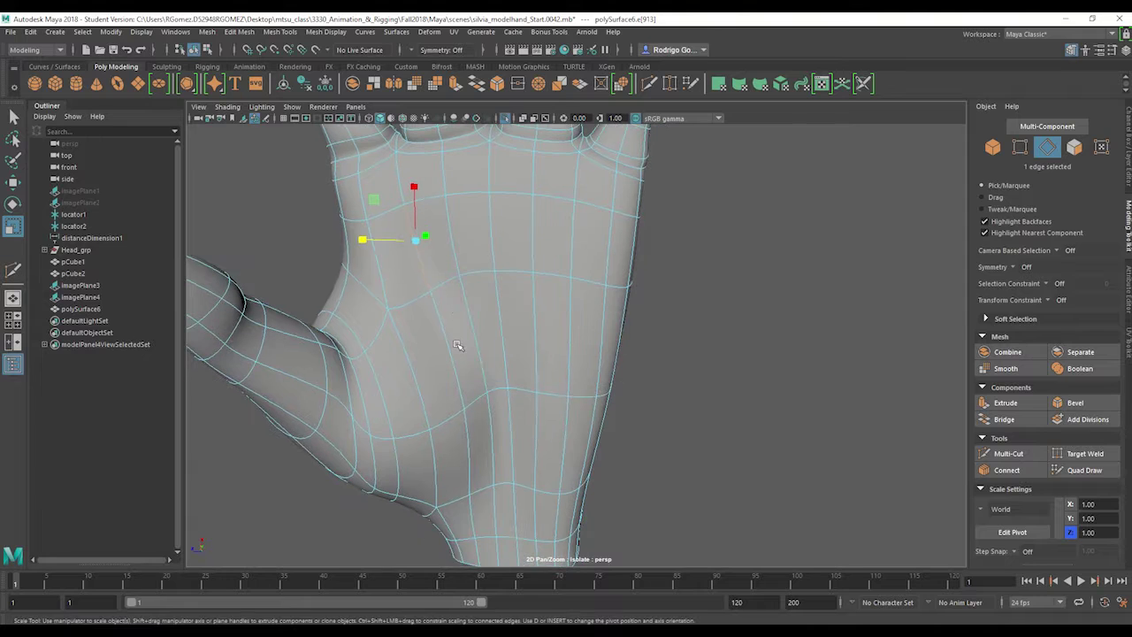
left_click(459, 396, "shift")
left_click(470, 464, "shift")
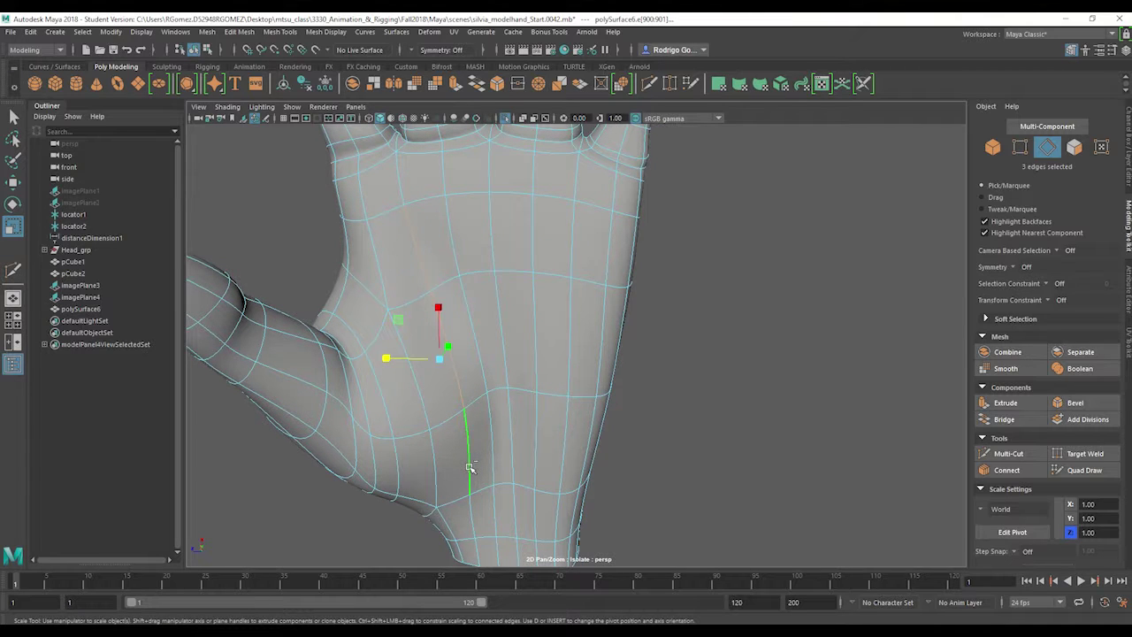
left_click(473, 515, "shift")
left_click(536, 337, "shift")
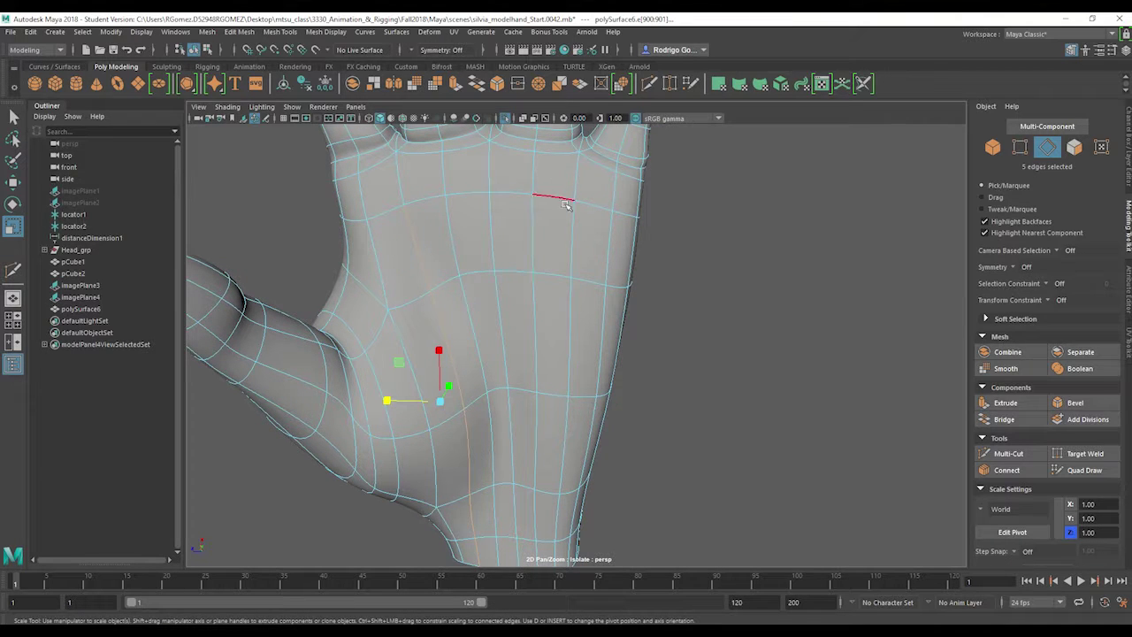
left_click(572, 265, "shift")
left_click(570, 350, "shift")
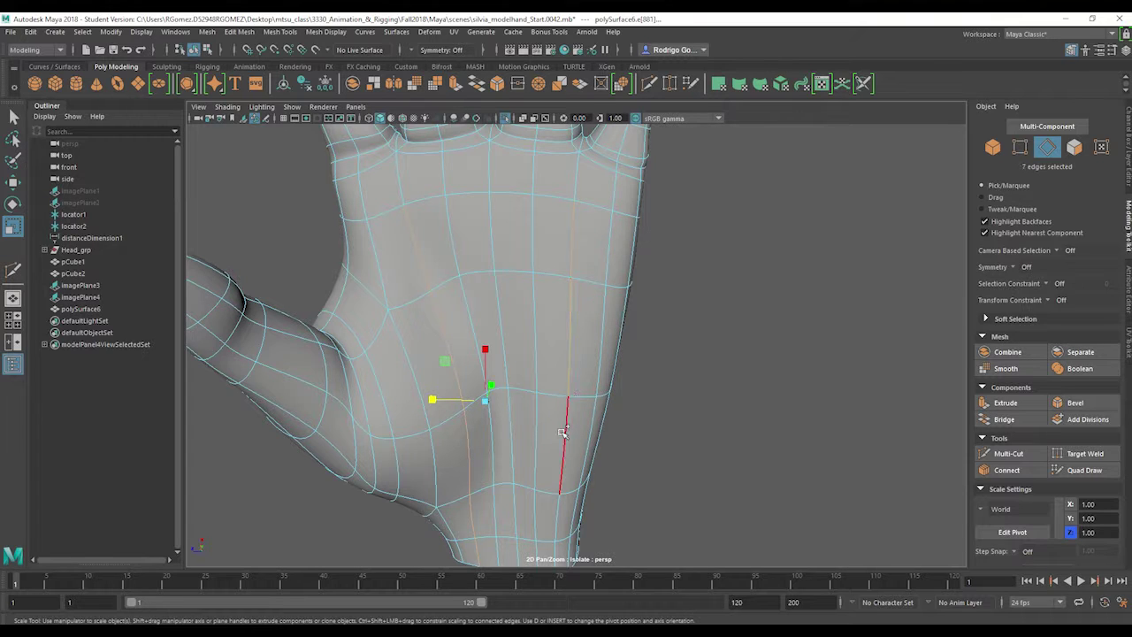
left_click(561, 434, "shift")
left_click(556, 510, "shift")
middle_click_drag(556, 510, 543, 424, "alt")
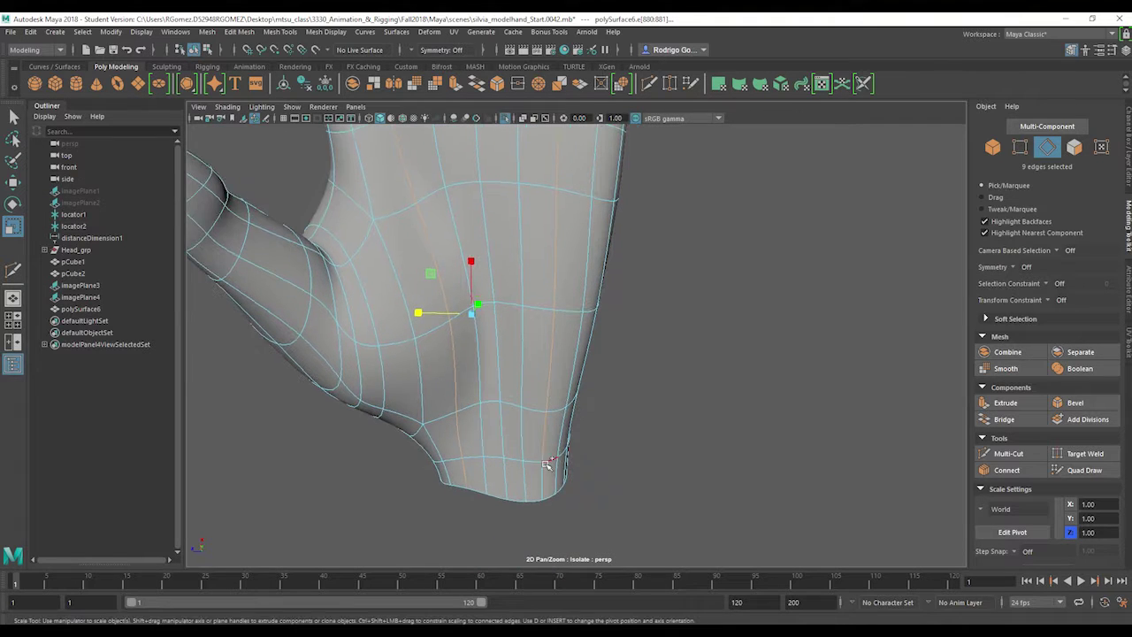
left_click(548, 479, "shift")
key("ctrl+Delete")
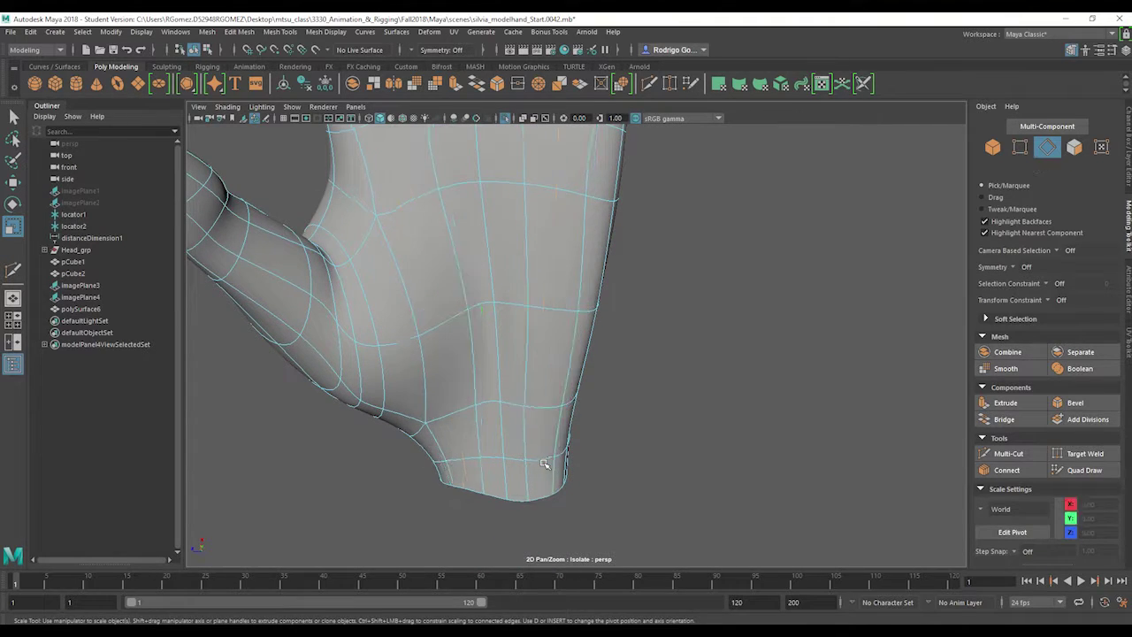
With smooth preview off, Multi-Cut a curved edge line across the upper palm, joining the two vertices where the deleted lines ended
middle_click_drag(553, 300, 575, 448, "alt")
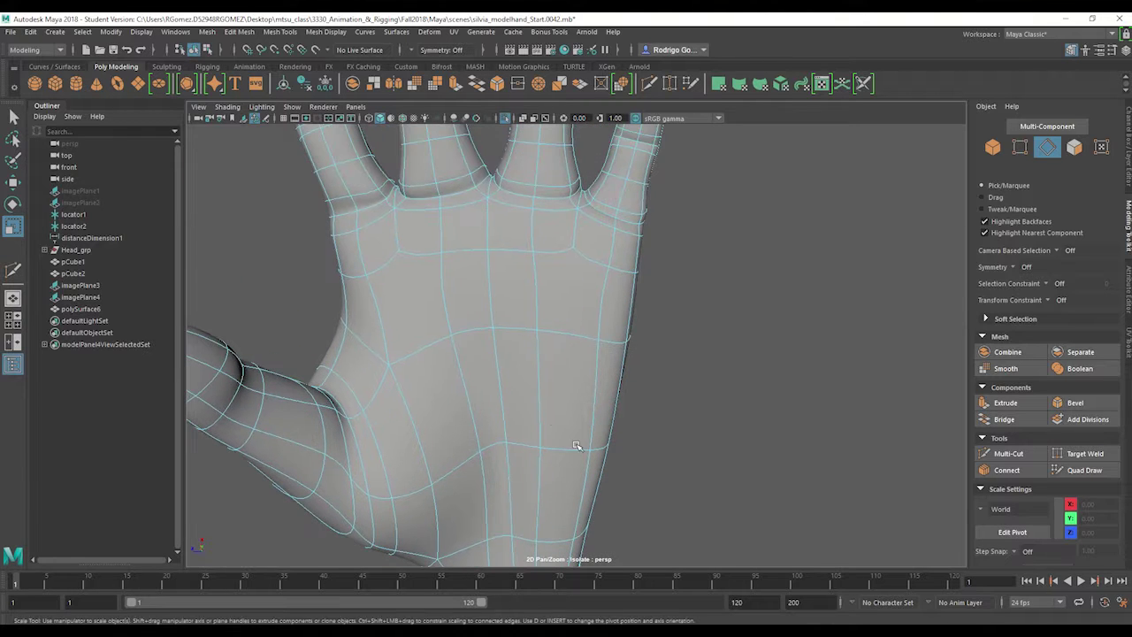
mouse_move(570, 409)
left_mouse_down("alt")
mouse_move(533, 415)
mouse_move(553, 412)
left_mouse_up("alt")
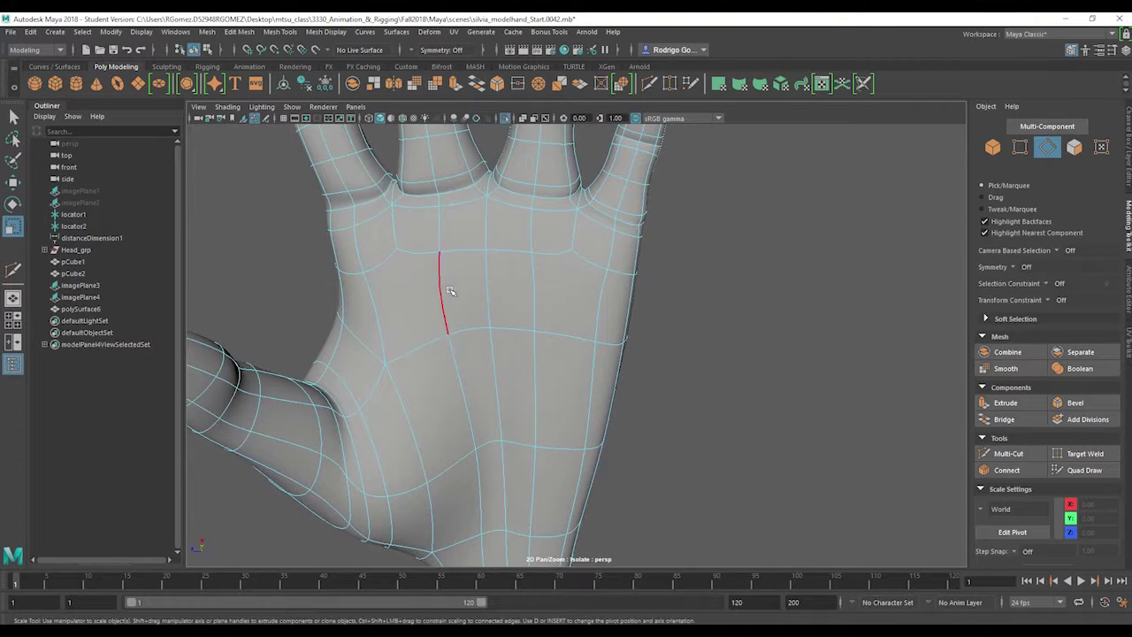
key("1")
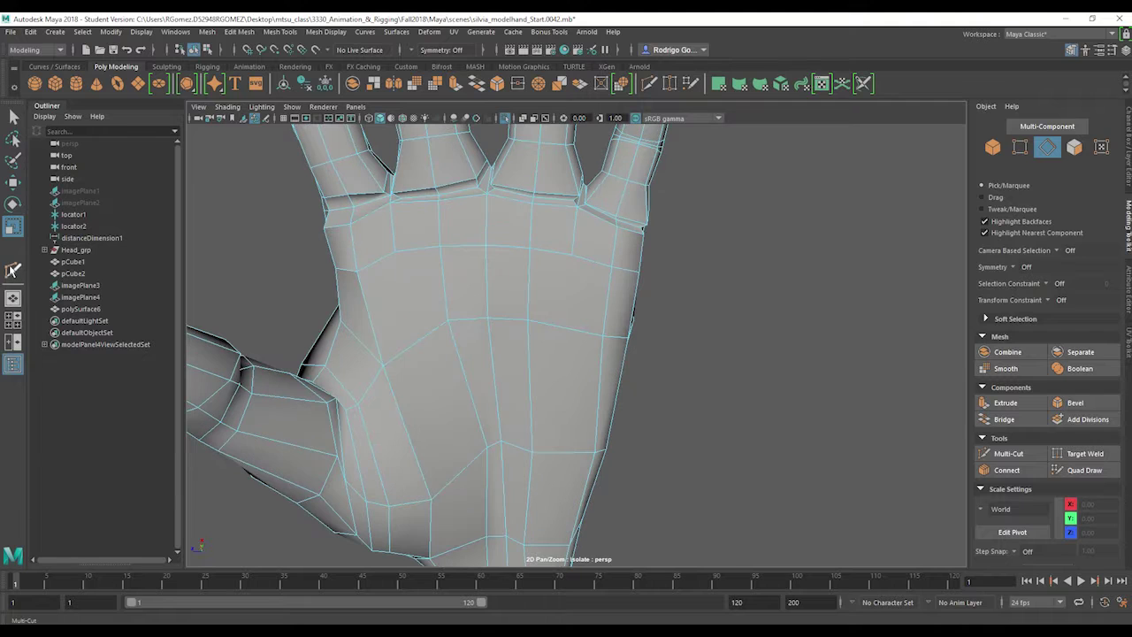
left_click(13, 270)
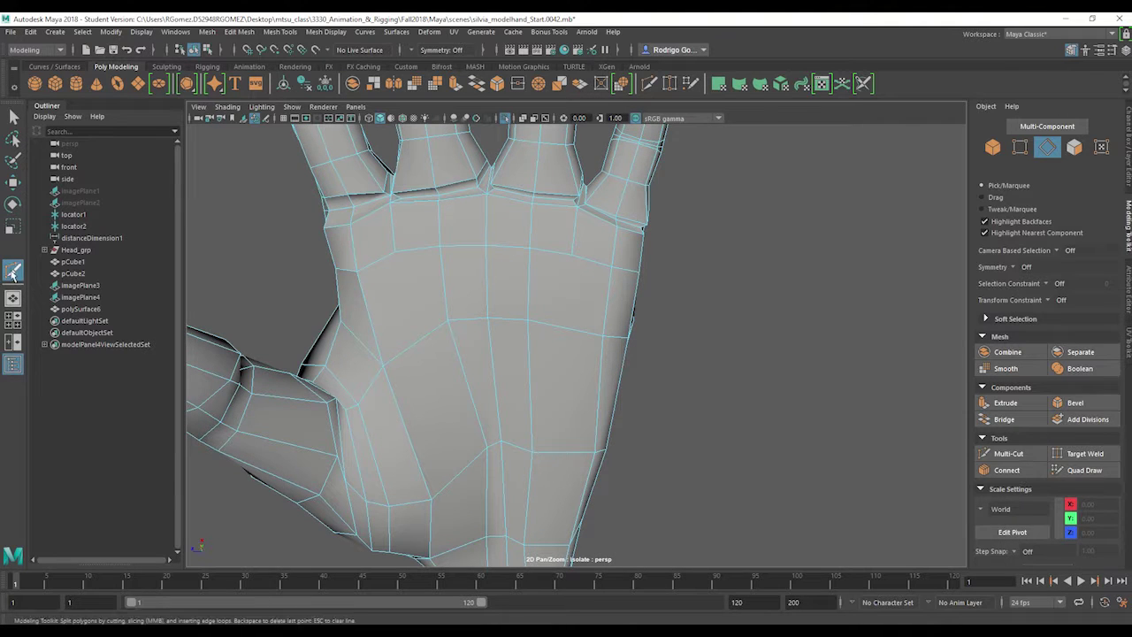
left_click(394, 252)
left_click(444, 286)
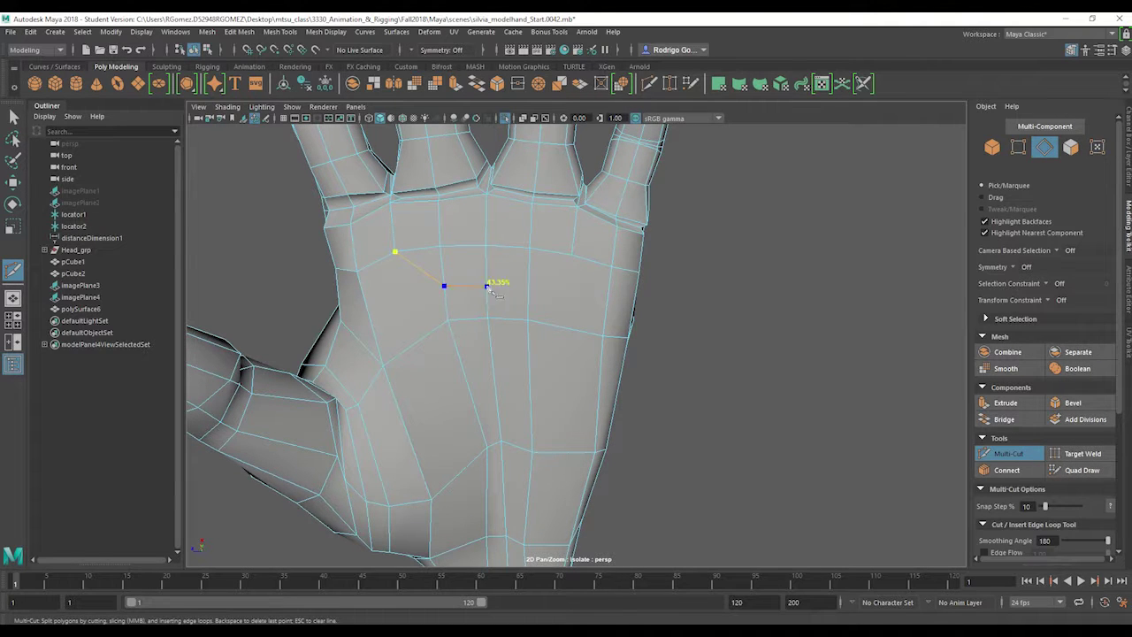
left_click(487, 286)
left_click(528, 292)
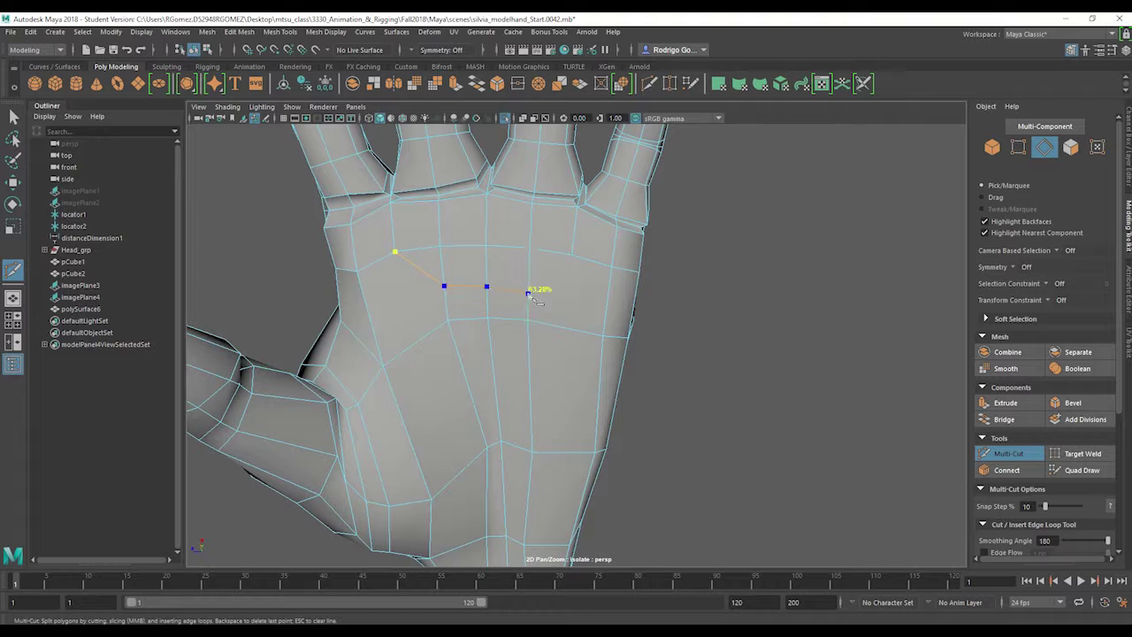
left_click(572, 257)
right_click(573, 258)
Cut a connecting edge from each sloping end of the new line to the nearest outer palm vertex
left_click(548, 276)
left_click(421, 270)
left_click(385, 365)
left_click(14, 116)
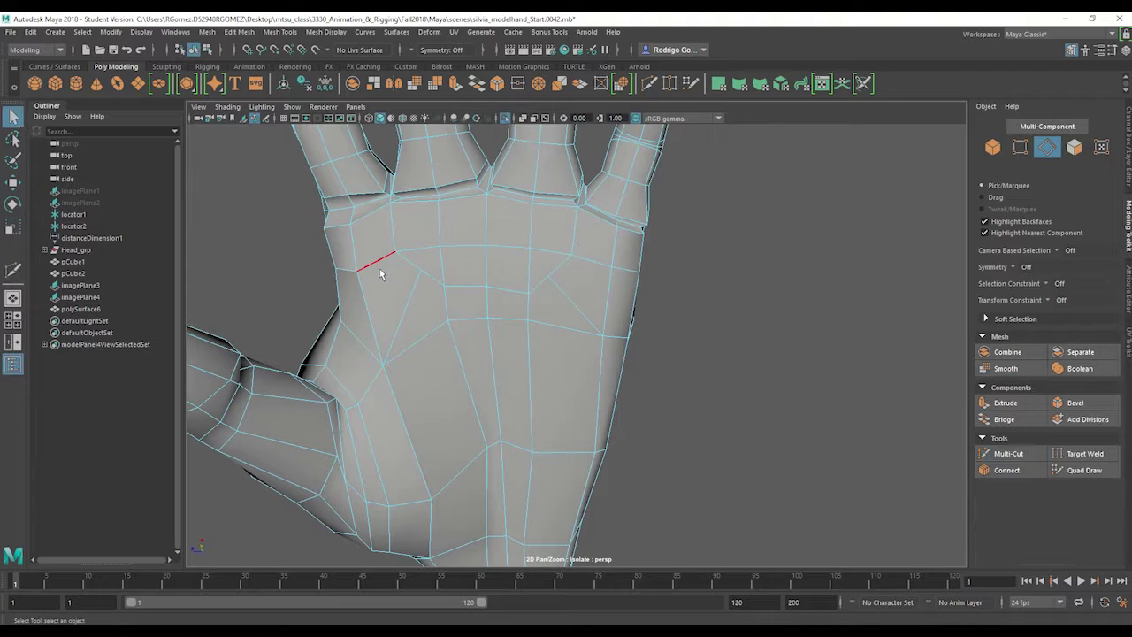
Move the two corner vertices of the new upper-palm cut to even out the surrounding faces
right_click_drag(421, 279, 377, 281)
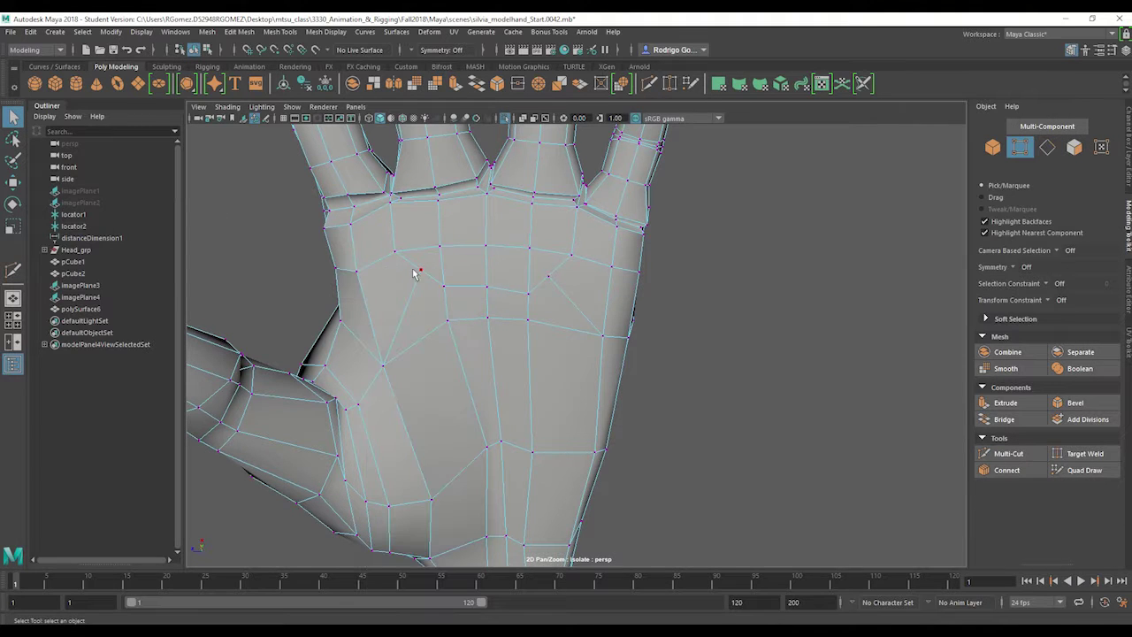
left_click(421, 273)
key("w")
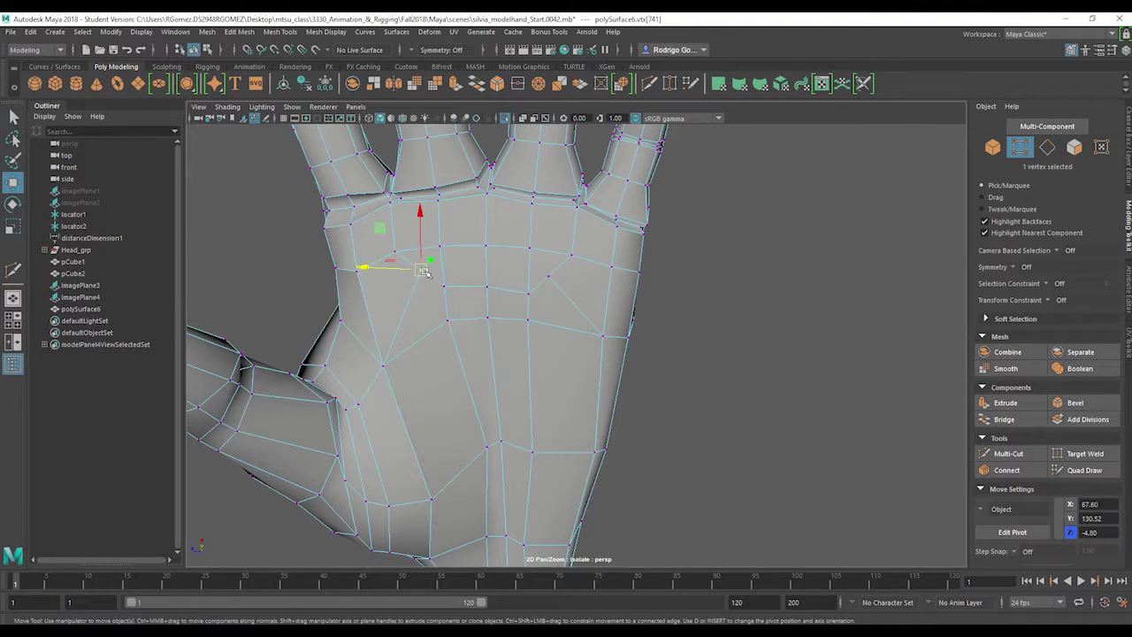
left_click_drag(421, 270, 409, 289)
left_click(549, 277)
left_click_drag(549, 277, 455, 236)
With smooth preview on, reposition the palm vertices beside the thumb web to smooth the edge flow
key("3")
scroll(454, 237, "up", 2)
middle_click_drag(455, 236, 457, 283, "alt")
scroll(448, 273, "down", 4)
scroll(454, 267, "up", 1)
scroll(482, 316, "up", 1)
middle_click_drag(486, 318, 488, 284, "alt")
left_click_drag(489, 284, 436, 322, "alt")
left_click(409, 365)
left_click_drag(411, 365, 384, 304, "alt")
left_click(385, 304)
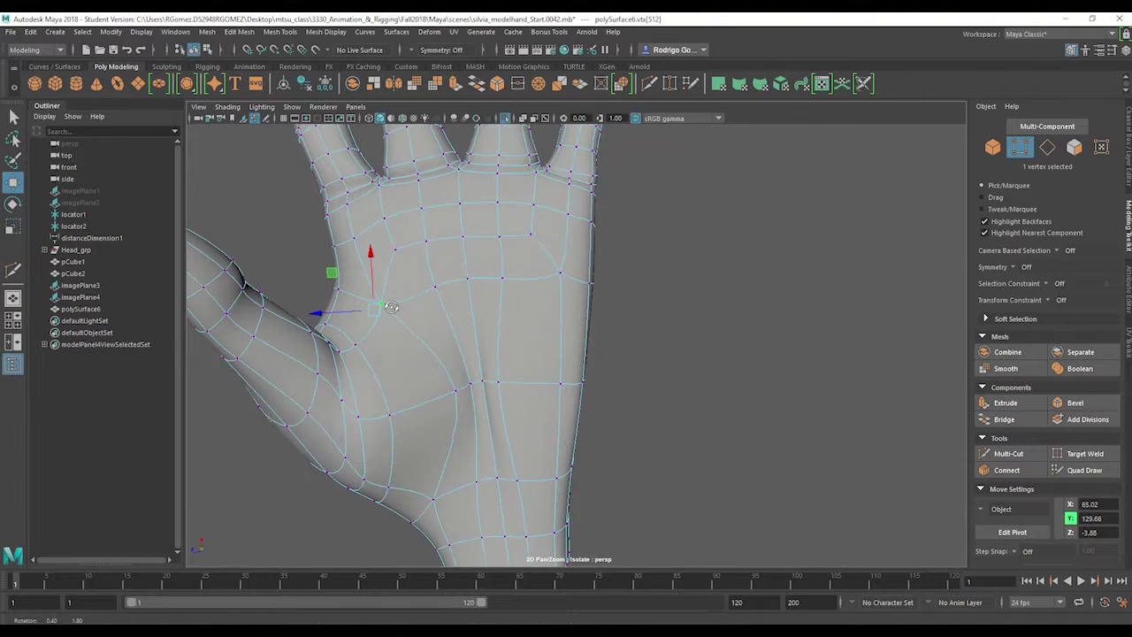
Adjust the vertices across the thumb mound toward the wrist to even out their spacing
left_click_drag(469, 338, 440, 267, "alt")
left_click(496, 327)
left_click(341, 320)
left_click(427, 210)
left_click_drag(375, 327, 433, 416, "alt")
left_click(423, 370)
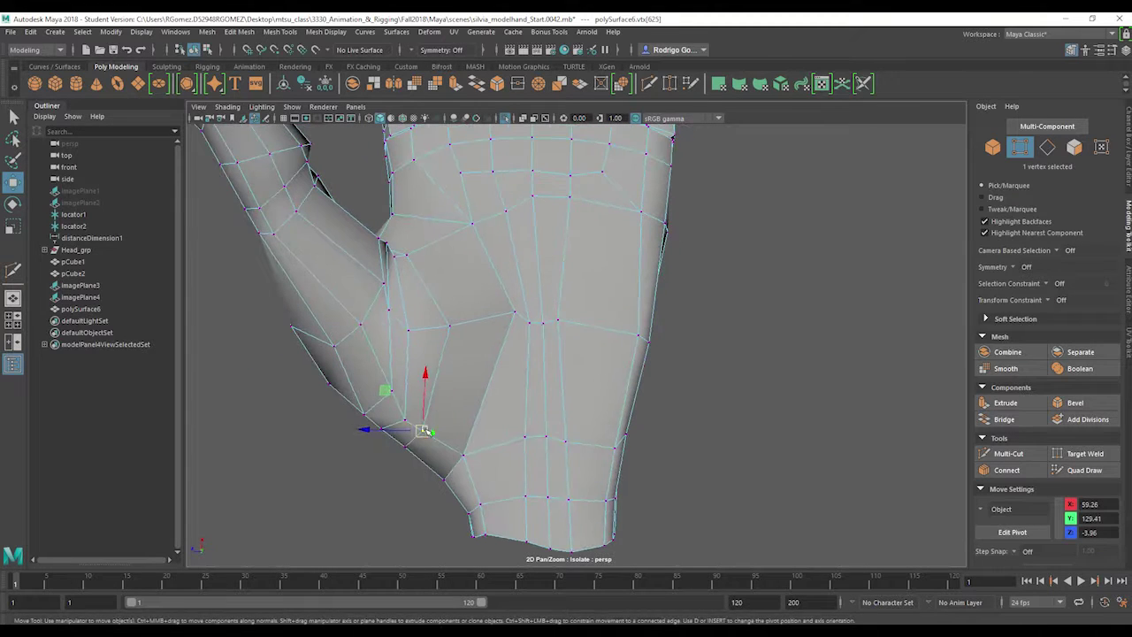
left_click(440, 433)
left_click(453, 327)
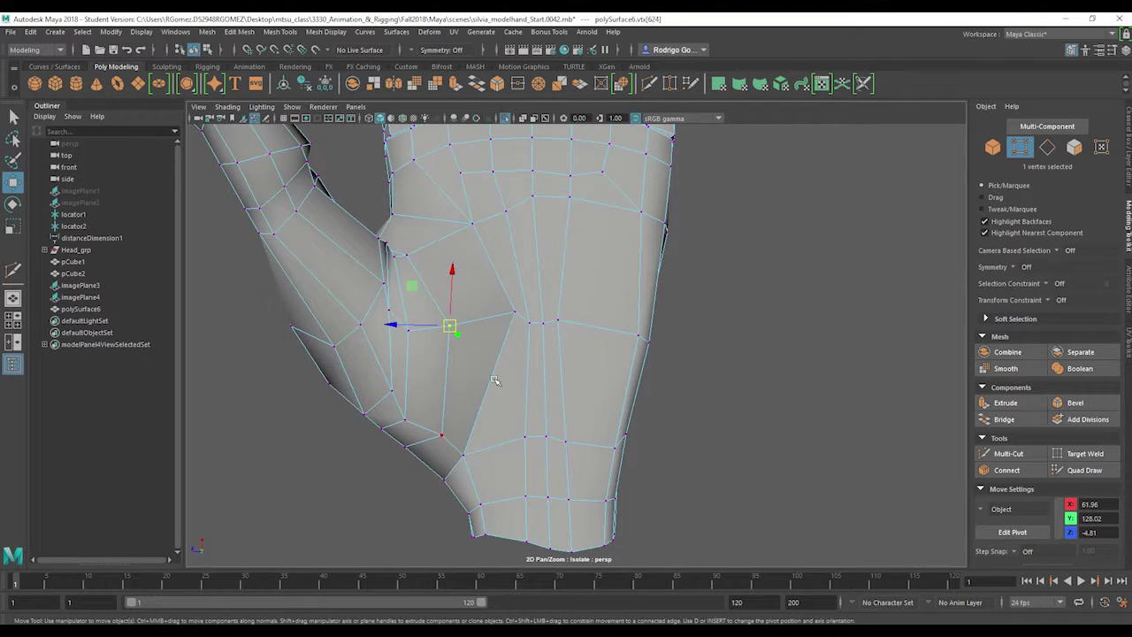
Adjust the height and sideways position of the vertices in the hollow between the thumb mound and the heel of the palm
left_click_drag(495, 380, 495, 424, "alt")
left_click(511, 282)
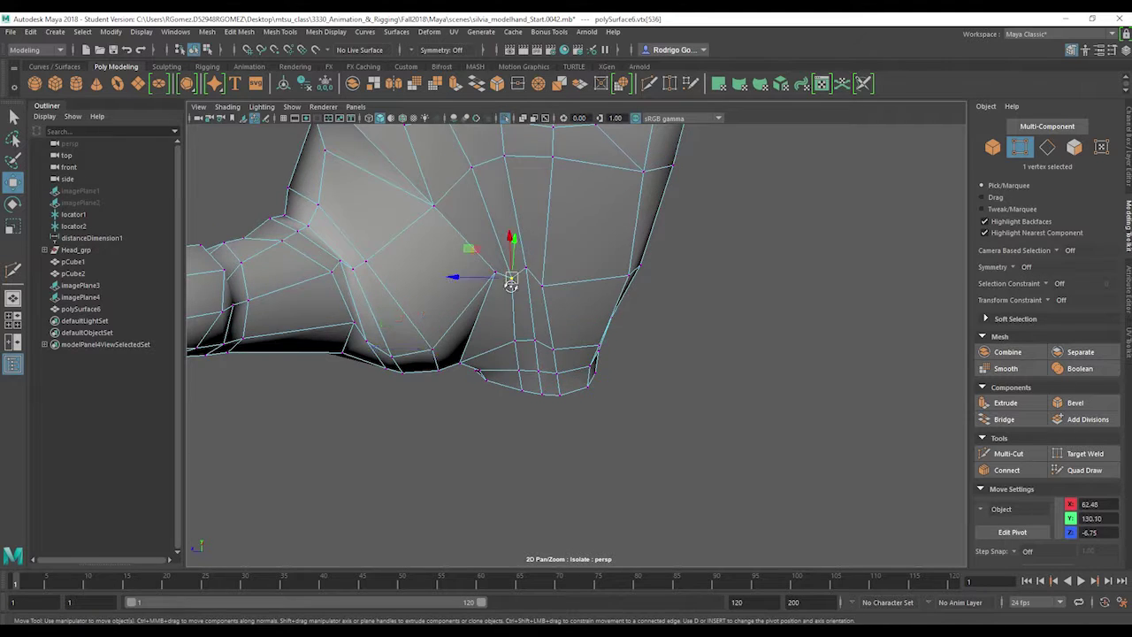
left_click_drag(511, 282, 504, 220, "alt")
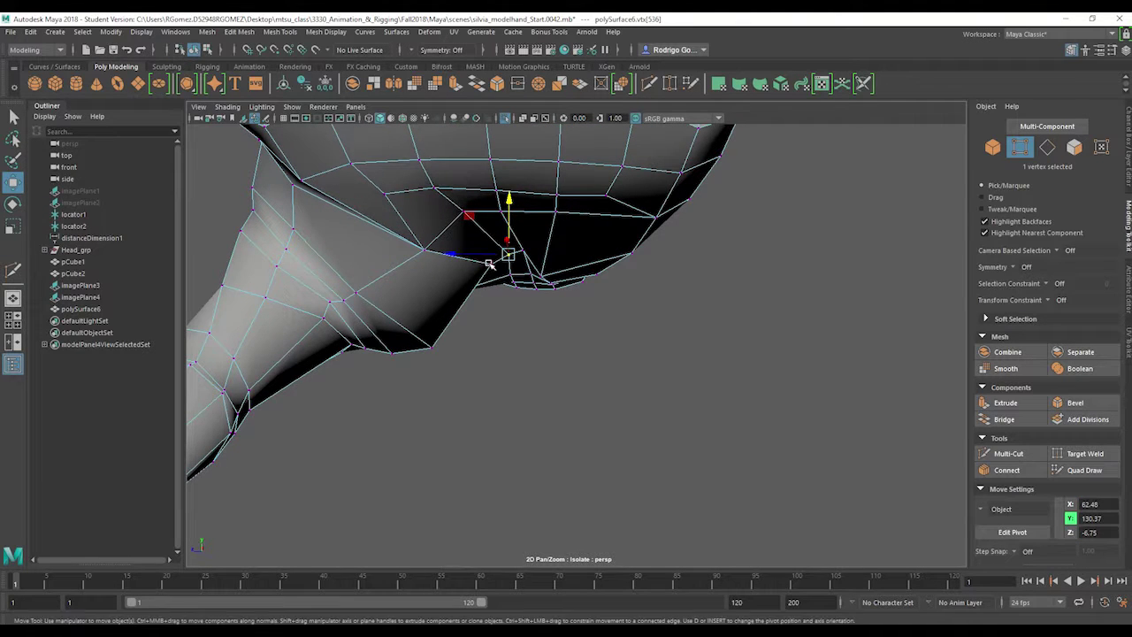
mouse_move(492, 262)
left_mouse_down("alt")
mouse_move(499, 220)
mouse_move(492, 278)
left_mouse_up("alt")
left_click(494, 276)
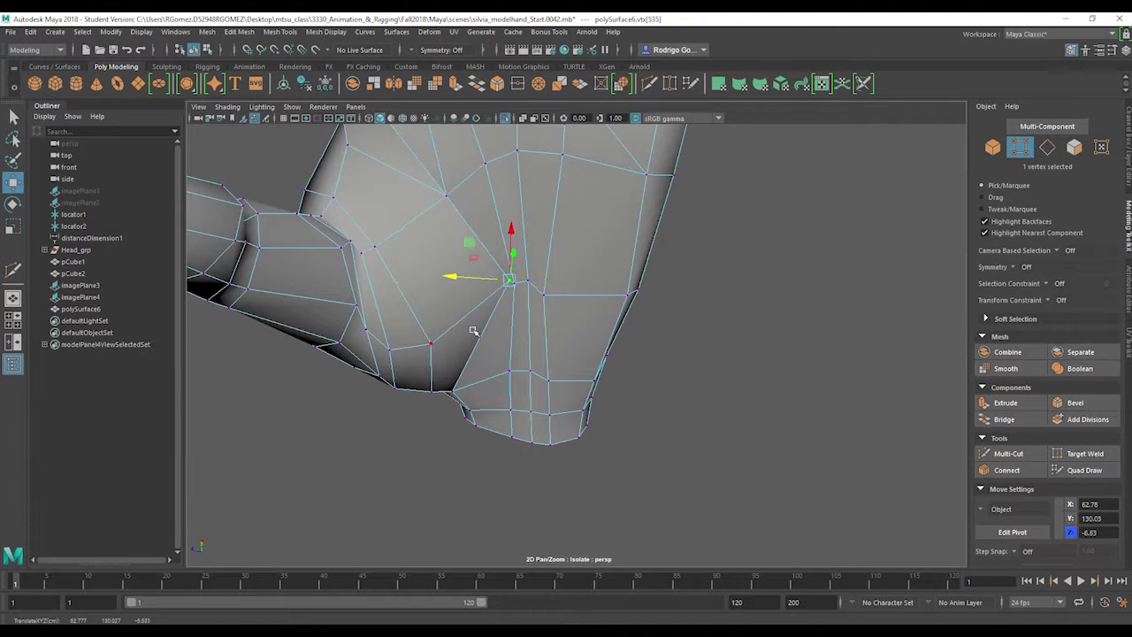
left_click_drag(473, 331, 536, 315, "alt")
left_click(543, 265)
left_click_drag(509, 266, 620, 260)
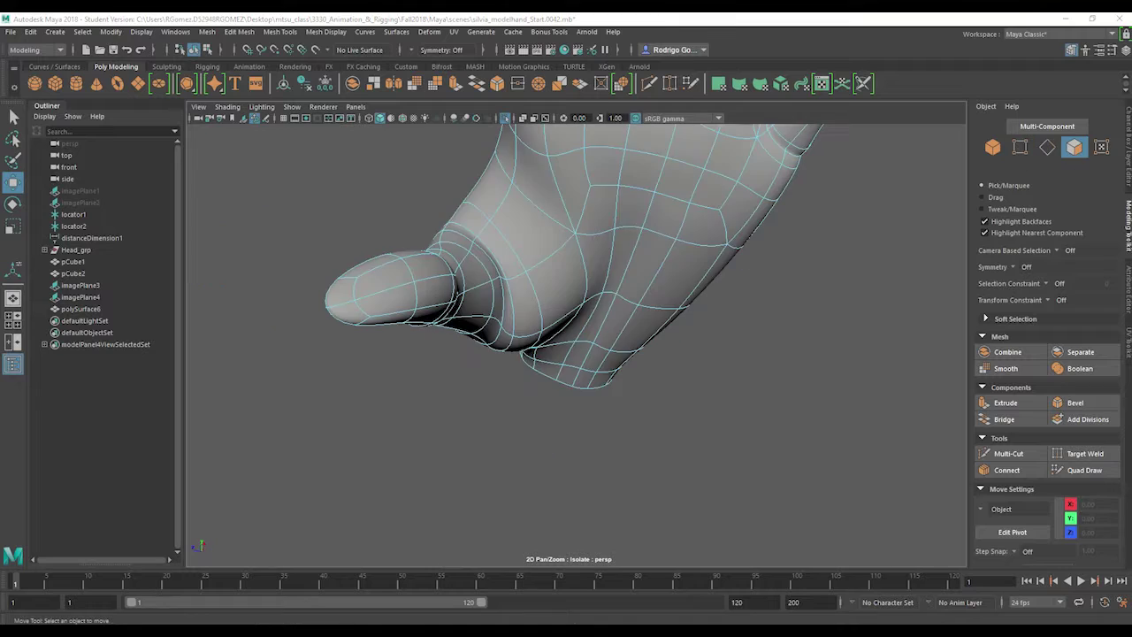
Extrude the two long faces on the little-finger side of the palm and scale them inward to form an inset
left_click_drag(731, 289, 694, 324, "alt")
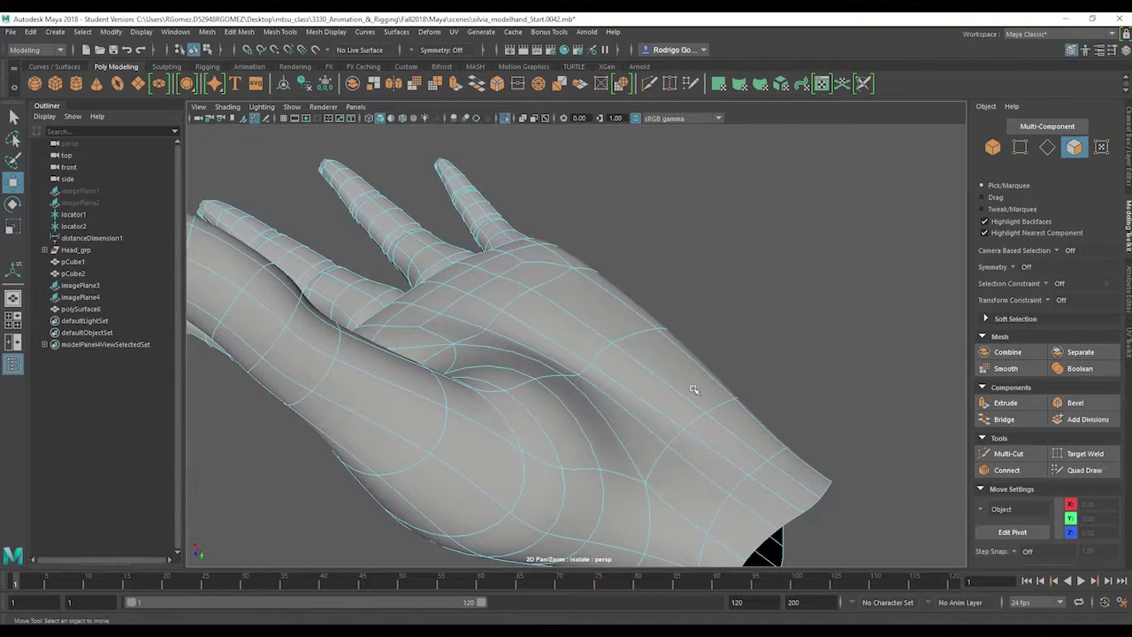
left_click_drag(694, 389, 693, 358, "alt")
left_click(641, 364)
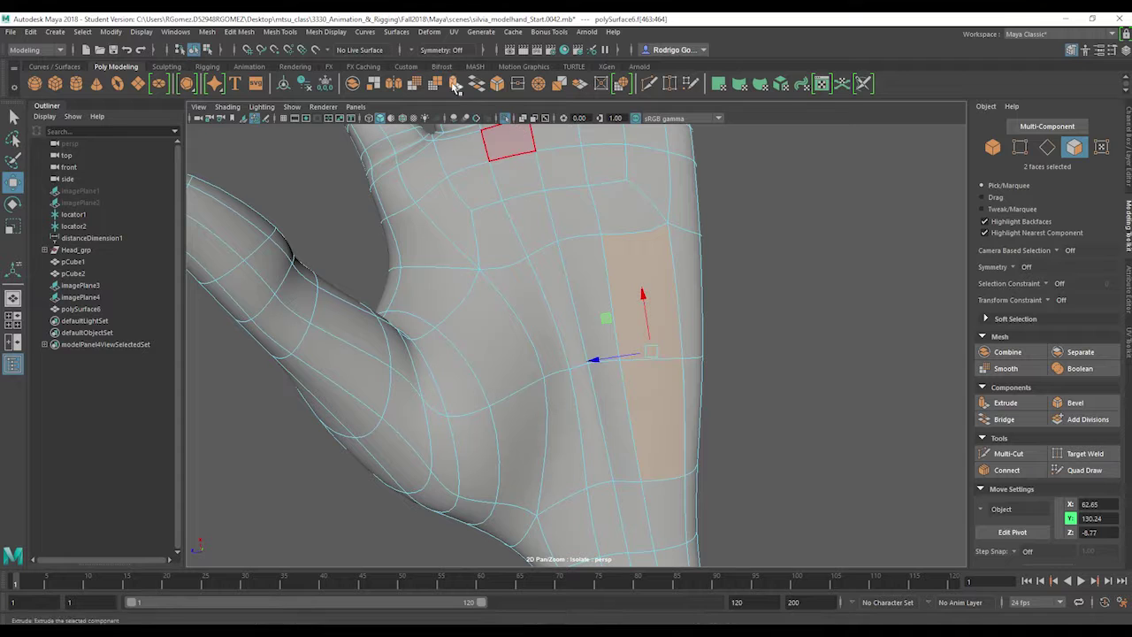
key("ctrl+e")
key("r")
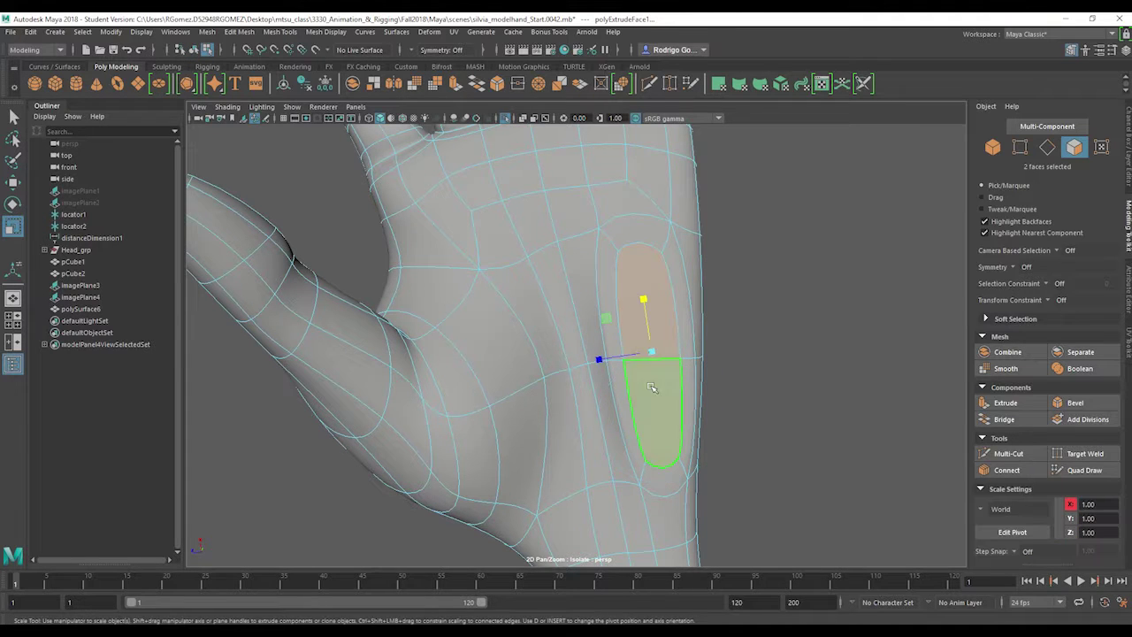
left_click_drag(622, 358, 641, 356)
left_click_drag(626, 372, 645, 423, "alt")
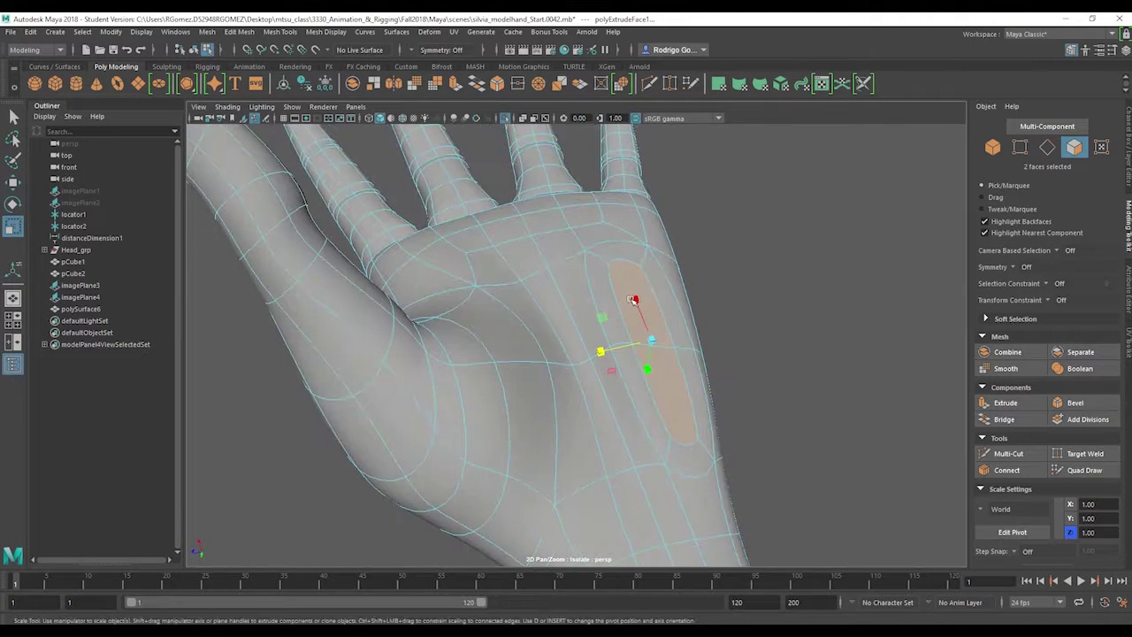
left_click_drag(636, 301, 647, 337)
key("w")
right_click_drag(700, 350, 637, 304)
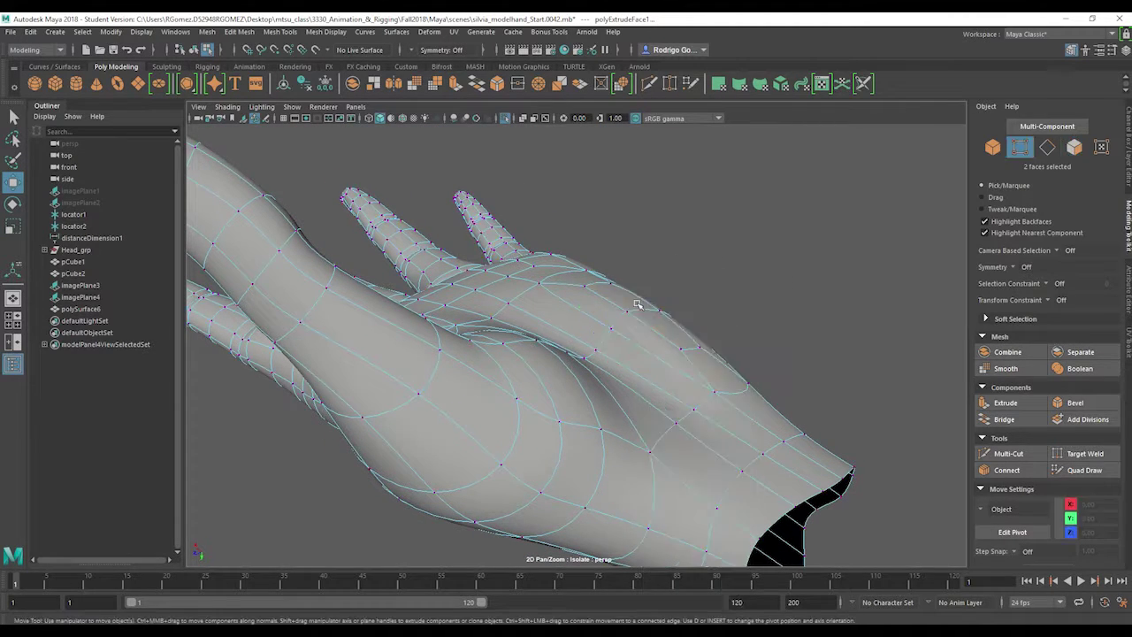
Adjust the height and position of the inset's vertices on the little-finger side of the palm and of the vertex beside its wrist end
left_click(702, 347)
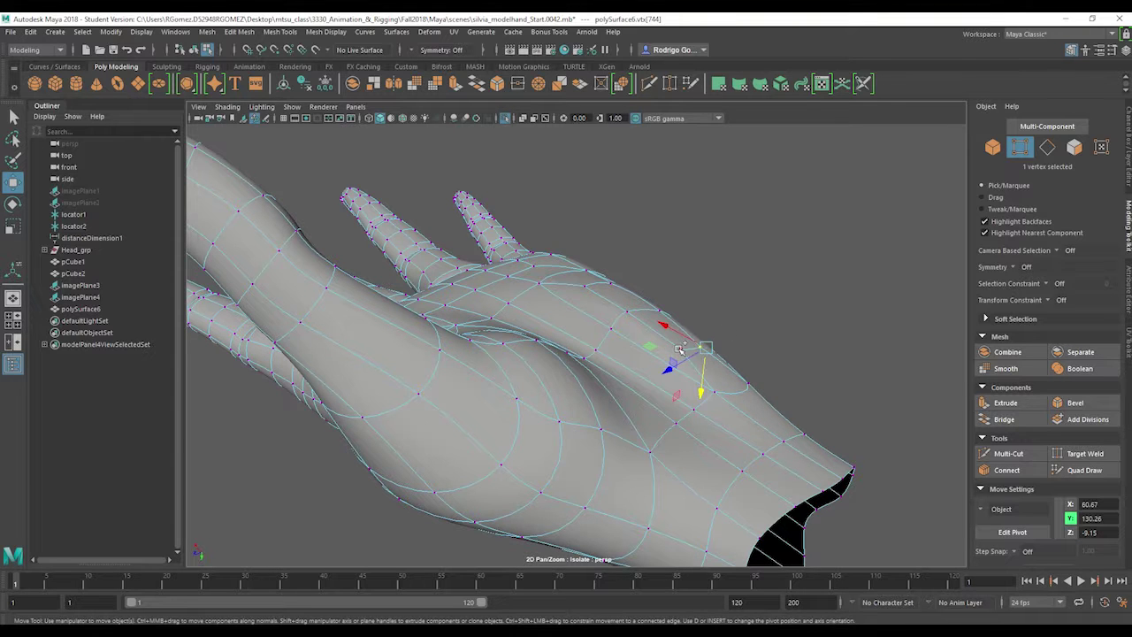
left_click_drag(680, 349, 556, 325, "alt")
left_click(718, 302, "shift")
left_click(560, 352)
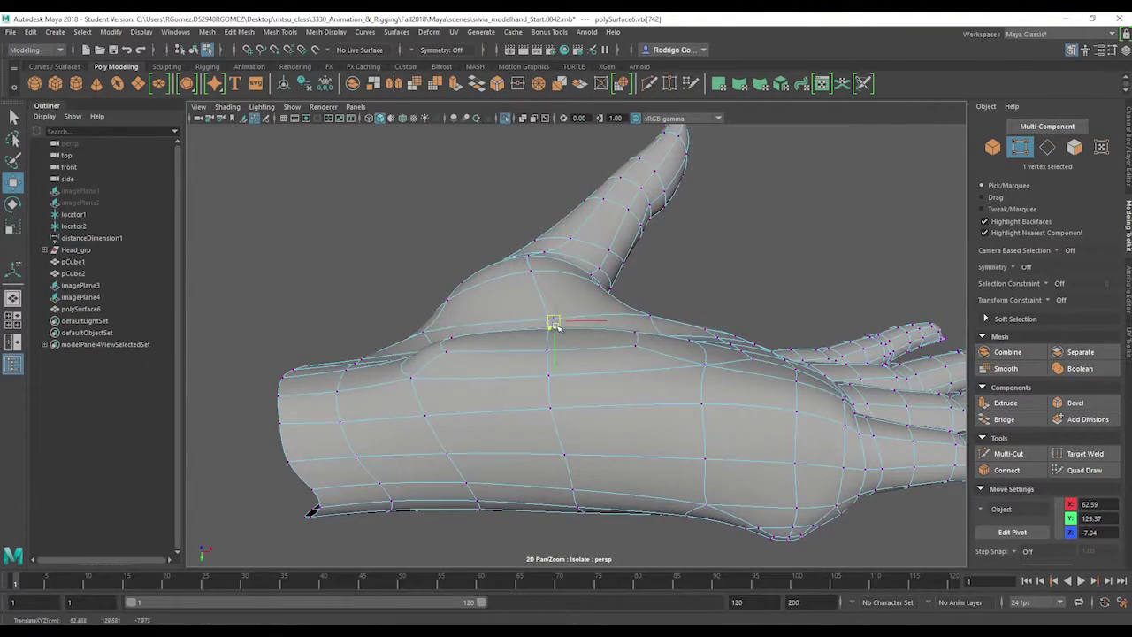
left_click(539, 352)
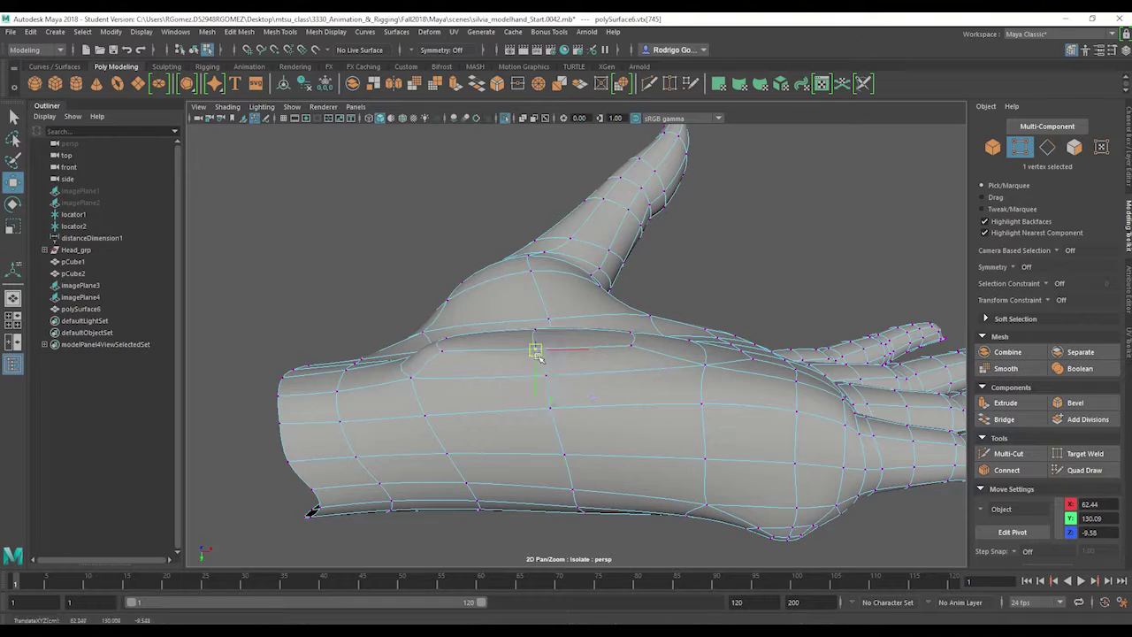
left_click(536, 350)
left_click_drag(536, 350, 666, 406, "alt")
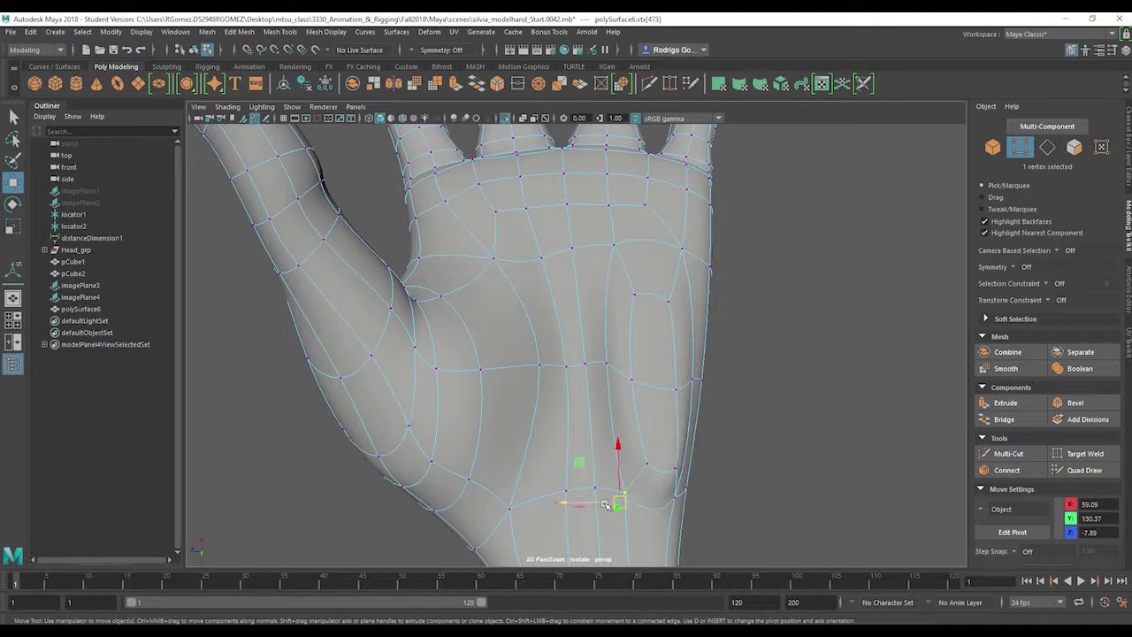
left_click_drag(605, 504, 670, 366)
Select the two rows of vertices across the upper palm below the fingers and adjust their height to shape the pads
double_click(668, 369)
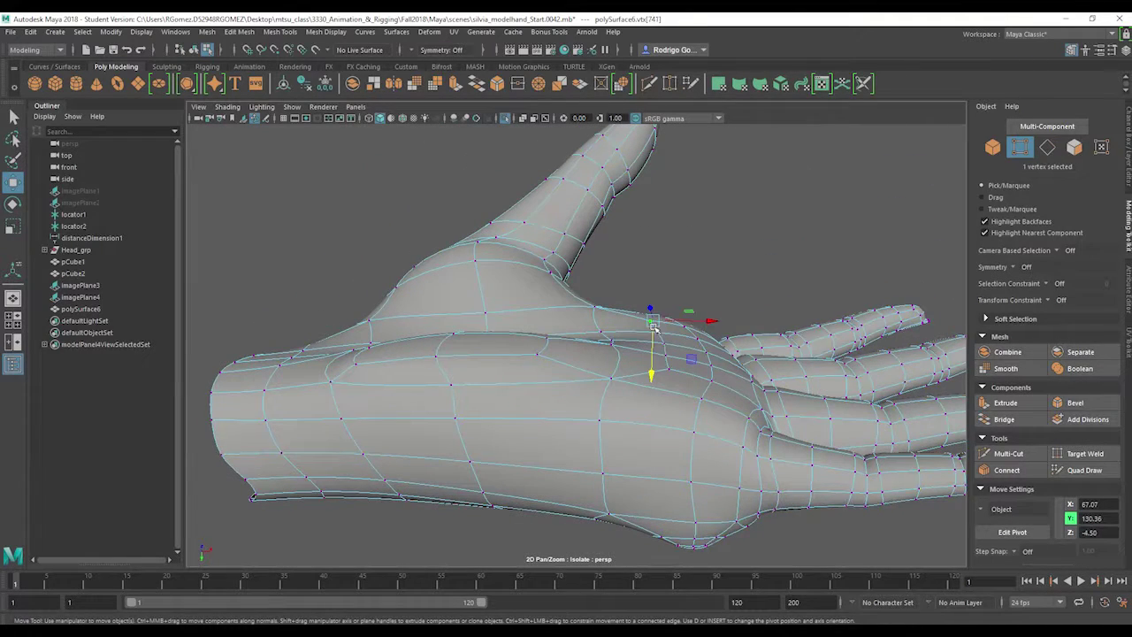
left_click_drag(670, 371, 681, 376, "alt")
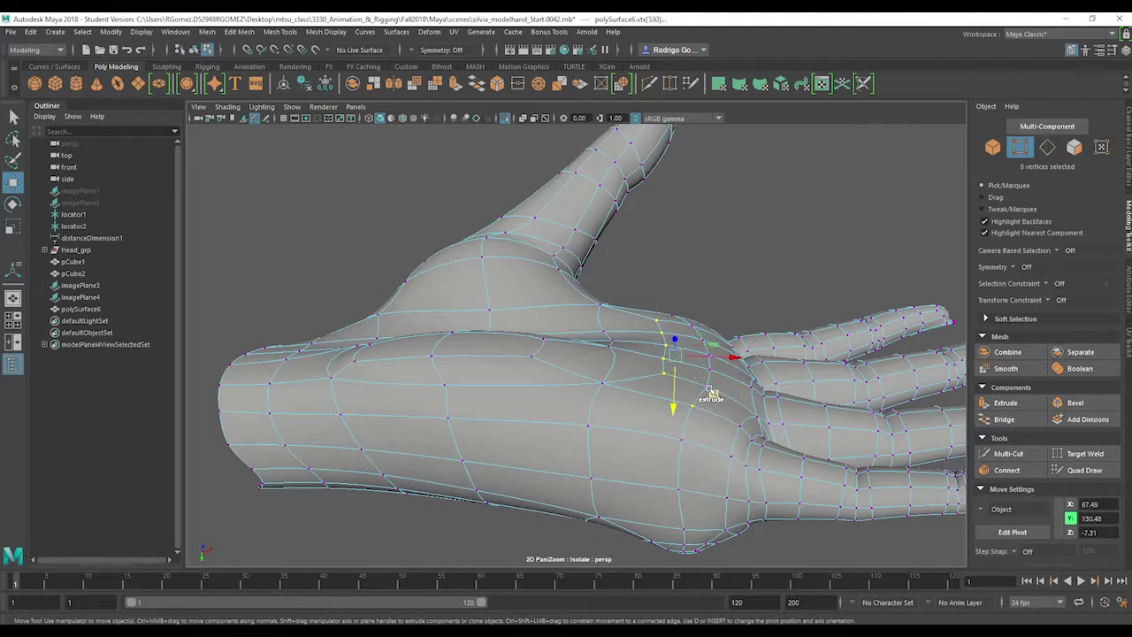
left_click(712, 394)
left_click(692, 325, "shift")
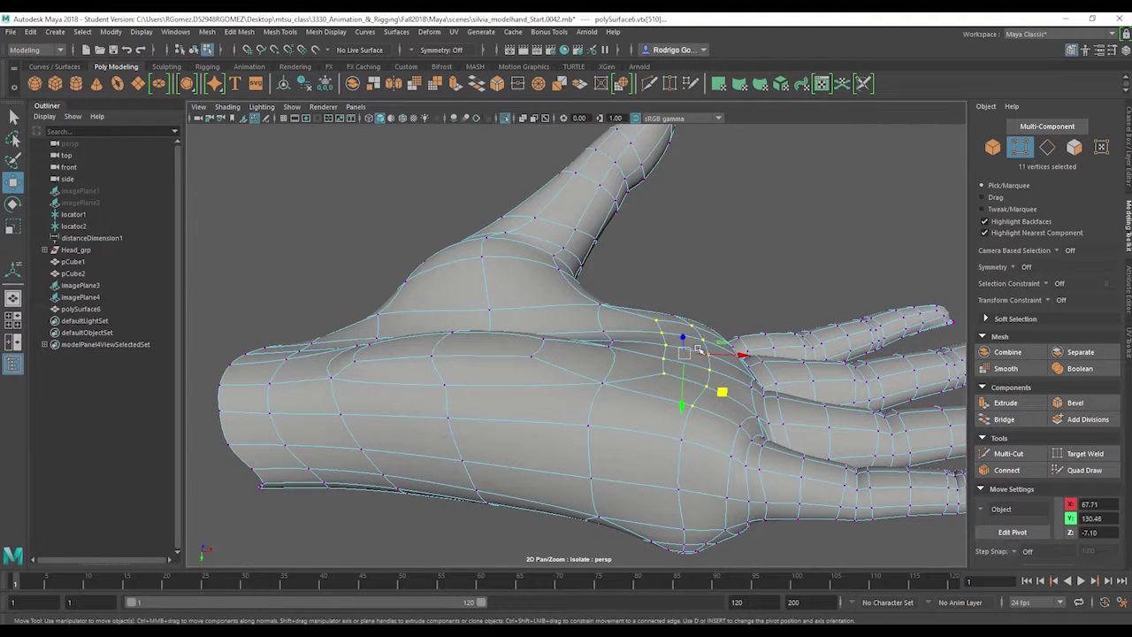
left_click_drag(699, 351, 700, 319, "alt")
left_click(686, 379, "shift")
left_click_drag(685, 378, 688, 368)
left_click_drag(689, 368, 614, 349, "alt")
left_click(621, 342)
Relax the hand mesh around the palm hollow and the little-finger side with the Relax sculpting tool
left_click_drag(614, 349, 707, 313, "alt")
right_click(635, 299)
left_click(691, 282)
left_click(731, 281)
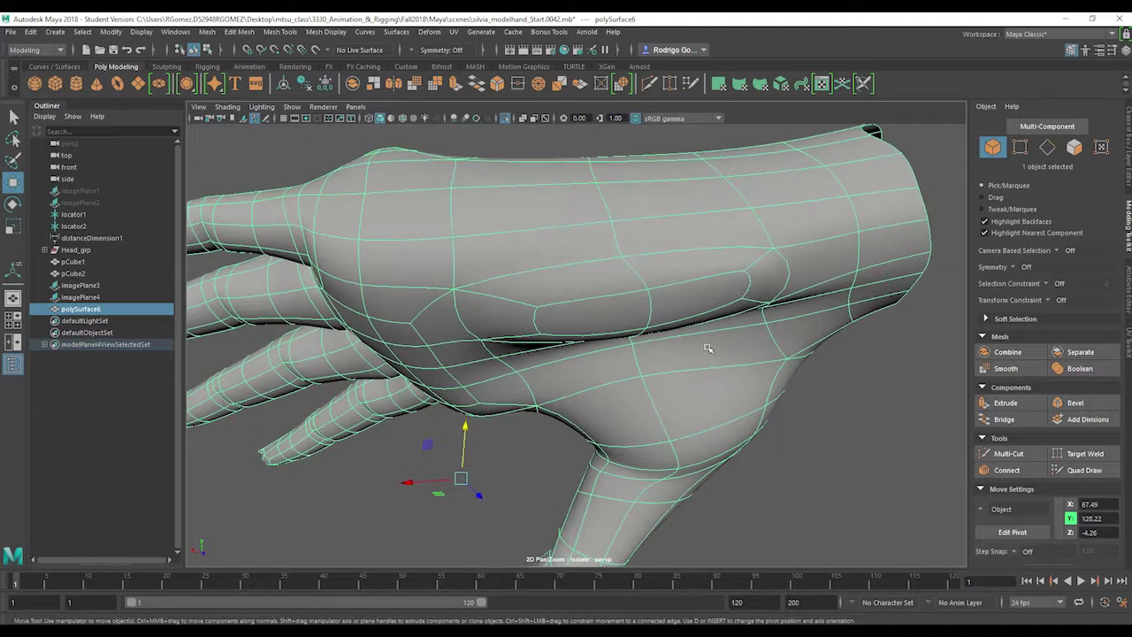
left_click(166, 67)
left_click(78, 84)
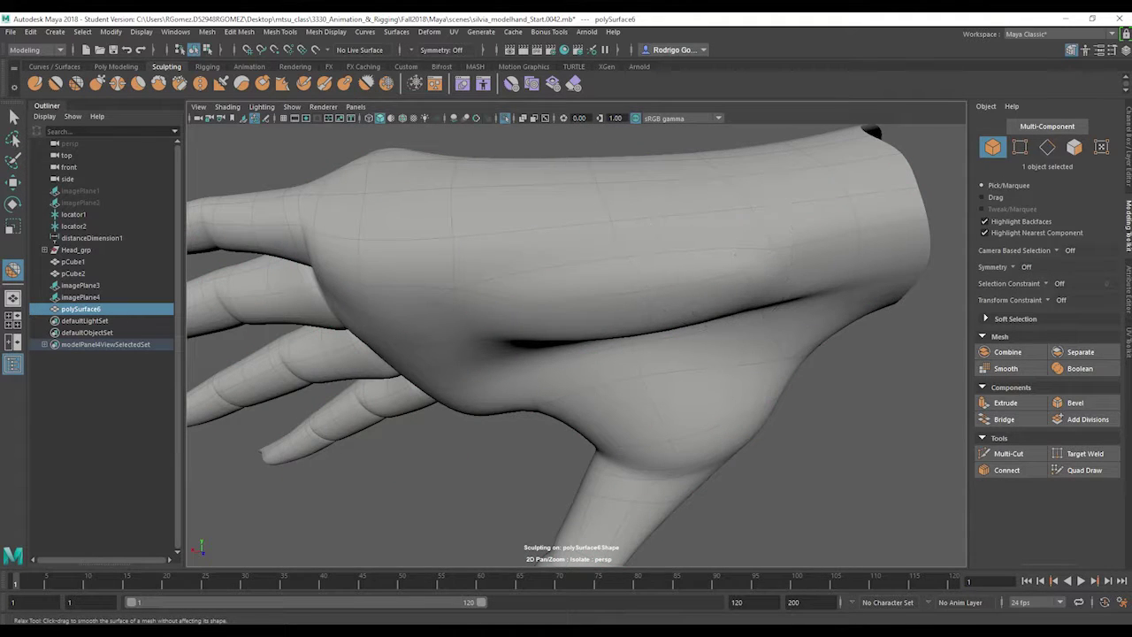
left_click_drag(735, 267, 700, 228, "alt")
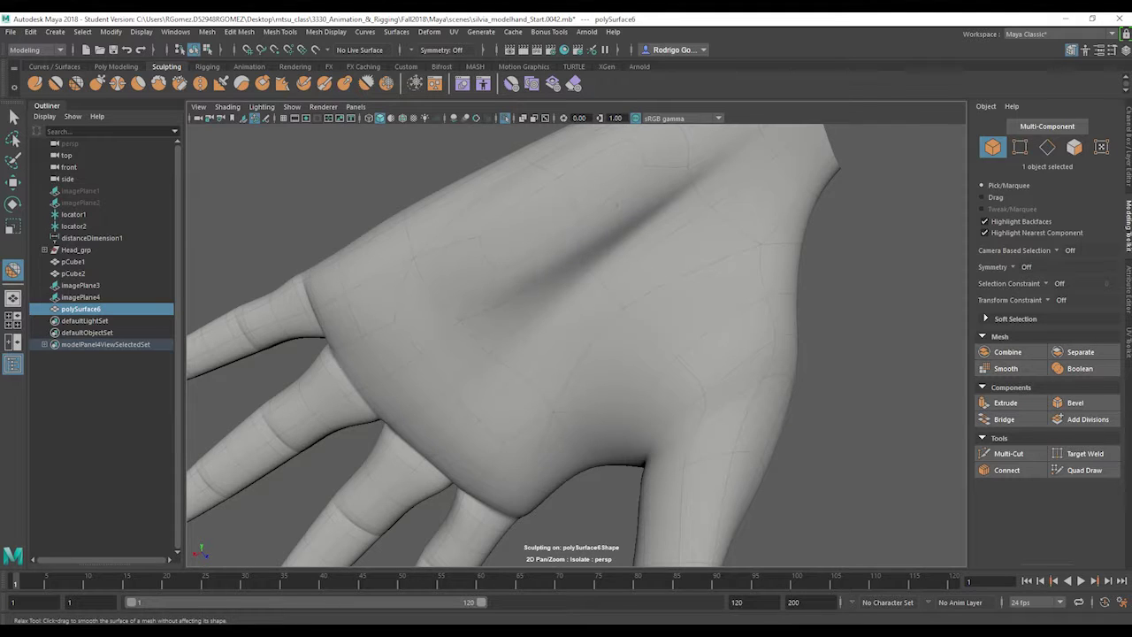
mouse_move(557, 292)
left_mouse_down("alt")
mouse_move(551, 321)
mouse_move(588, 291)
left_mouse_up("alt")
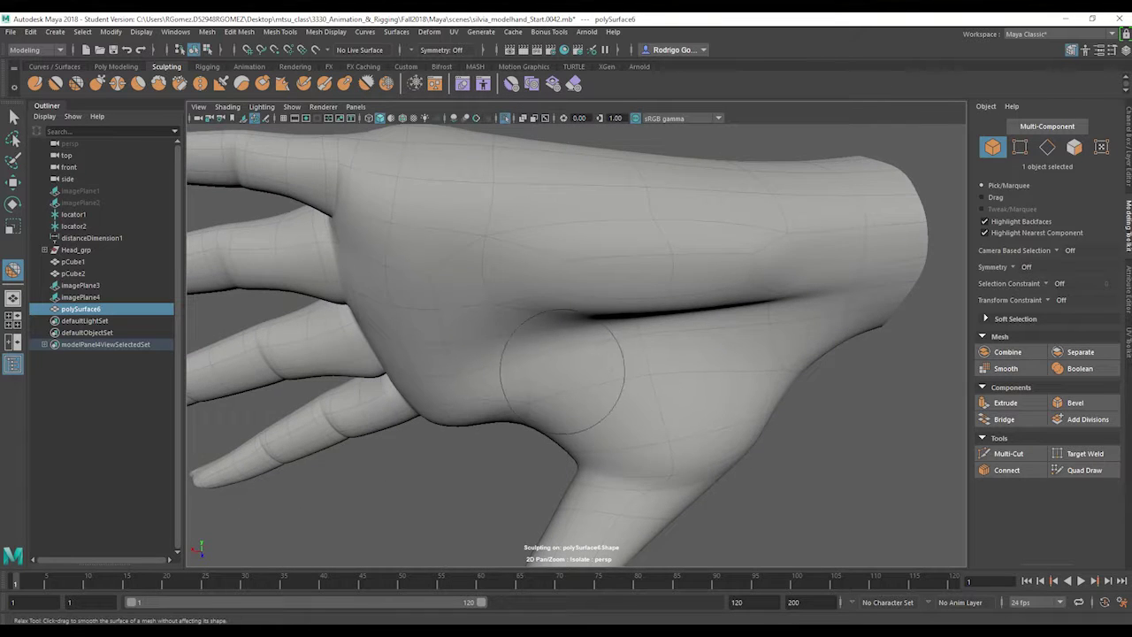
left_click_drag(563, 371, 655, 349, "alt")
mouse_move(563, 236)
left_mouse_down("alt")
mouse_move(632, 253)
mouse_move(523, 310)
mouse_move(511, 291)
left_mouse_up("alt")
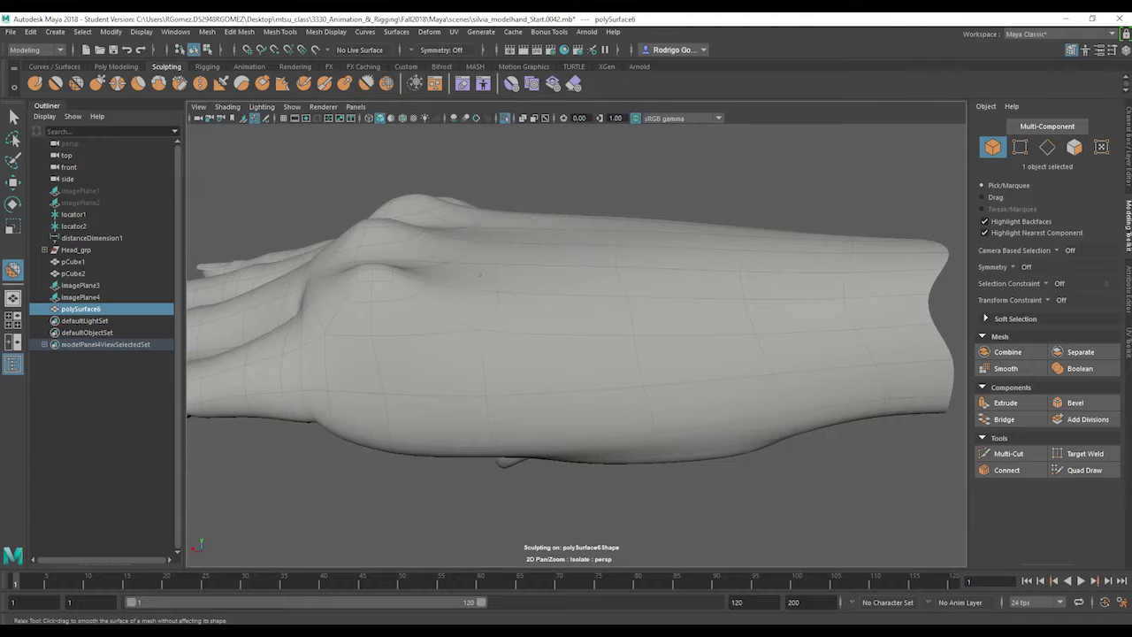
left_click_drag(422, 292, 416, 331, "alt")
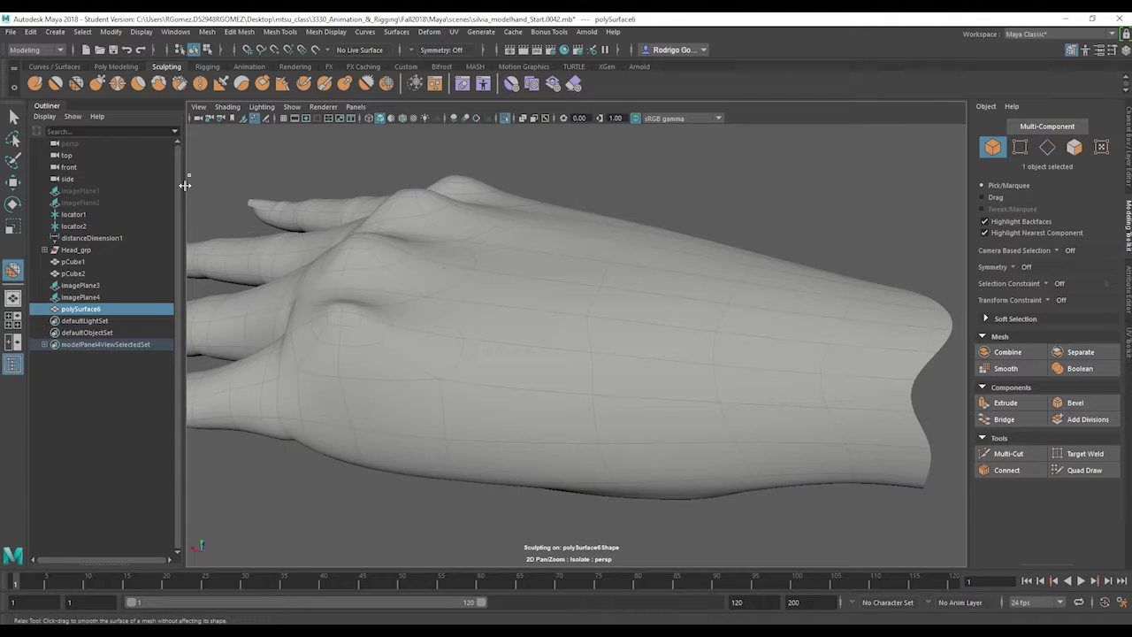
left_click(13, 116)
Examine the edge flow on the palm, the wrist and the back of the hand
left_click_drag(366, 240, 583, 269, "alt")
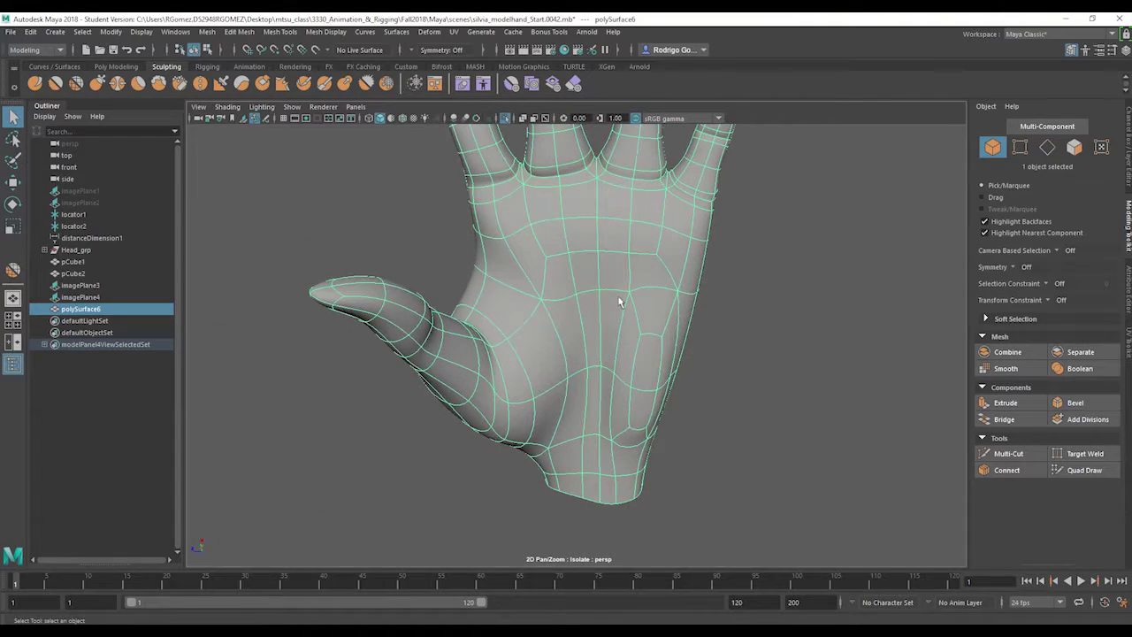
left_click_drag(619, 303, 720, 349, "alt")
right_click_drag(624, 283, 649, 304, "alt")
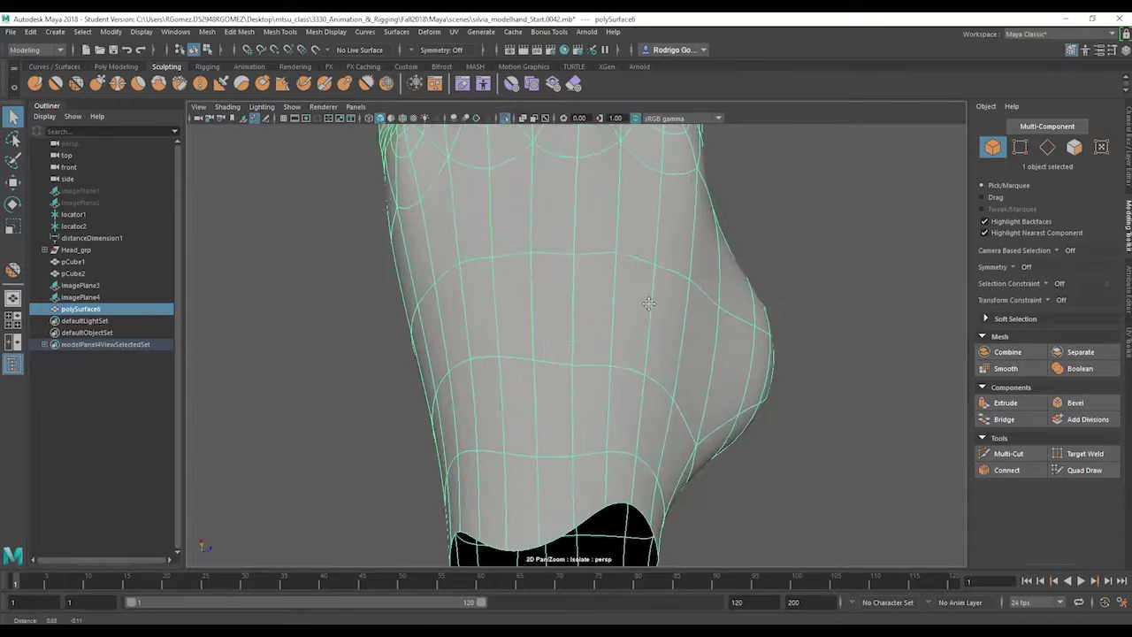
middle_click_drag(648, 304, 662, 261, "alt")
right_click_drag(647, 291, 554, 275, "alt")
left_click_drag(554, 275, 572, 213, "alt")
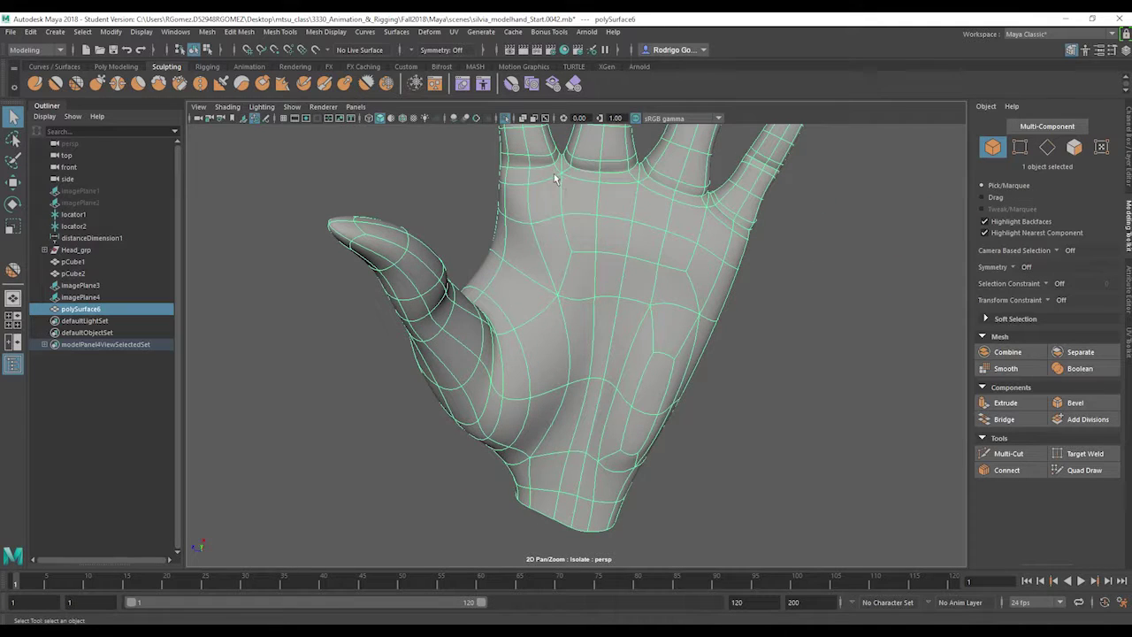
left_click_drag(667, 208, 608, 284, "alt")
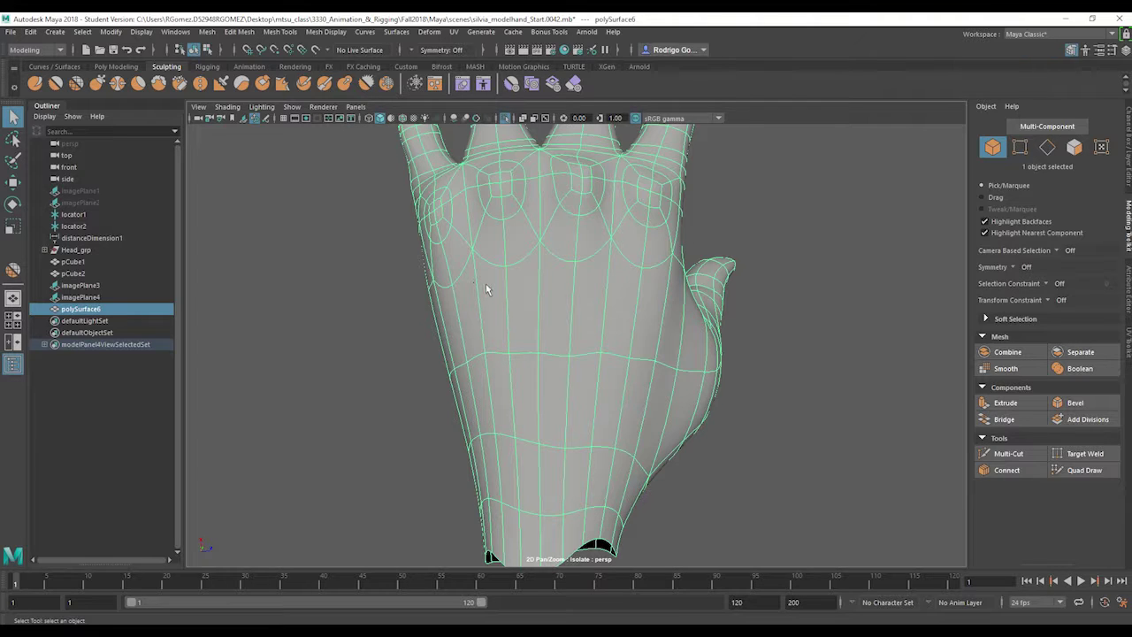
left_click_drag(486, 284, 484, 347, "alt")
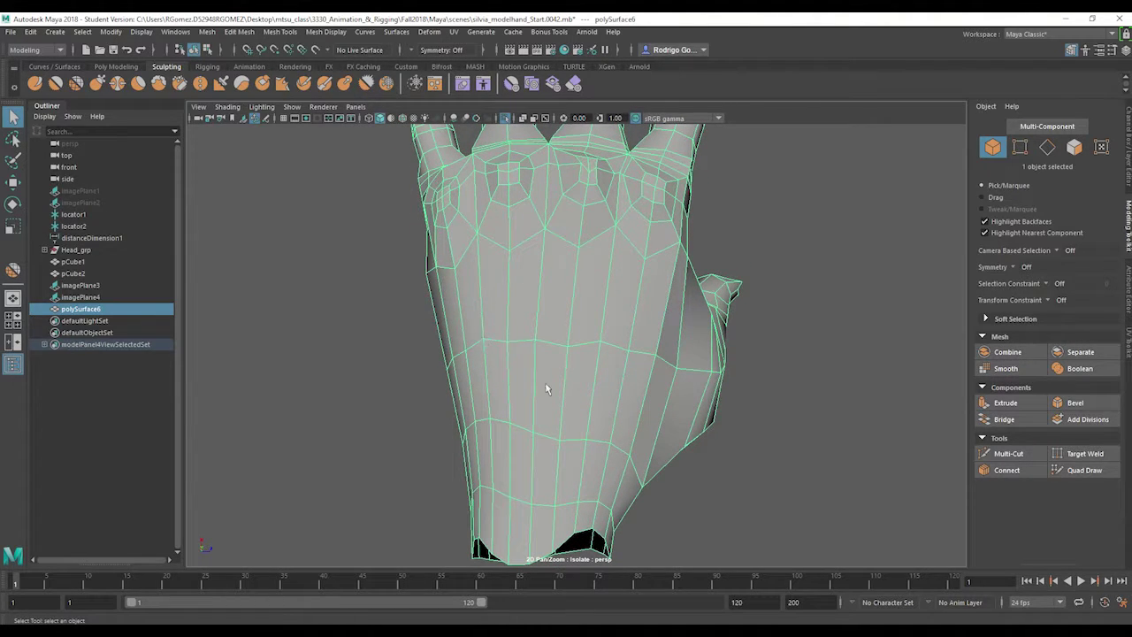
Delete the two lengthwise edge runs on the back of the hand, from its middle row down to the wrist
right_click(486, 364)
left_click(484, 267)
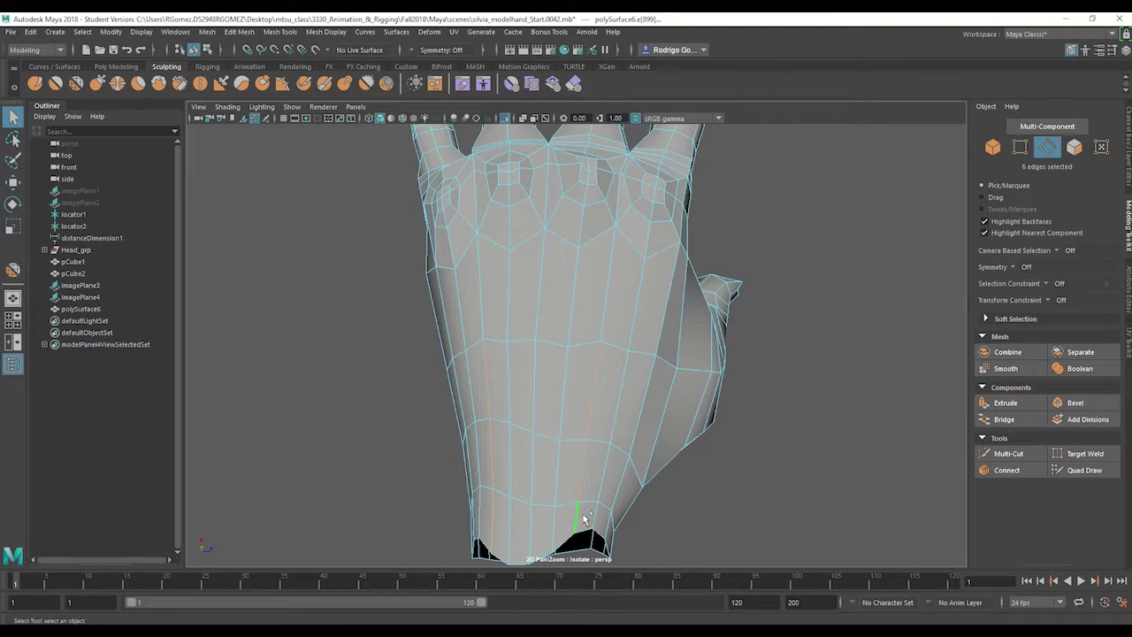
key("w")
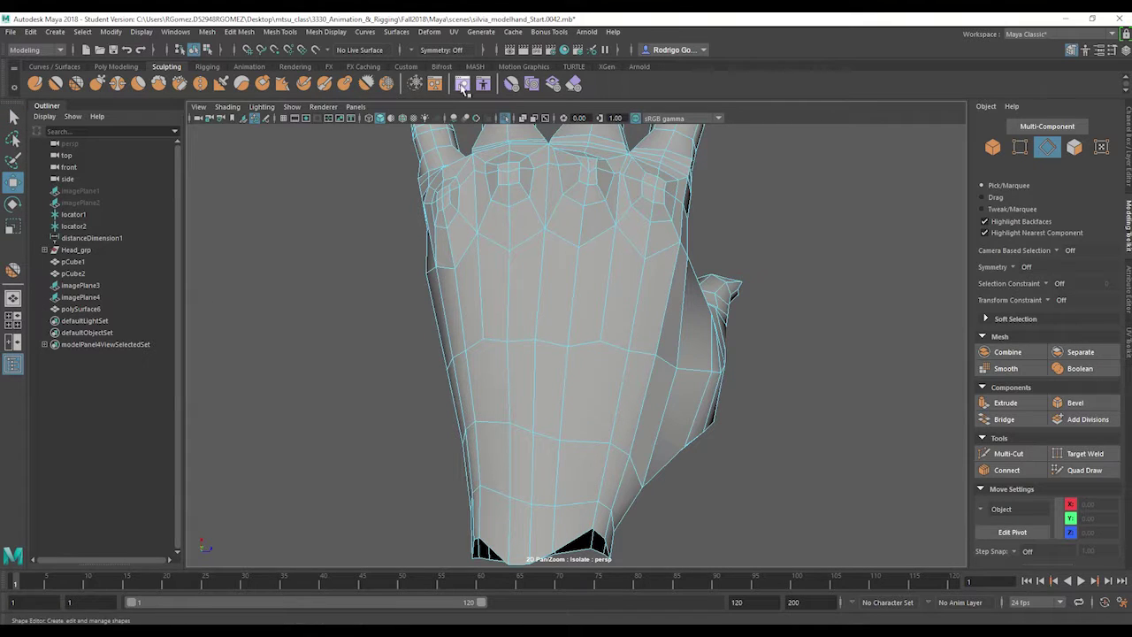
Cut connecting edges across the middle of the back of the hand with Multi-Cut, redirecting the flow into fewer columns toward the wrist
left_click(115, 66)
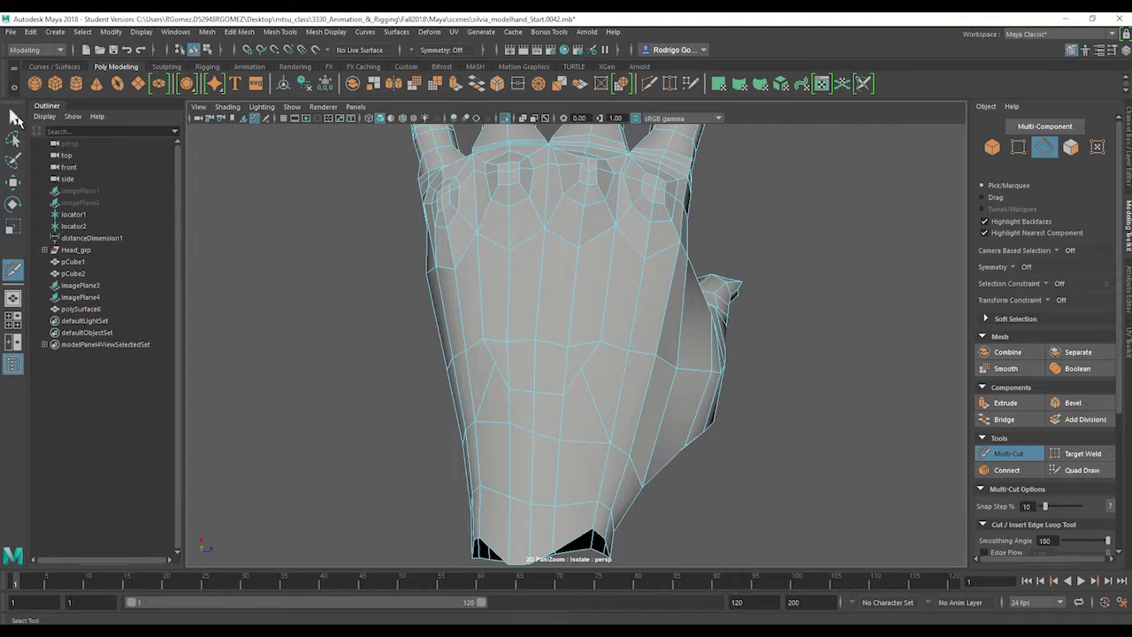
left_click(16, 118)
right_click_drag(533, 362, 590, 289)
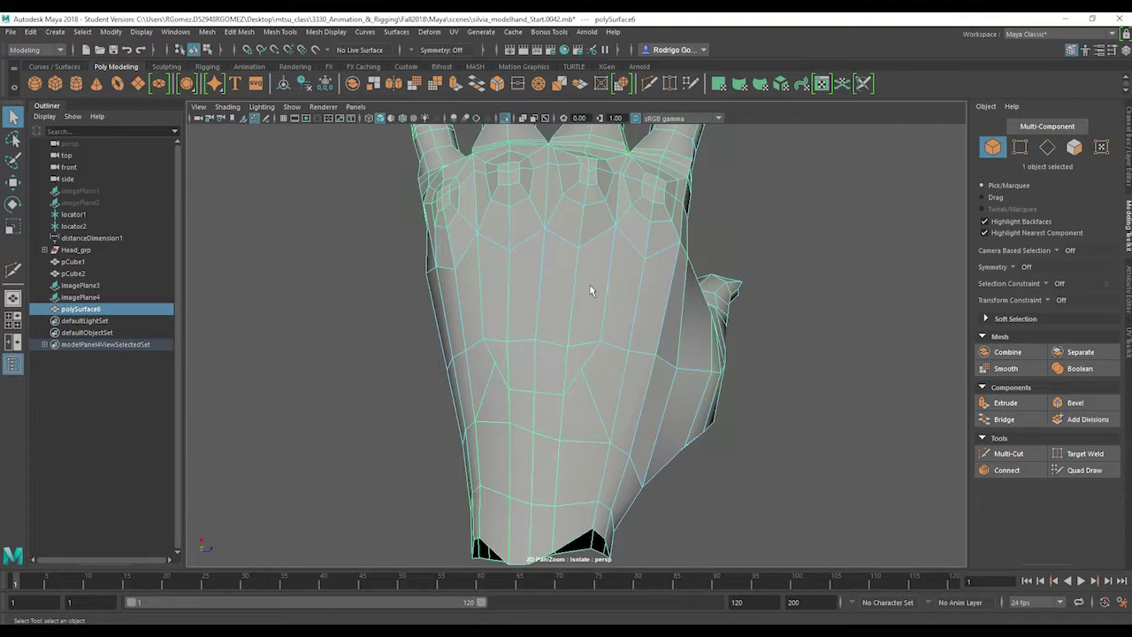
Relax the newly cut edges on the back of the hand and the surrounding surface toward the knuckles
left_click(166, 67)
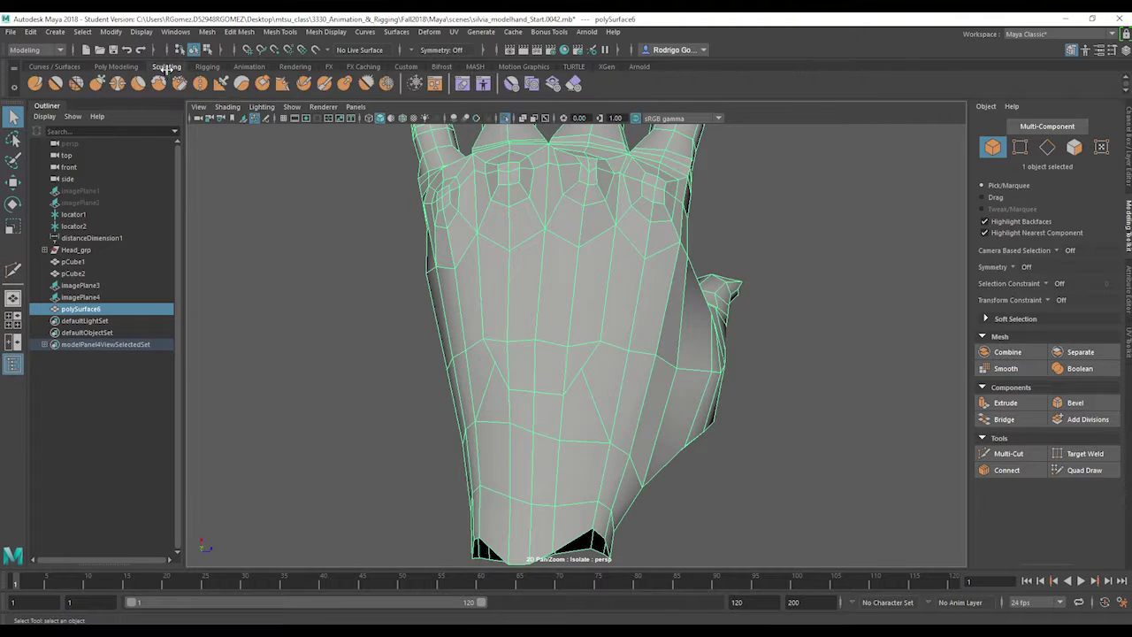
left_click(75, 83)
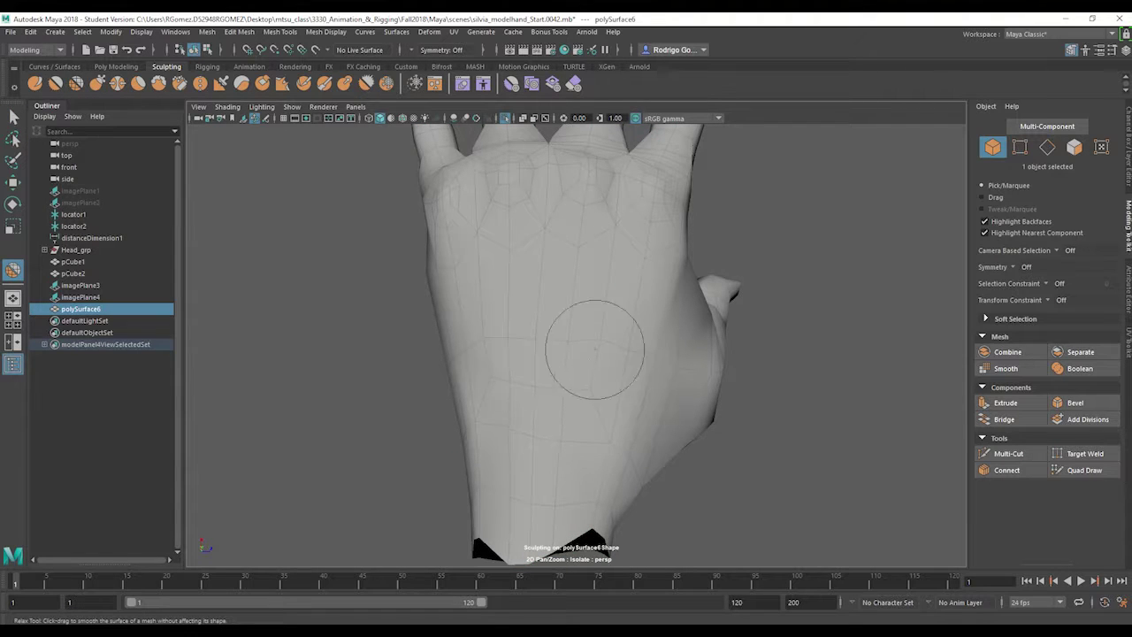
left_click_drag(627, 361, 599, 334)
mouse_move(542, 394)
left_mouse_down("alt")
mouse_move(519, 372)
mouse_move(544, 345)
mouse_move(538, 332)
mouse_move(468, 286)
mouse_move(430, 240)
mouse_move(539, 344)
mouse_move(575, 331)
left_mouse_up("alt")
scroll(538, 333, "down", 3)
key("super")
key("super")
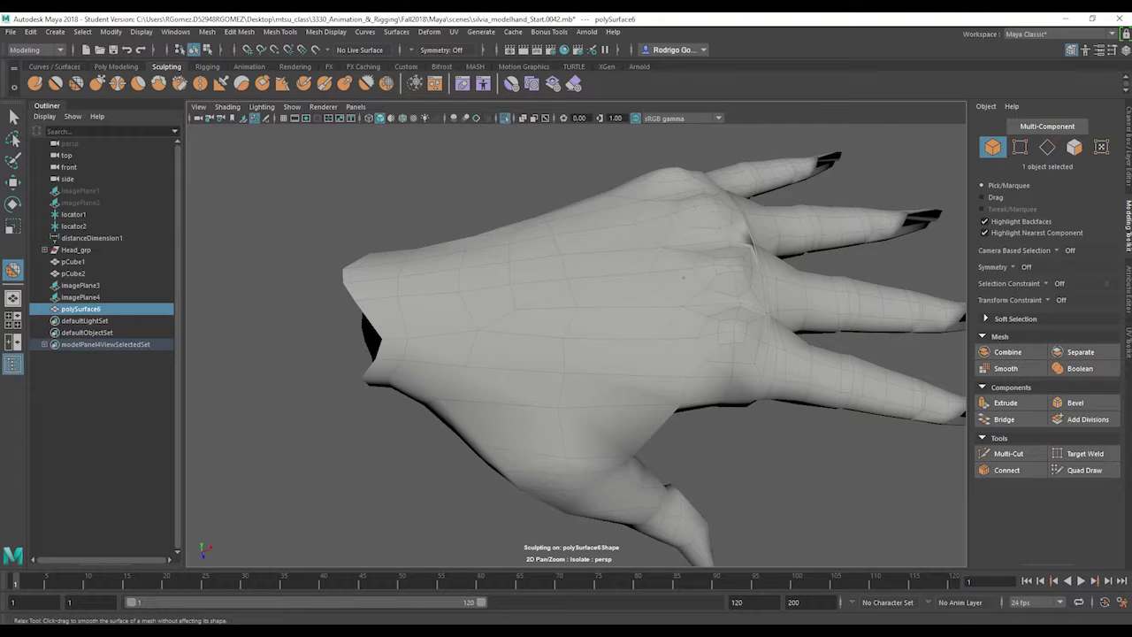
left_click_drag(683, 277, 586, 269, "alt")
key("super")
key("super")
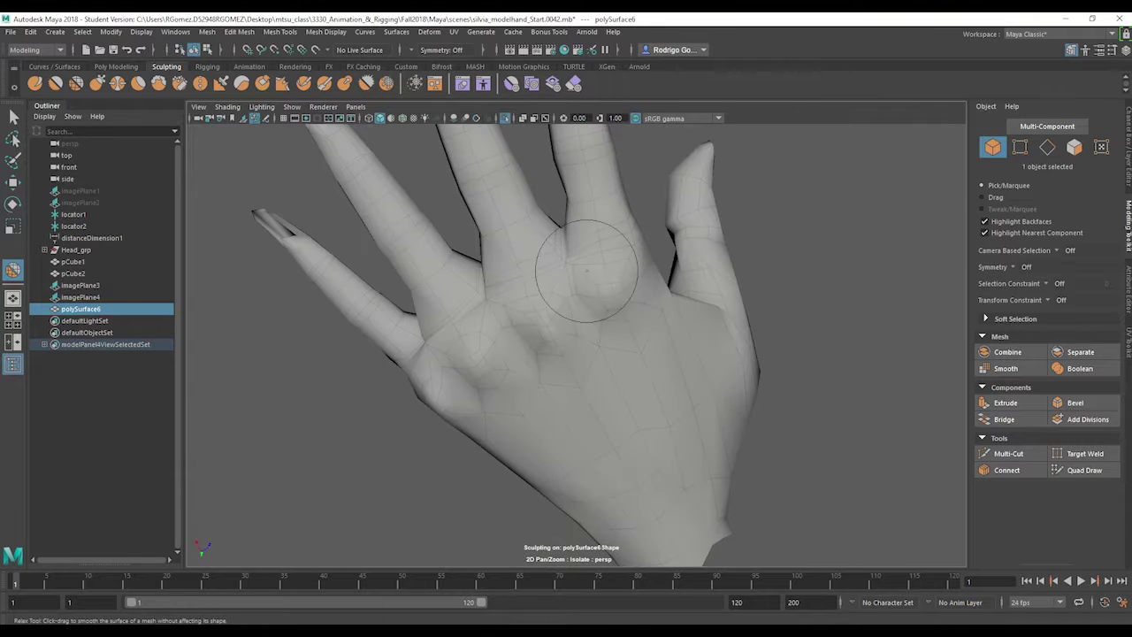
key("super")
key("super")
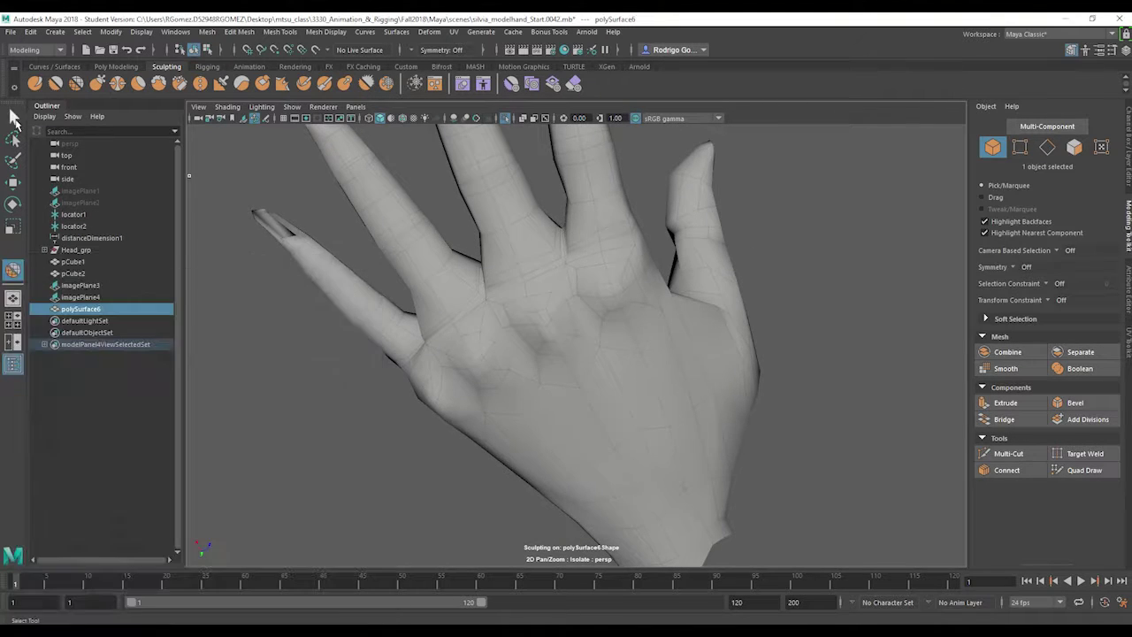
left_click(12, 117)
With smooth preview on, reposition the palm vertex at the inner border of the thumb mound
left_click_drag(619, 256, 734, 270, "alt")
left_click(834, 310)
left_click_drag(822, 305, 616, 279, "alt")
left_click(658, 292)
key("3")
key("1")
key("3")
right_click_drag(627, 308, 634, 311)
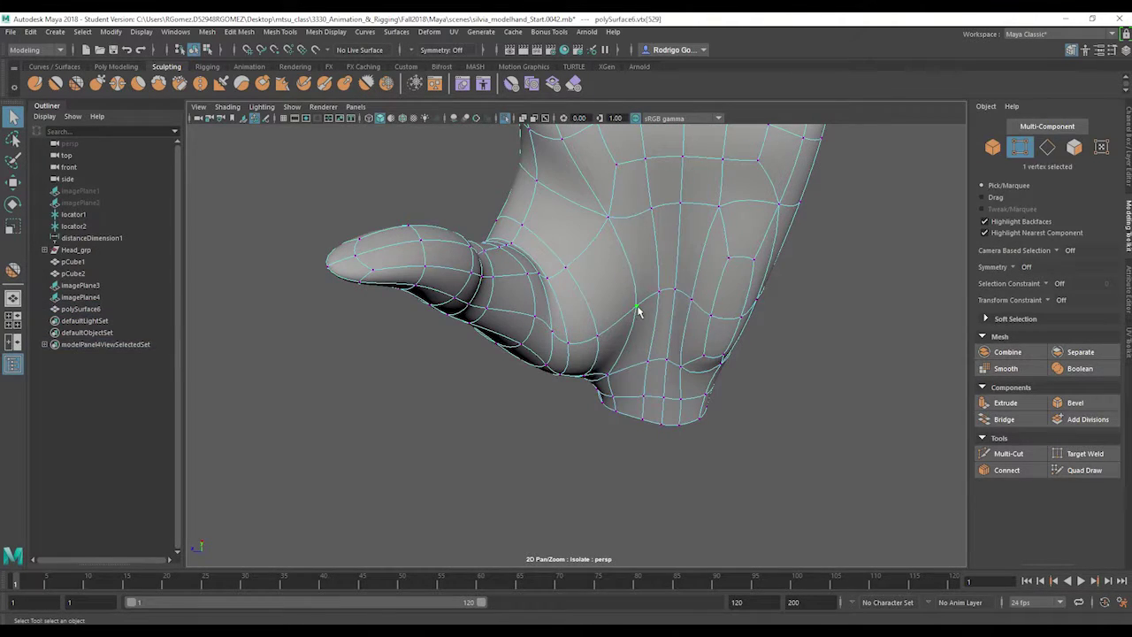
key("w")
left_click_drag(627, 299, 793, 412)
Turn off smooth preview and insert an edge loop through the large faces of the thumb mound
key("1")
left_click_drag(780, 399, 584, 283, "alt")
scroll(748, 315, "down", 5)
right_click_drag(584, 283, 720, 263)
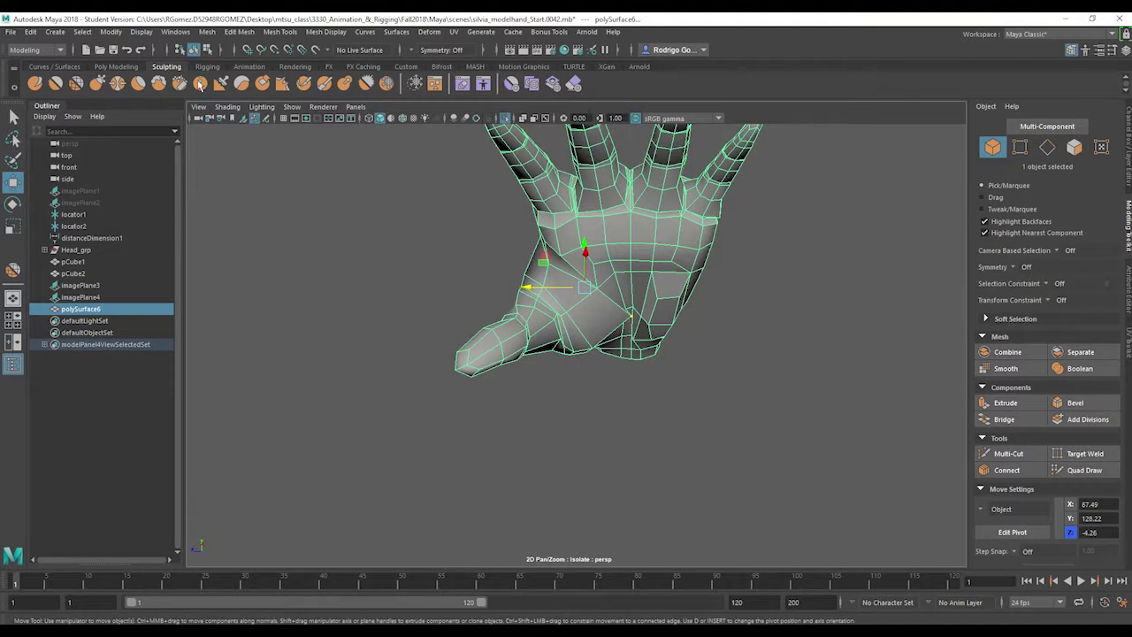
left_click(284, 31)
left_click(303, 118)
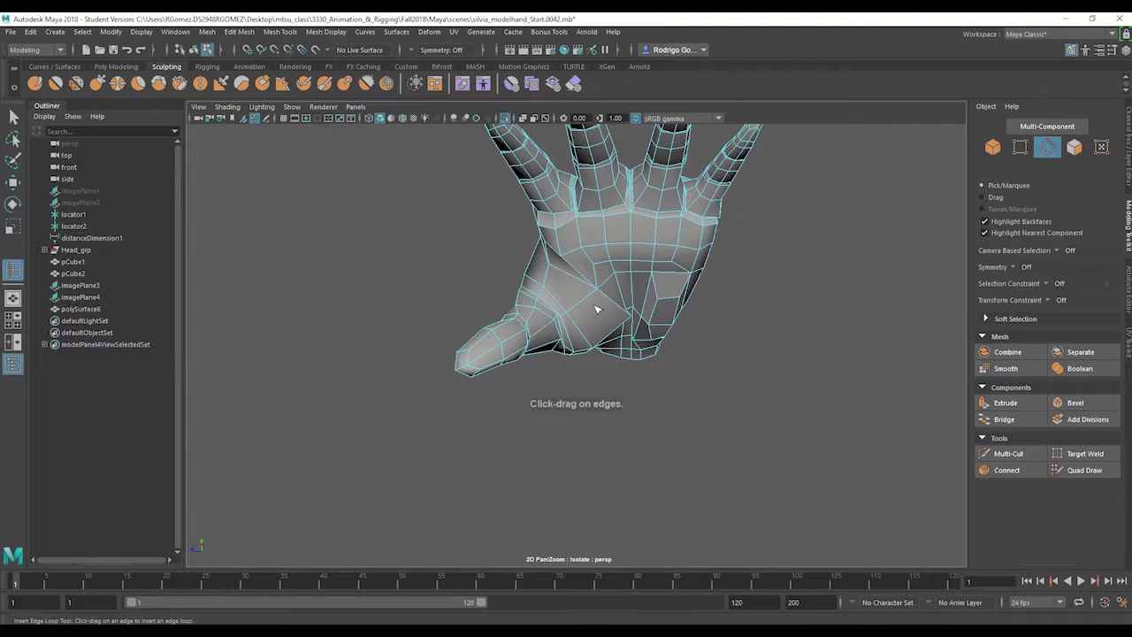
left_click(588, 304)
left_click_drag(588, 303, 613, 246, "alt")
left_click(14, 116)
Move the vertices of the new edge loop on the thumb mound to round out its shape
left_click_drag(380, 301, 616, 334, "alt")
right_click_drag(570, 347, 517, 315)
key("w")
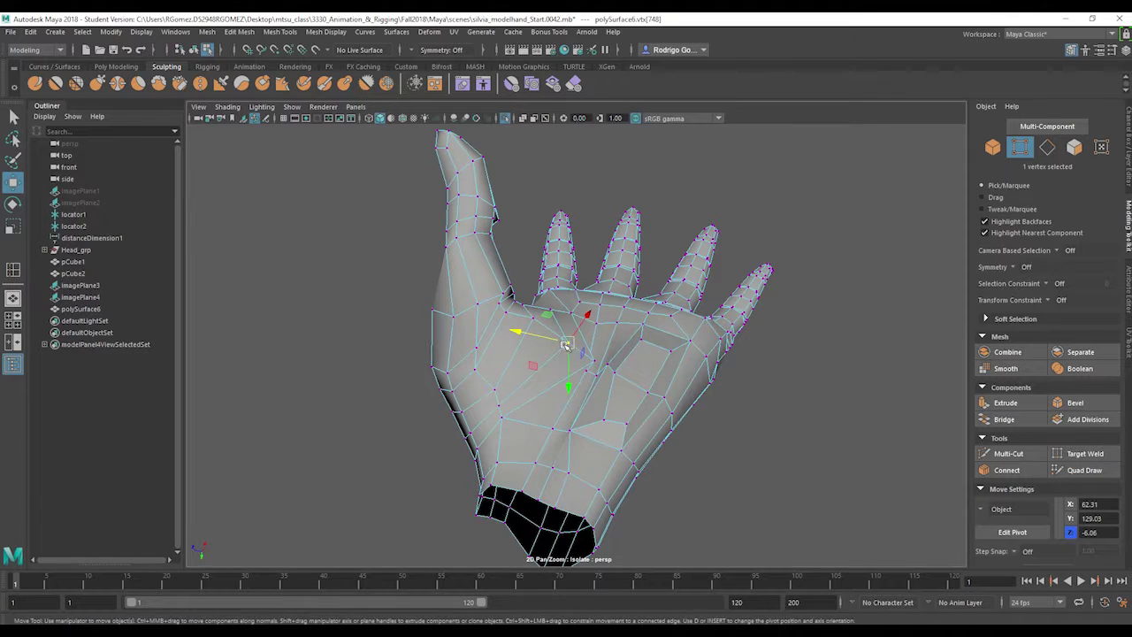
mouse_move(566, 344)
left_mouse_down("alt")
mouse_move(575, 329)
mouse_move(586, 343)
left_mouse_up("alt")
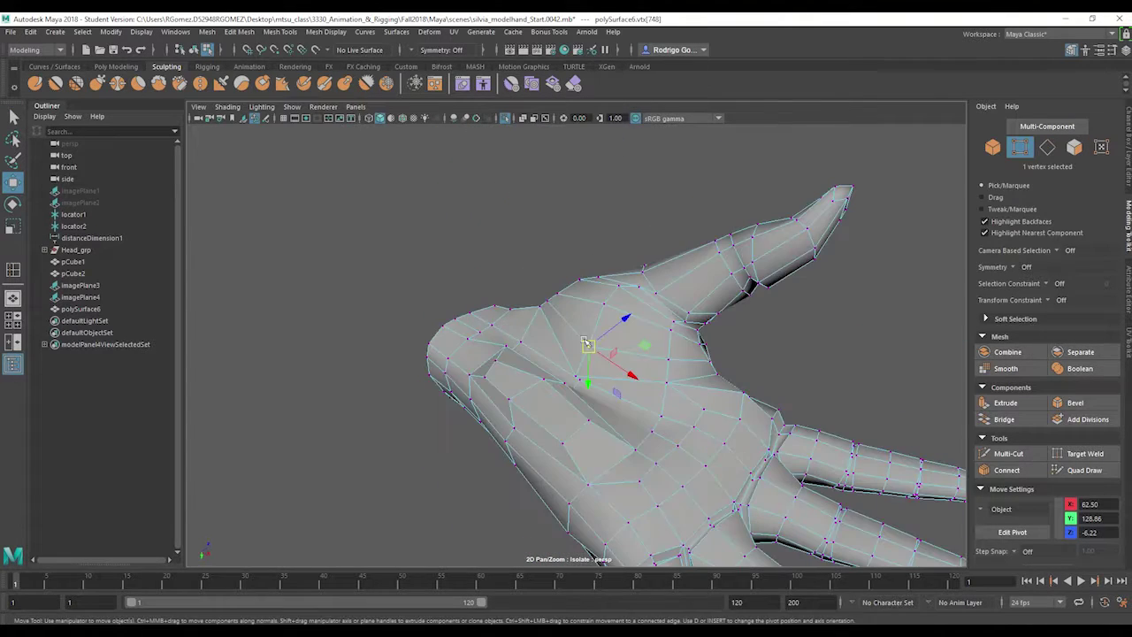
left_click(670, 360)
left_click_drag(681, 364, 649, 400, "alt")
left_click(534, 412)
left_click(547, 386)
Select the open border edge loop at the wrist and scale it flat along the X axis
scroll(670, 373, "down", 4)
left_click_drag(674, 347, 630, 268, "alt")
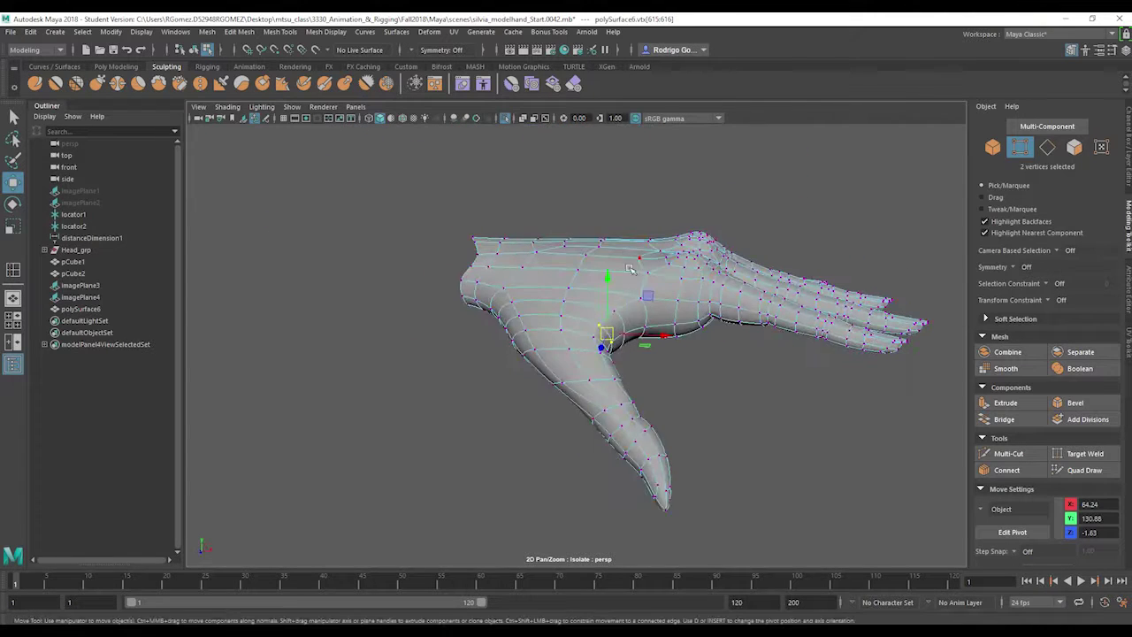
right_click_drag(630, 269, 606, 256)
left_click_drag(607, 257, 639, 258, "alt")
scroll(619, 259, "up", 4)
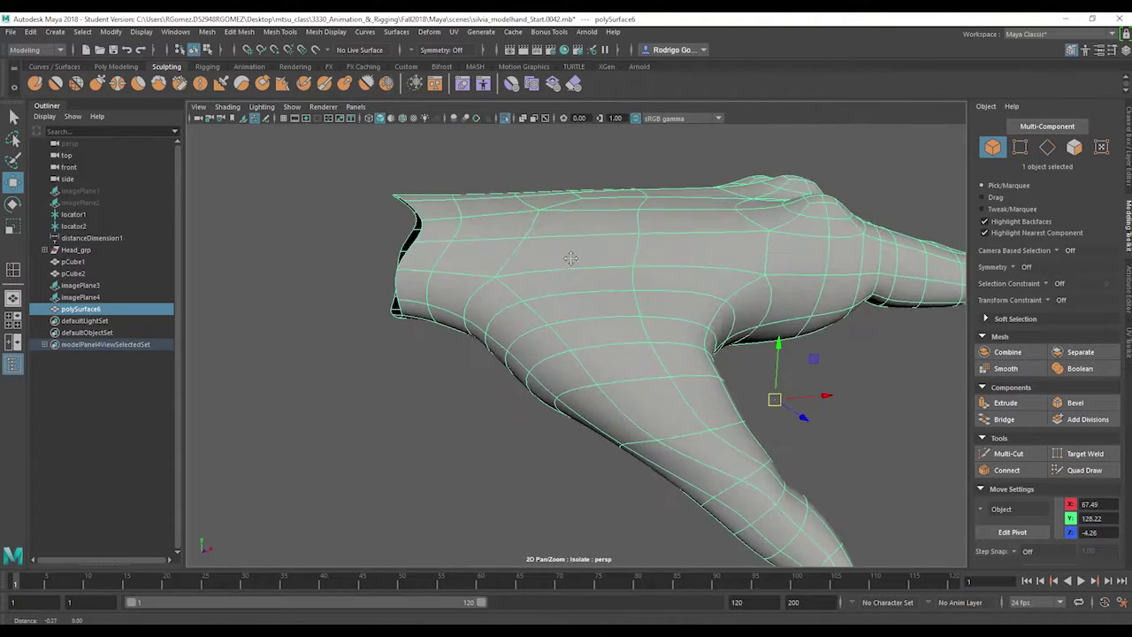
middle_click_drag(584, 260, 599, 286, "alt")
right_click_drag(429, 232, 424, 214)
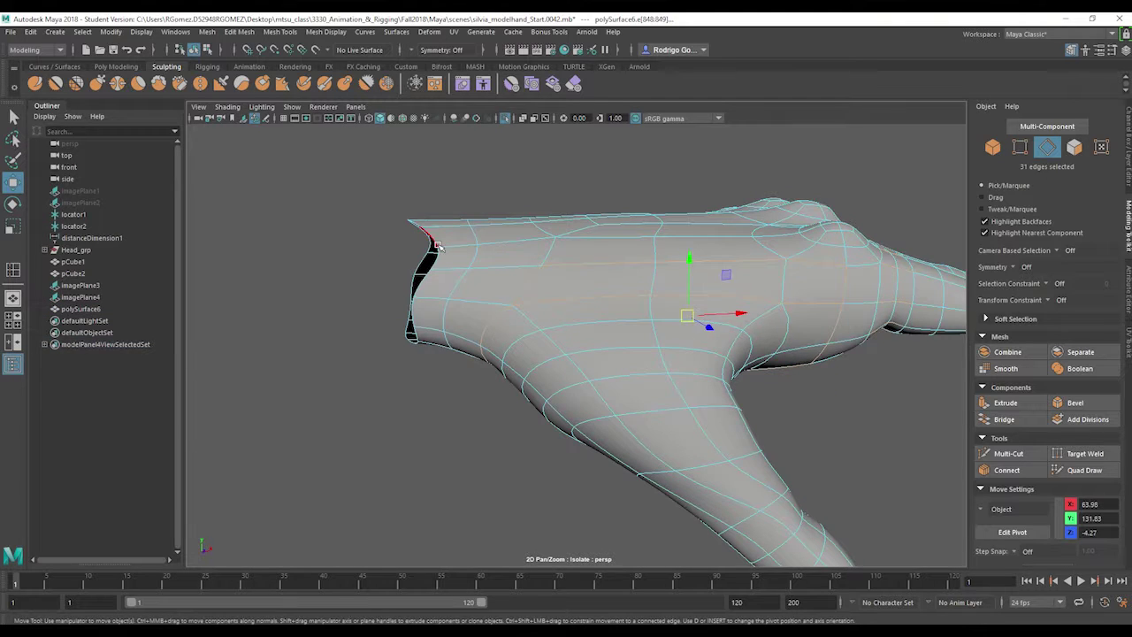
double_click(435, 244)
left_click(14, 227)
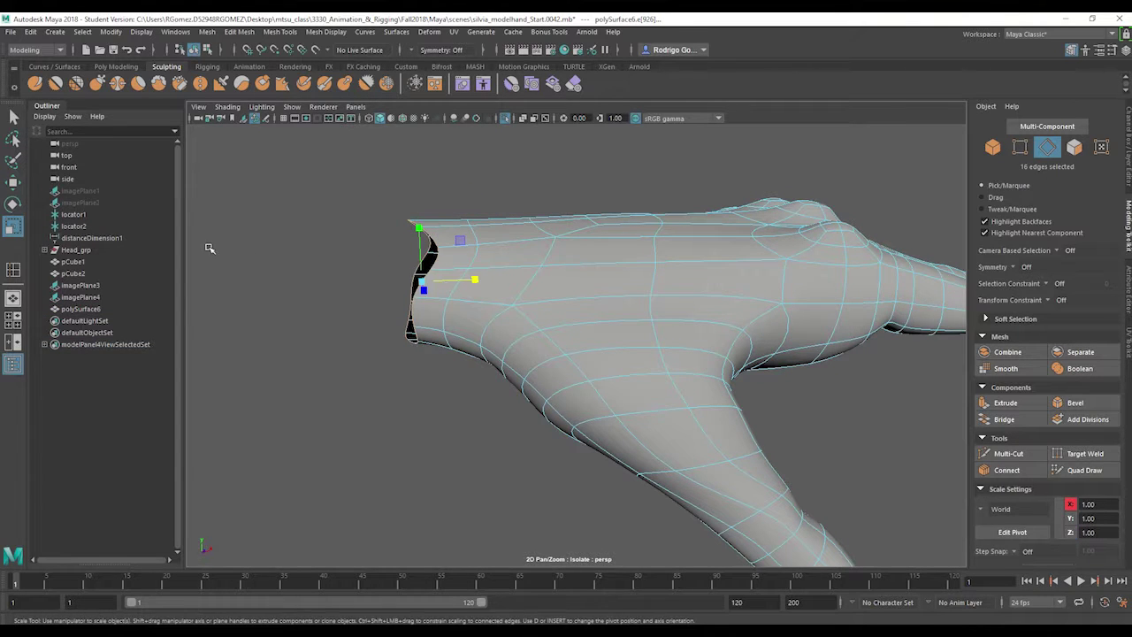
left_click_drag(468, 285, 594, 336)
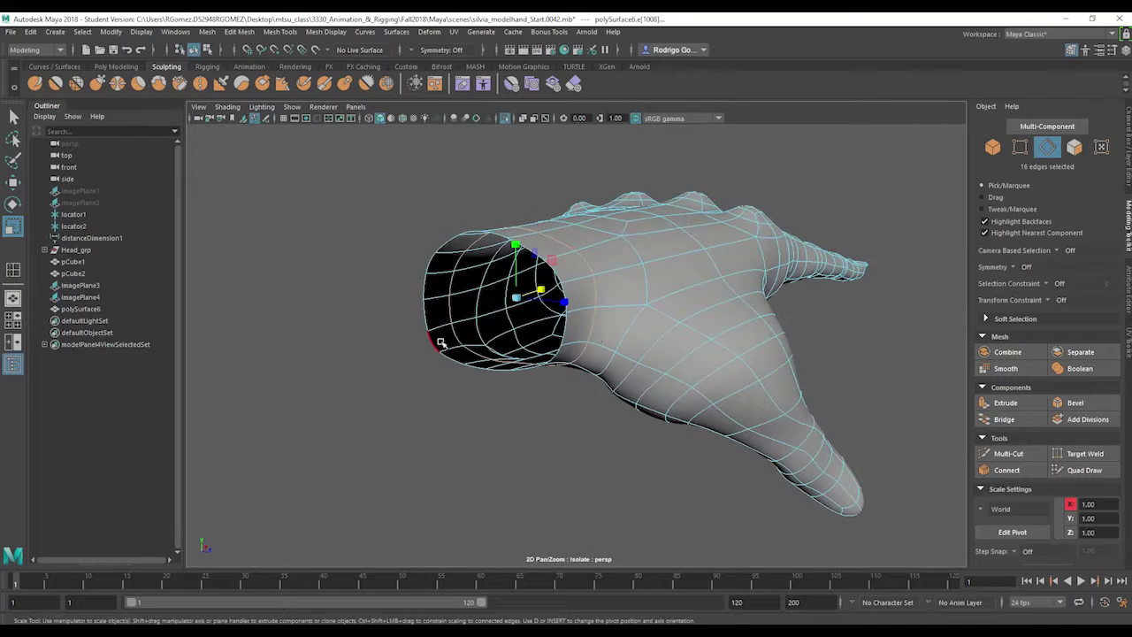
With soft selection on, move two lower vertices of the wrist opening to round its outline, and return to object mode with nothing selected
right_click_drag(440, 343, 380, 299)
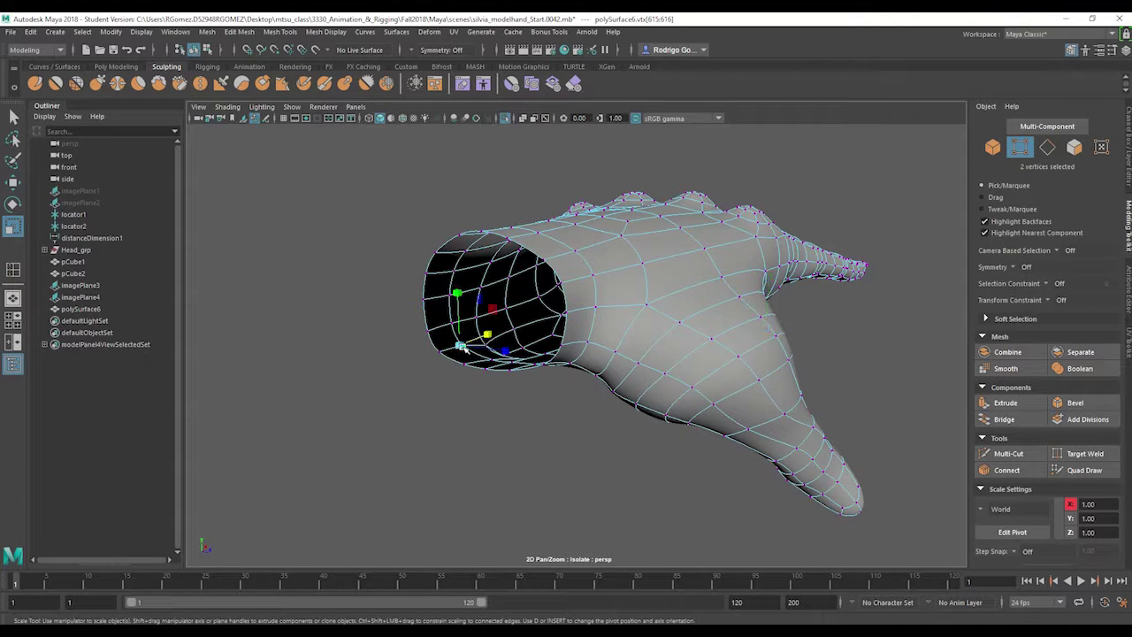
left_click_drag(410, 365, 524, 347, "alt")
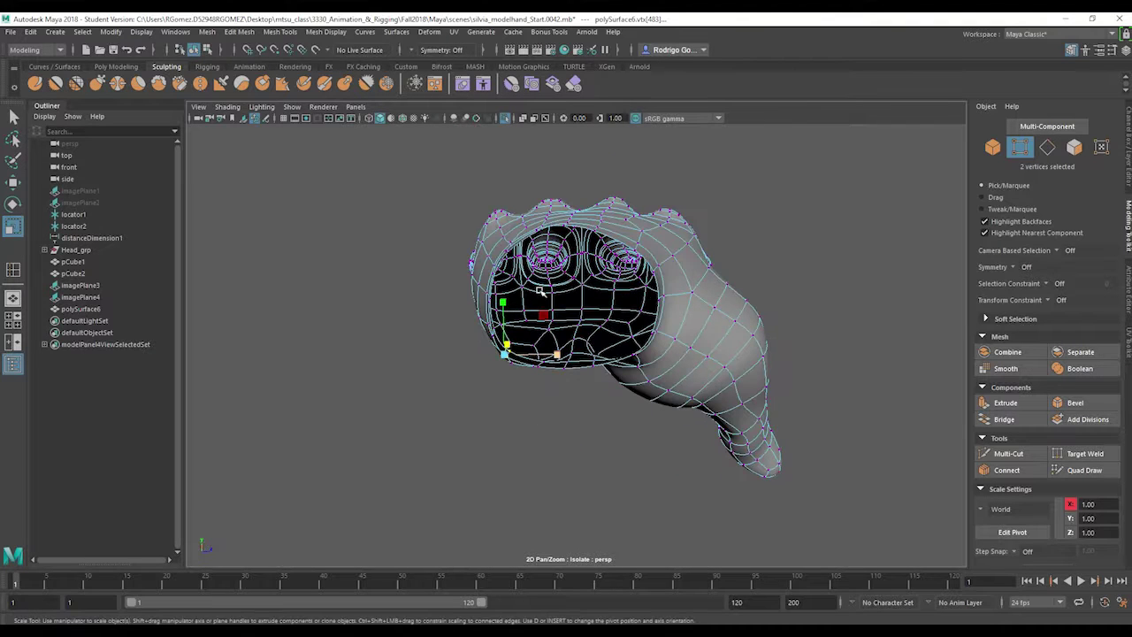
key("b")
key("w")
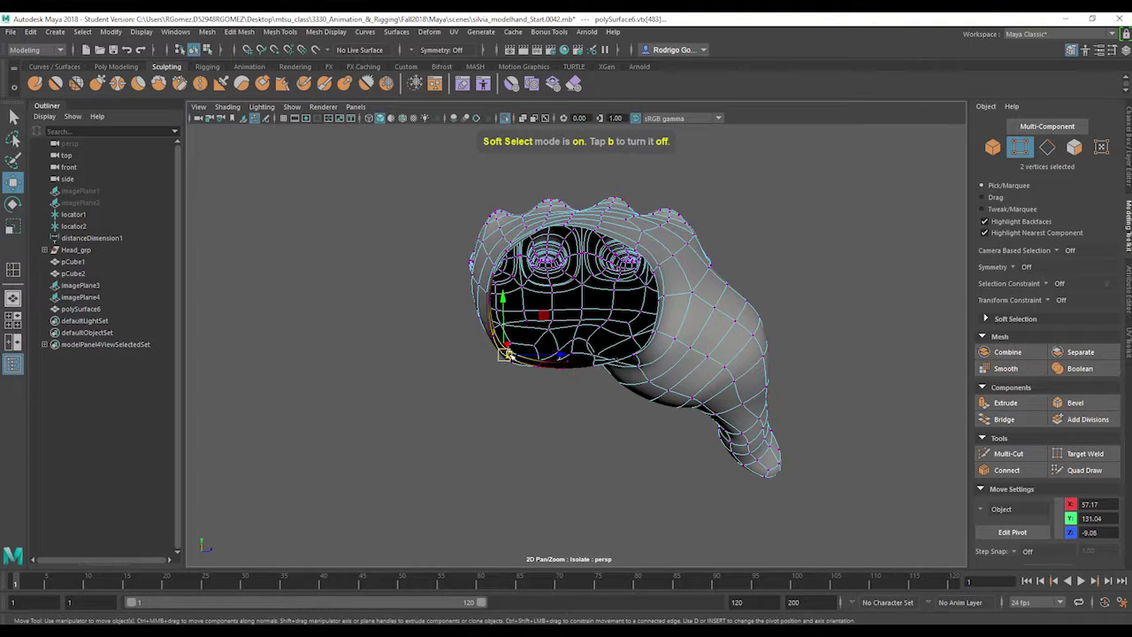
left_click_drag(509, 338, 533, 348)
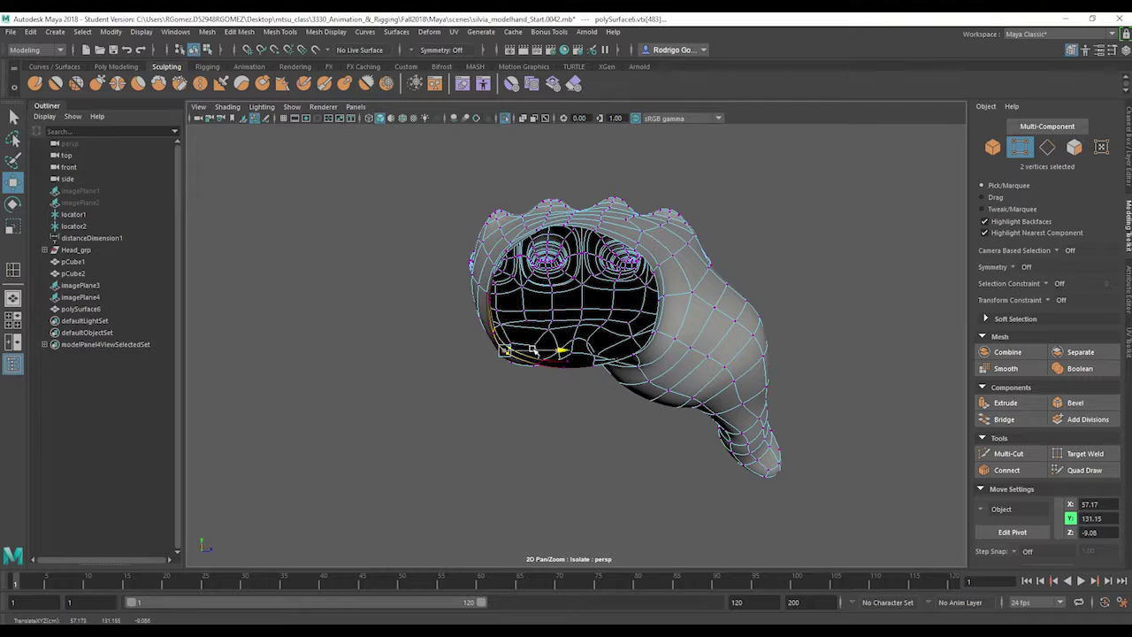
right_click_drag(577, 303, 690, 237)
left_click(766, 245)
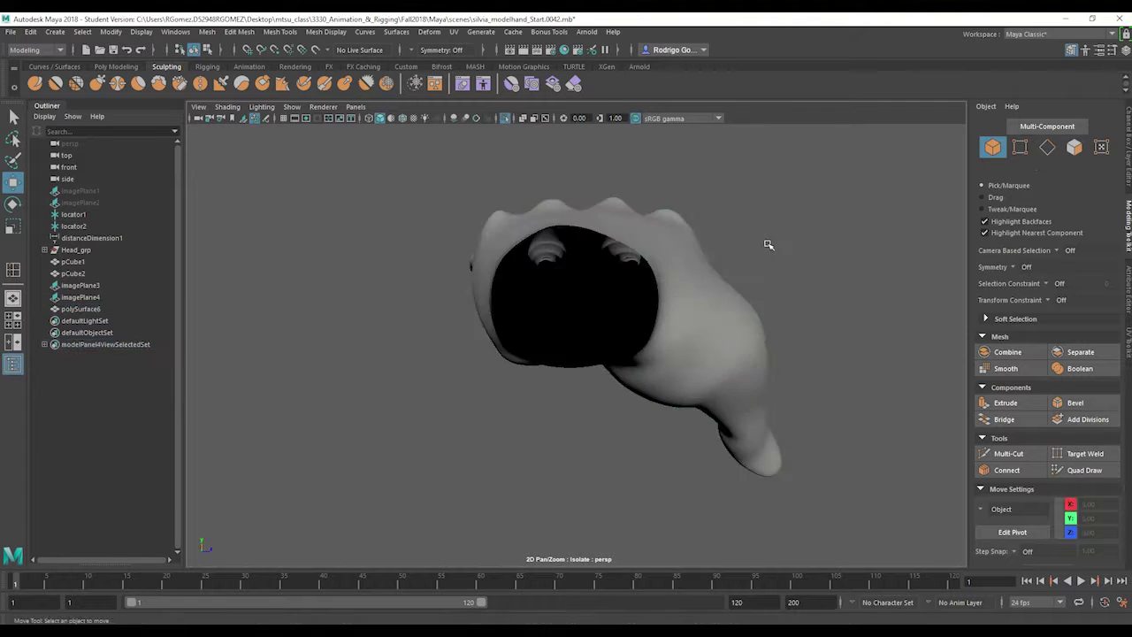
Turn off isolation and show the hand in a maximized top view over the reference drawing, with the hand mesh selected
left_click_drag(766, 245, 599, 283, "alt")
left_click(707, 281)
scroll(613, 281, "down", 4)
left_click(701, 355)
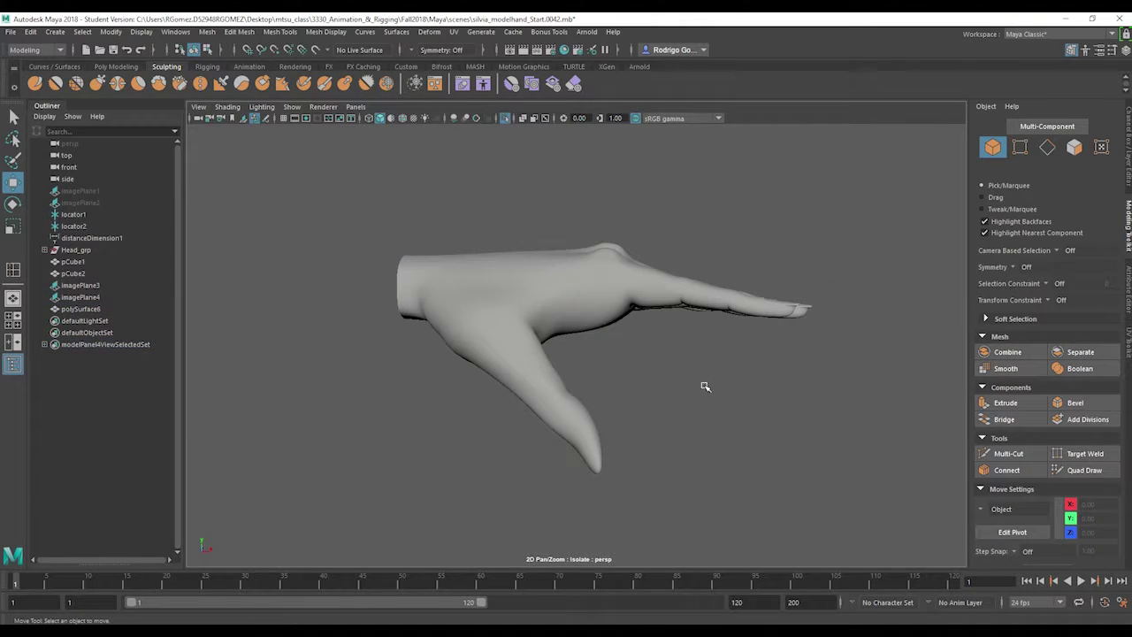
key("space")
scroll(443, 348, "down", 3)
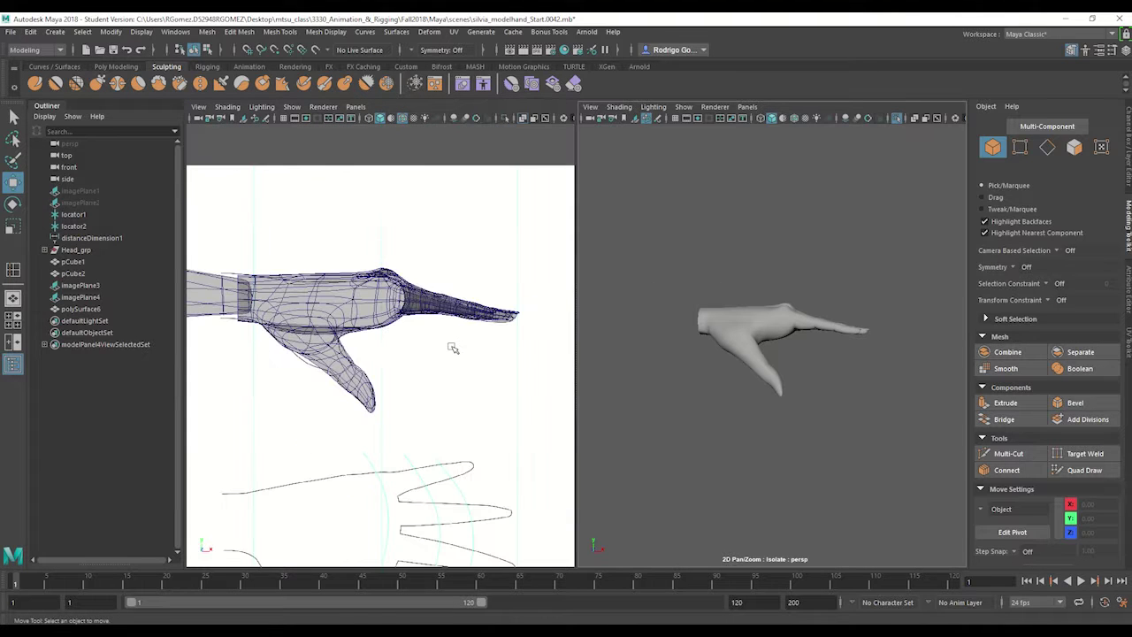
key("space")
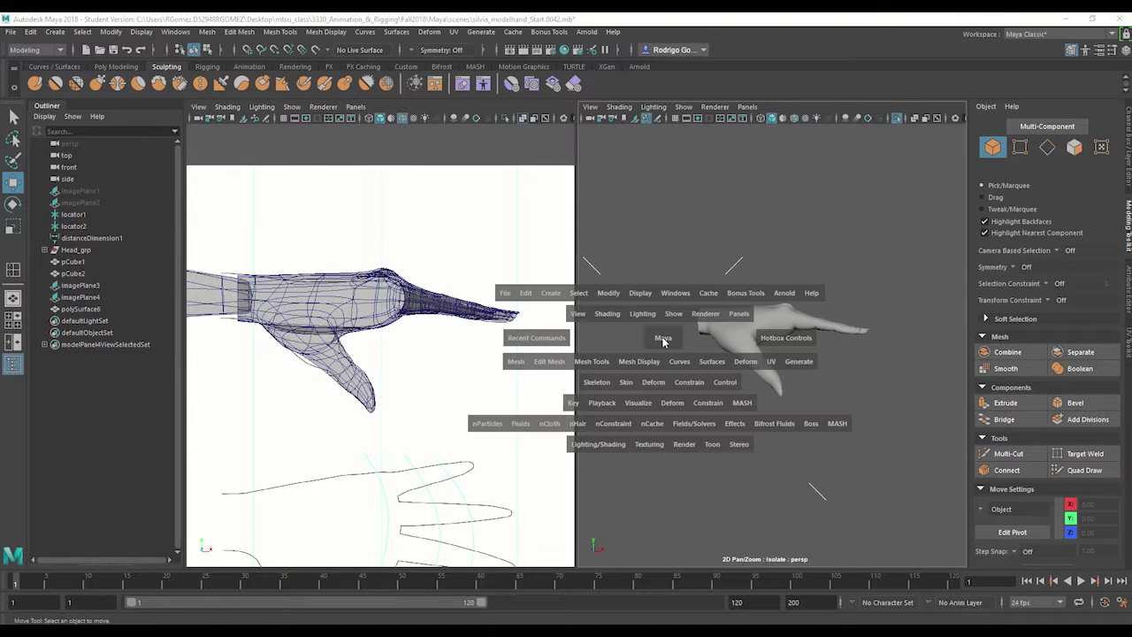
left_click_drag(663, 338, 601, 337)
key("ctrl+1")
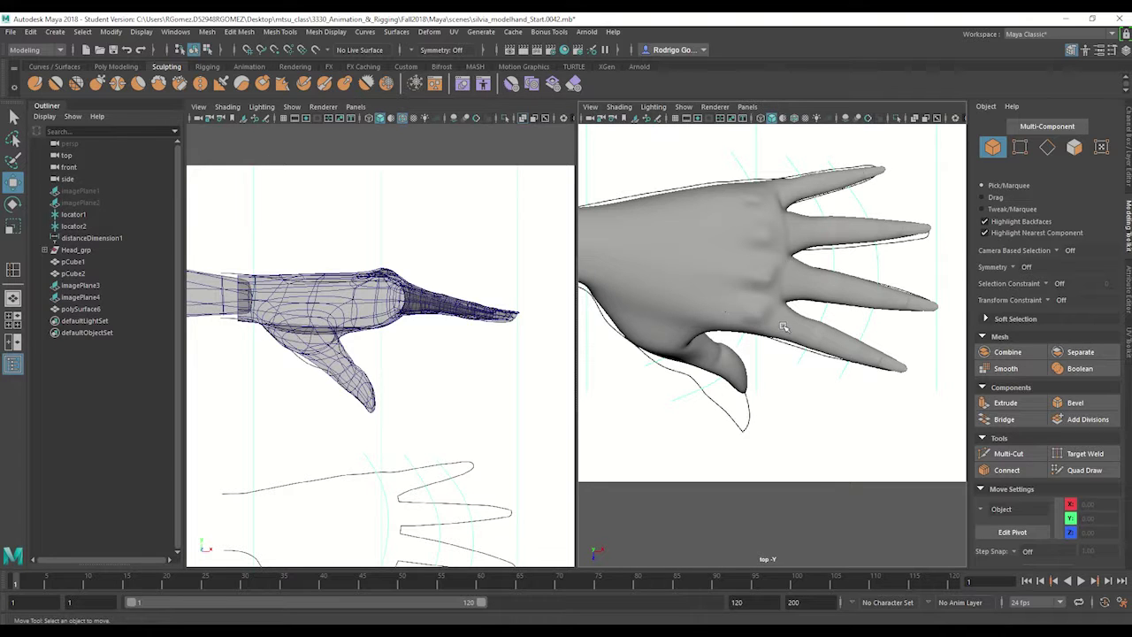
left_click(830, 244)
key("space")
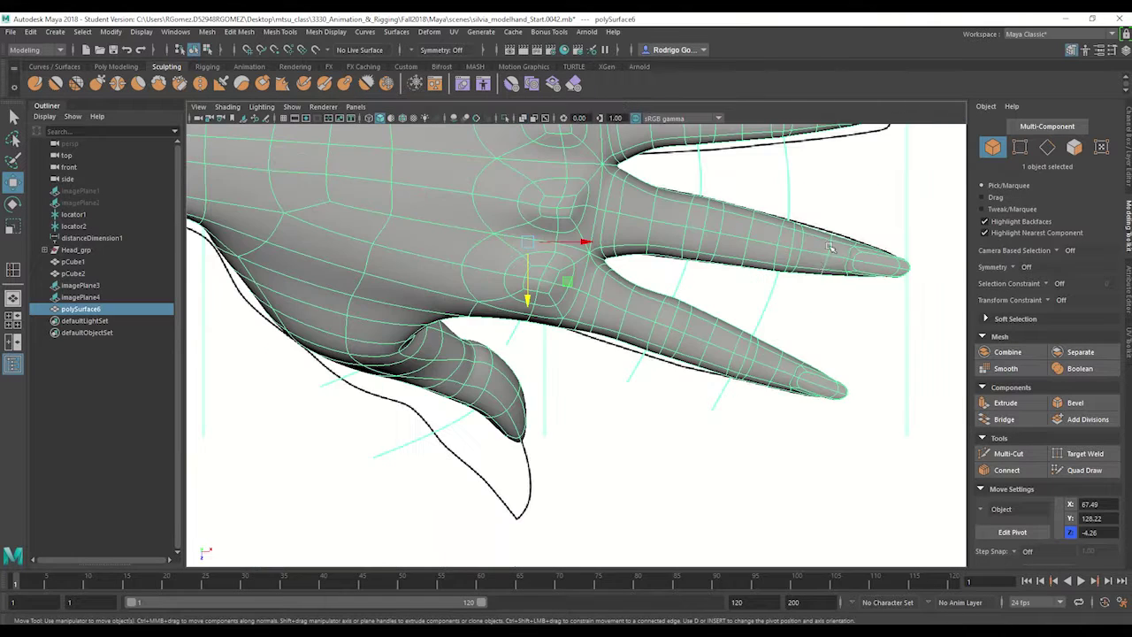
scroll(758, 281, "down", 1)
middle_click_drag(713, 225, 703, 355, "alt")
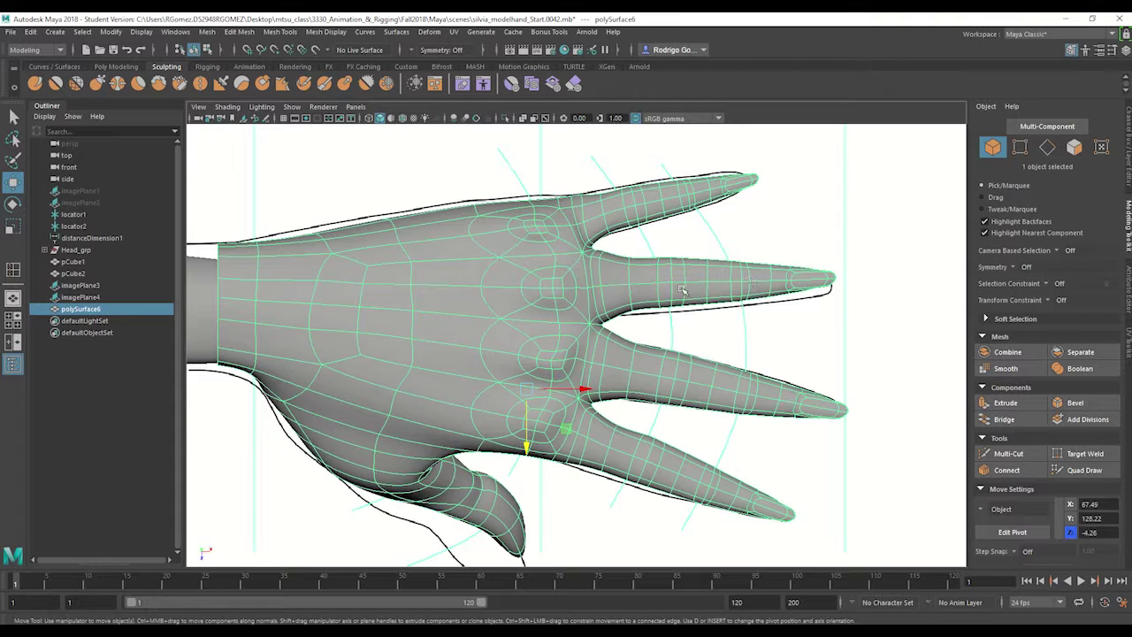
Shift the soft-selected vertices along the ring finger's middle and tip in Z toward the reference outline
right_click_drag(677, 296, 650, 306)
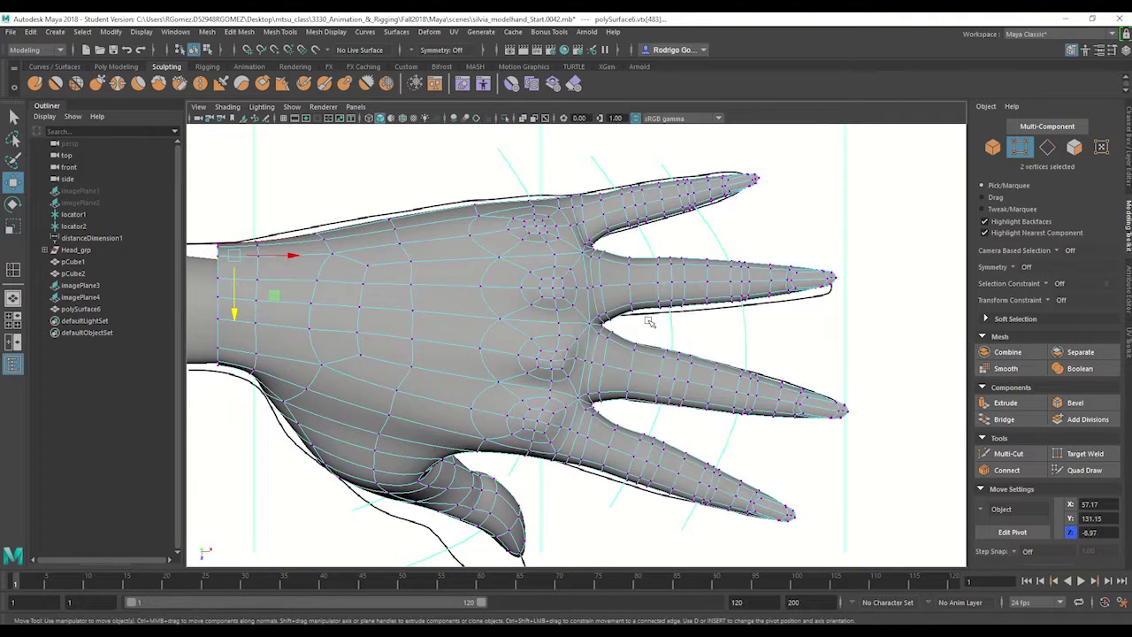
left_click_drag(695, 301, 745, 317)
left_click(672, 320)
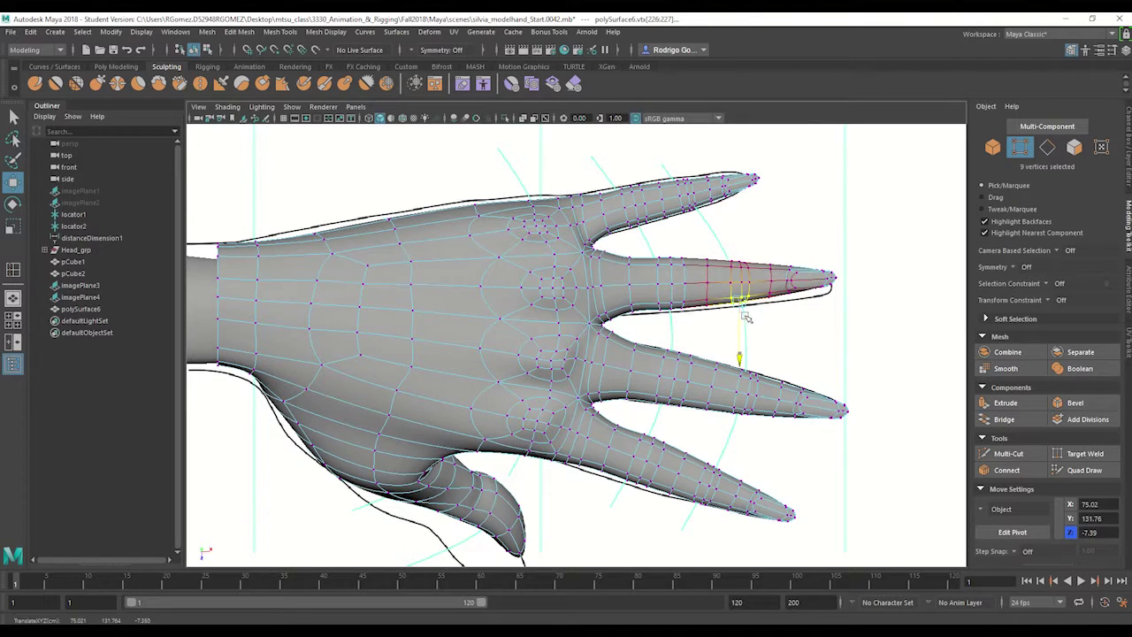
left_click(790, 313)
left_click(773, 290)
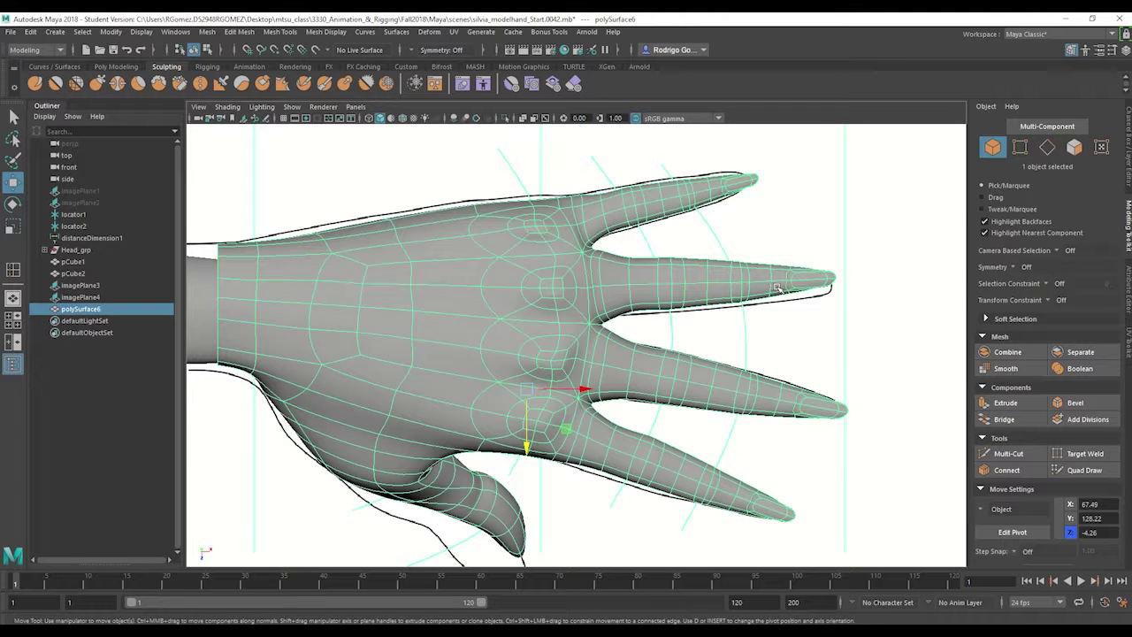
right_click_drag(778, 287, 731, 288)
left_click(785, 319)
left_click(774, 289)
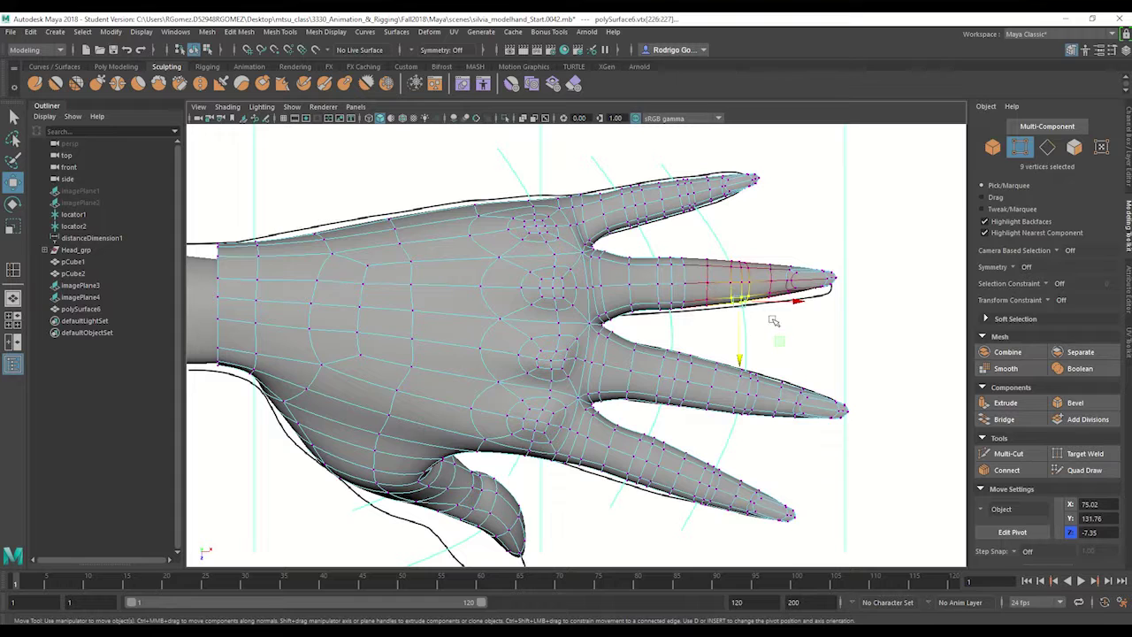
left_click_drag(820, 286, 806, 313)
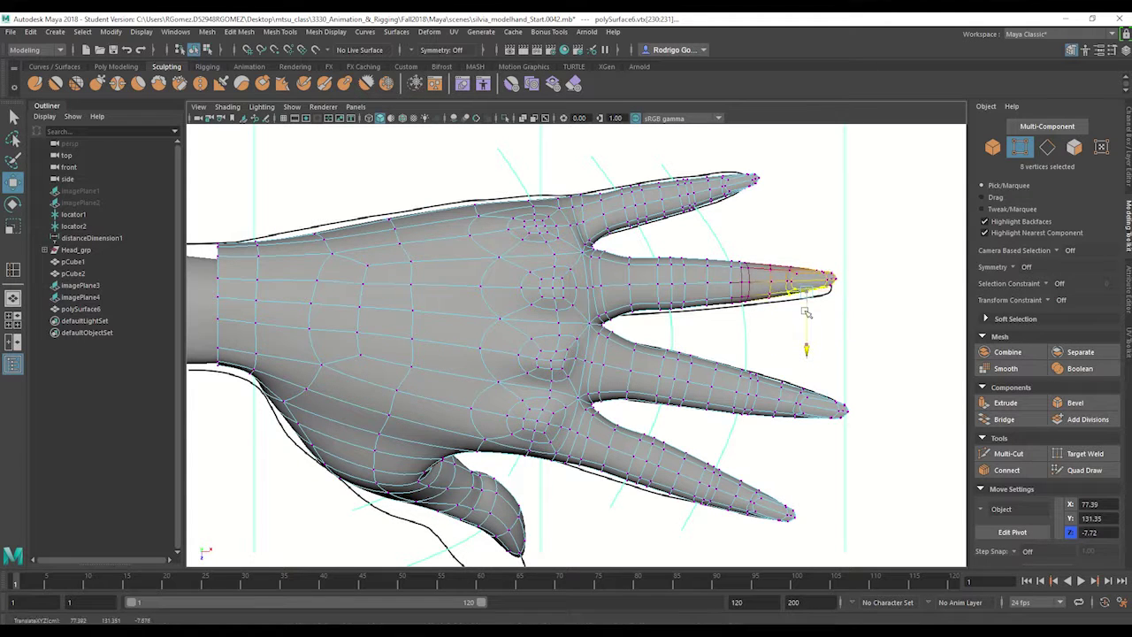
Select the vertices around the index finger's middle section and shift them in Z toward the reference outline
left_click(736, 374)
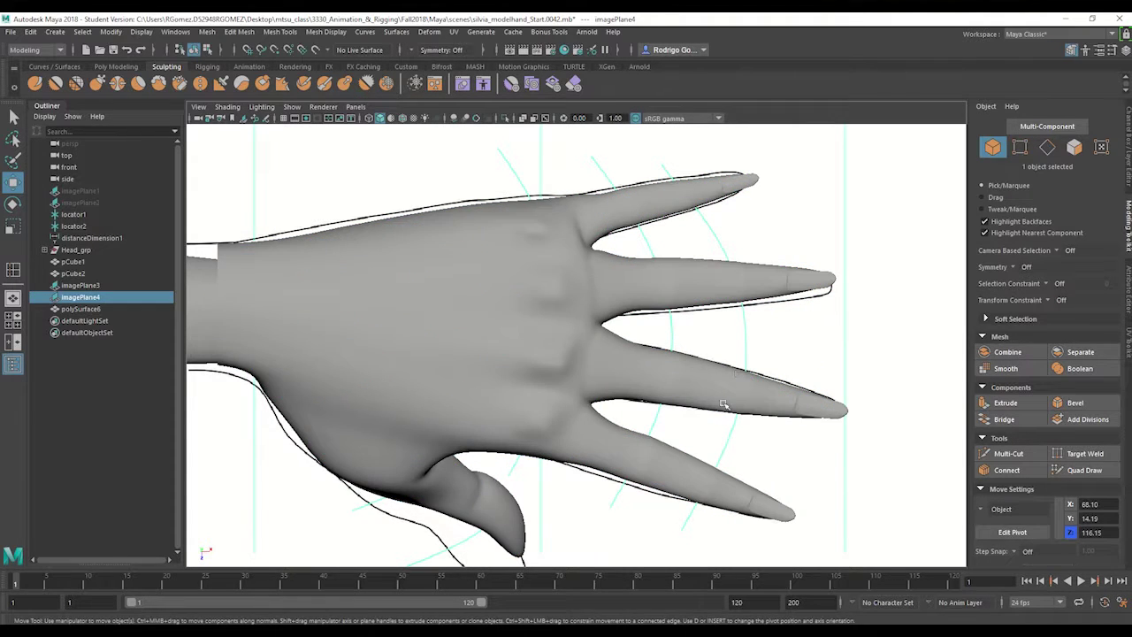
left_click(637, 472)
right_click_drag(638, 472, 580, 298)
left_click_drag(678, 433, 677, 435)
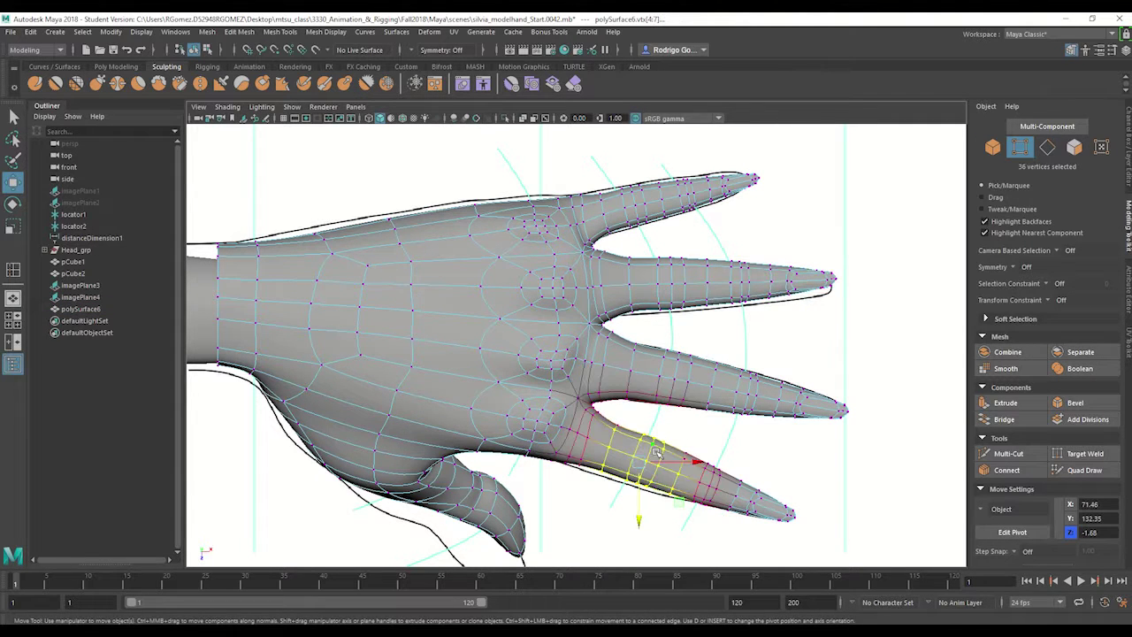
left_click_drag(637, 475, 635, 479)
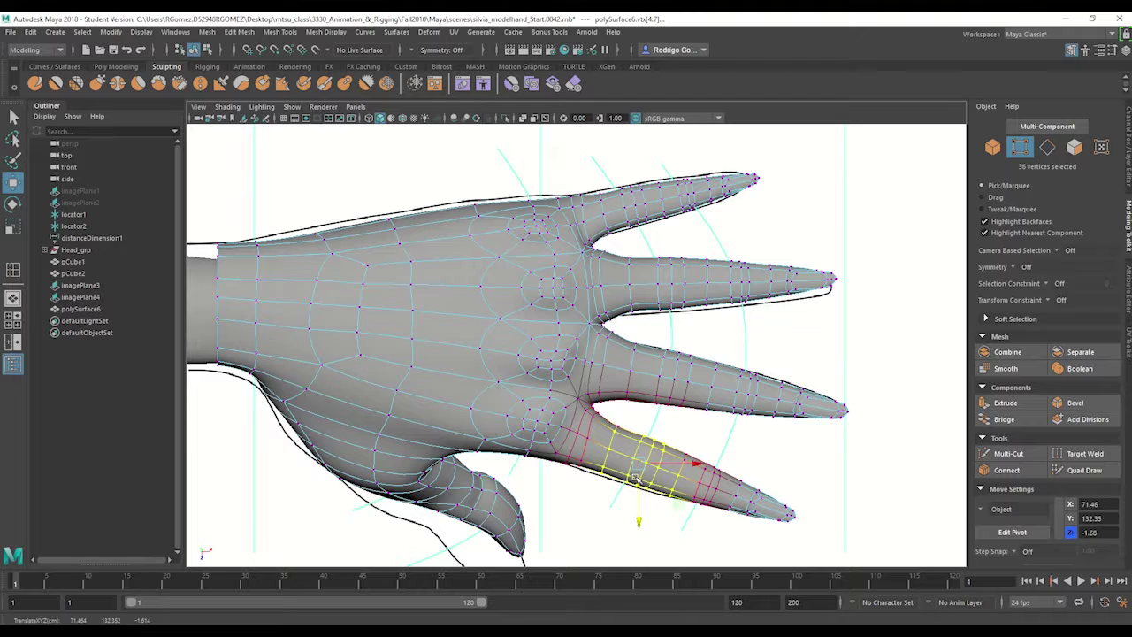
Nudge the centre vertices of the middle, index, little and ring finger knuckles to refine the knuckle positions
left_click(553, 362)
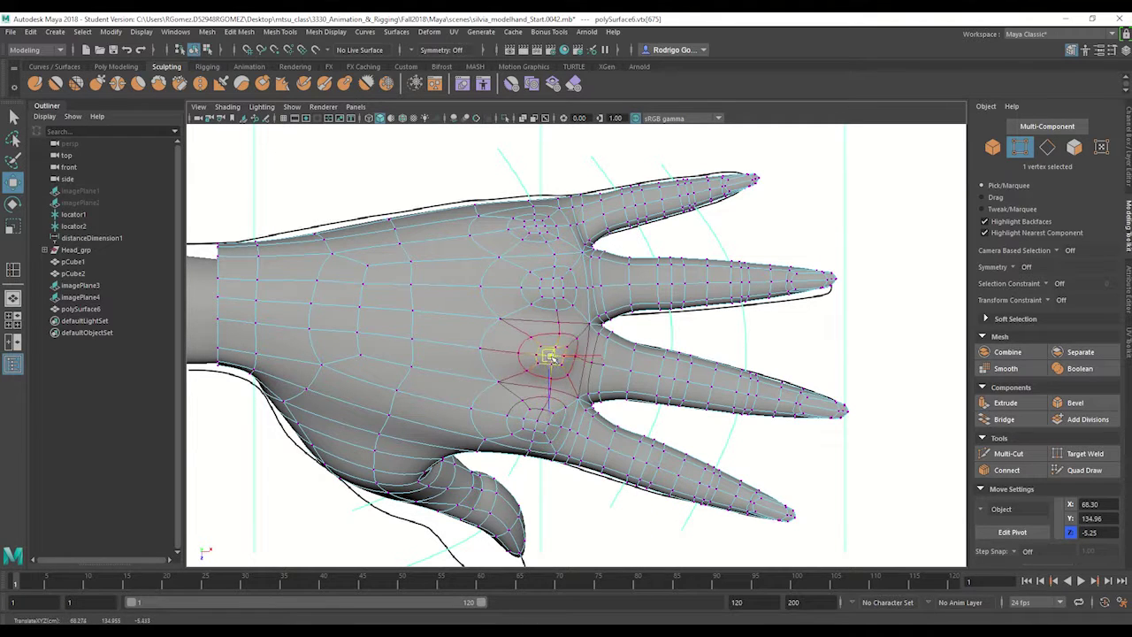
left_click(537, 423)
left_click_drag(537, 423, 536, 425)
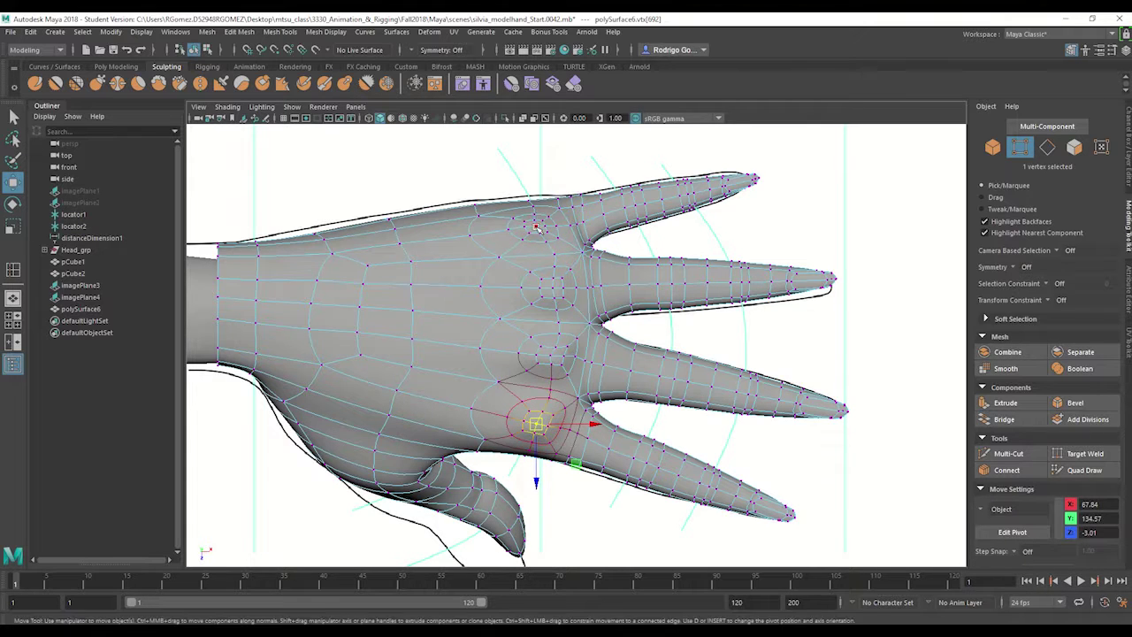
left_click(538, 231)
left_click_drag(538, 231, 539, 231)
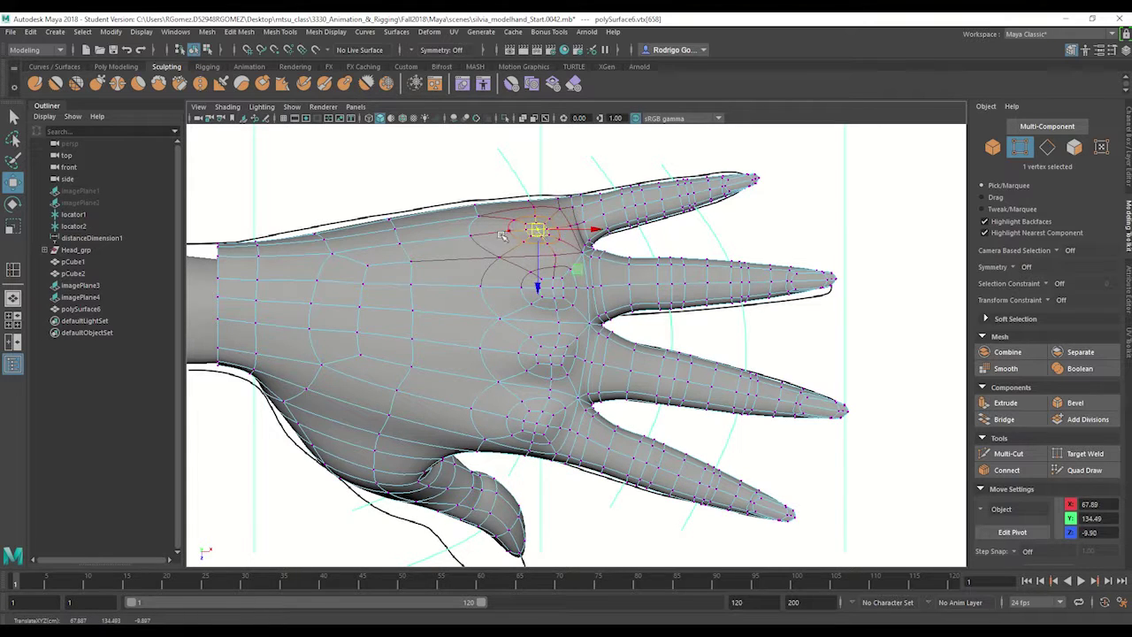
left_click(550, 288)
left_click_drag(550, 289, 554, 289)
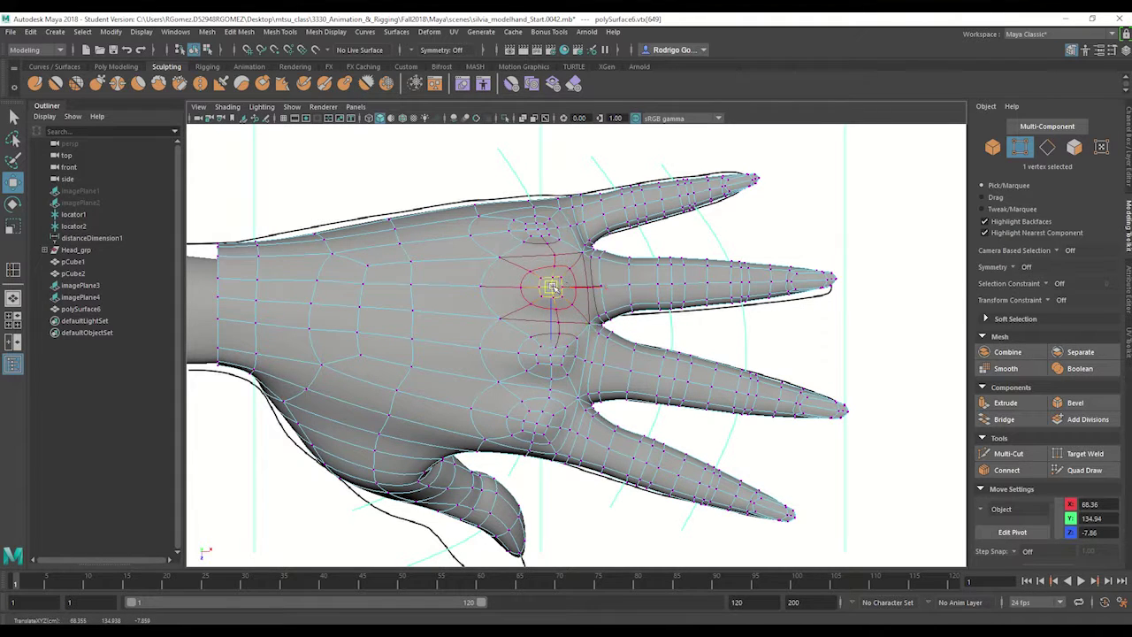
left_click_drag(553, 288, 554, 289)
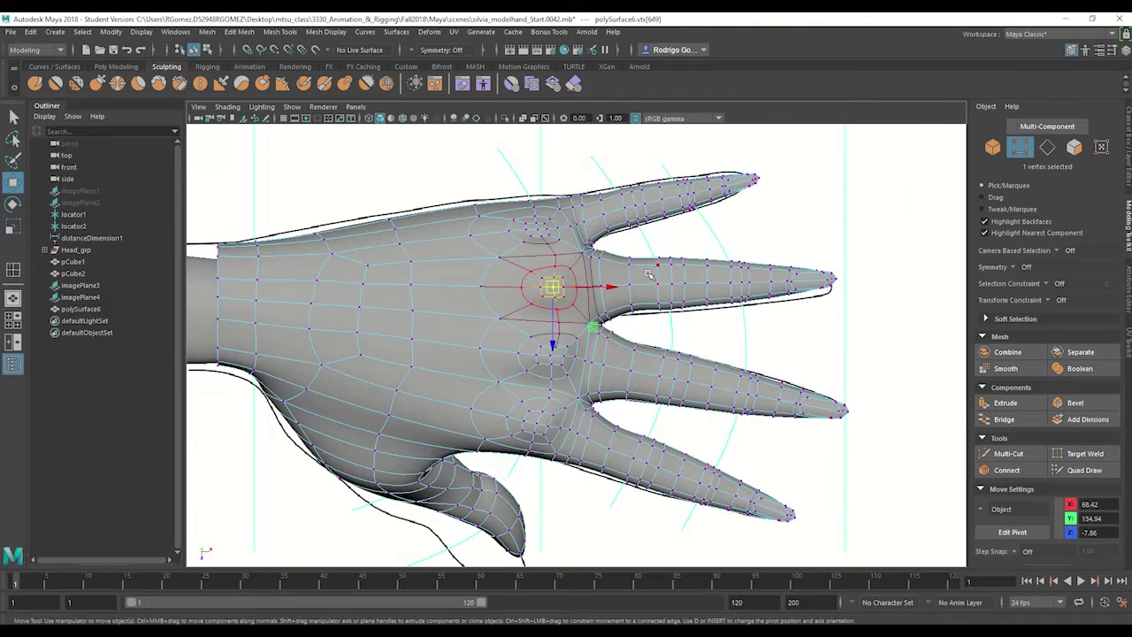
Restore the two-panel layout, switch the top view back to perspective, and deselect the hand in object mode
key("space")
key("space")
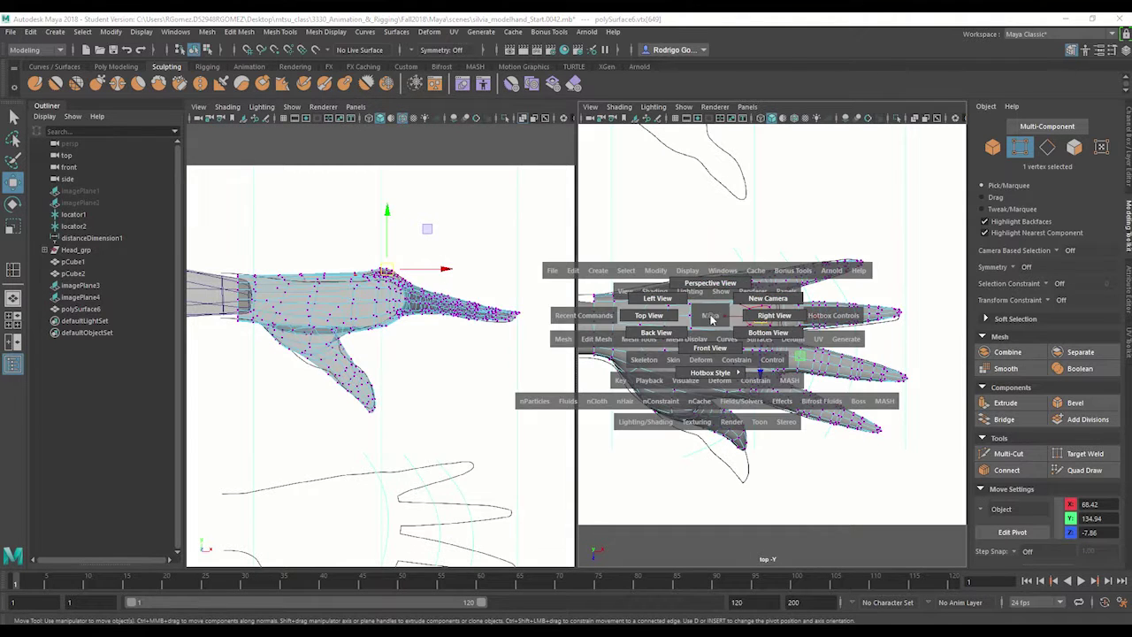
left_click_drag(712, 317, 715, 290)
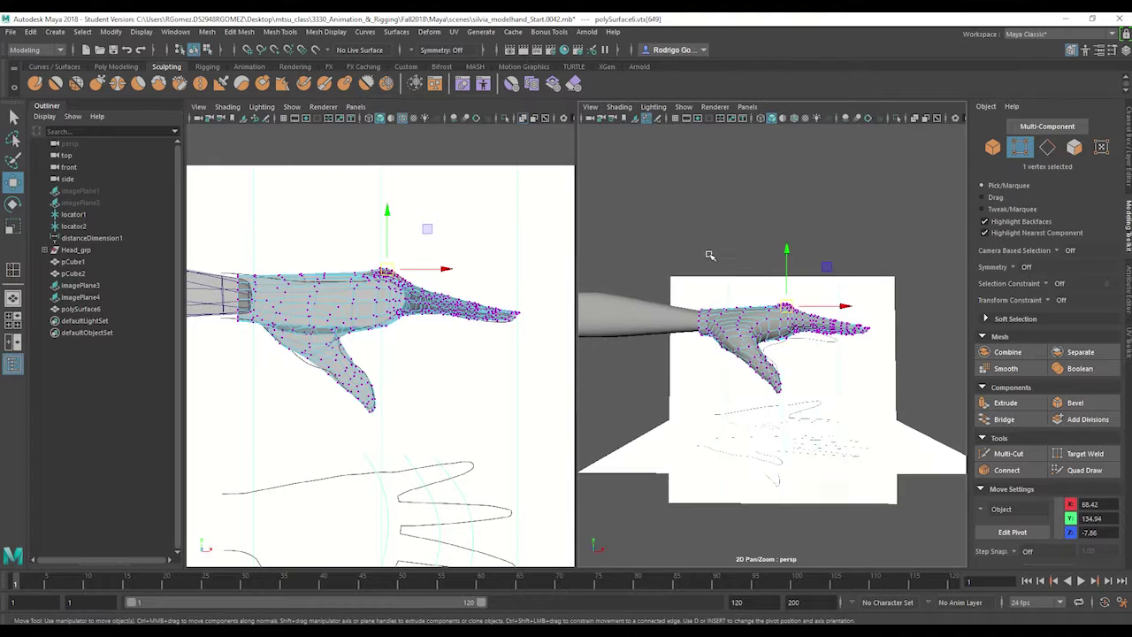
right_click_drag(708, 303, 790, 286)
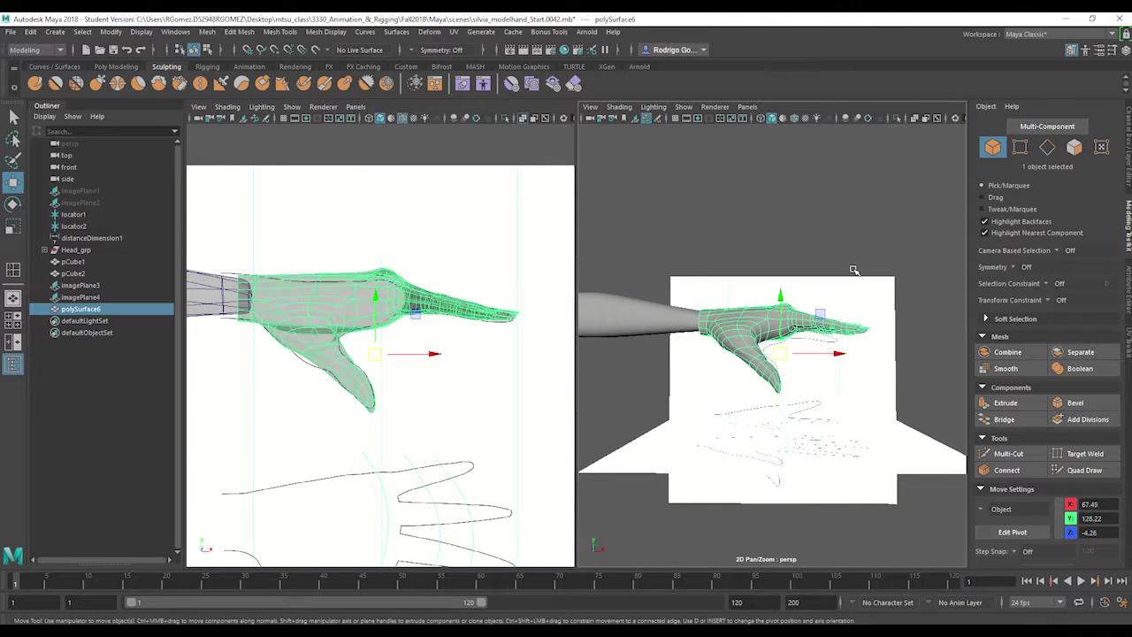
left_click(855, 240)
Examine the hand from several angles and distances to judge its shape against the arm and the reference images
left_click_drag(815, 318, 762, 324, "alt")
right_click_drag(762, 324, 832, 315, "alt")
middle_click_drag(831, 315, 803, 314, "alt")
right_click_drag(803, 314, 832, 307, "alt")
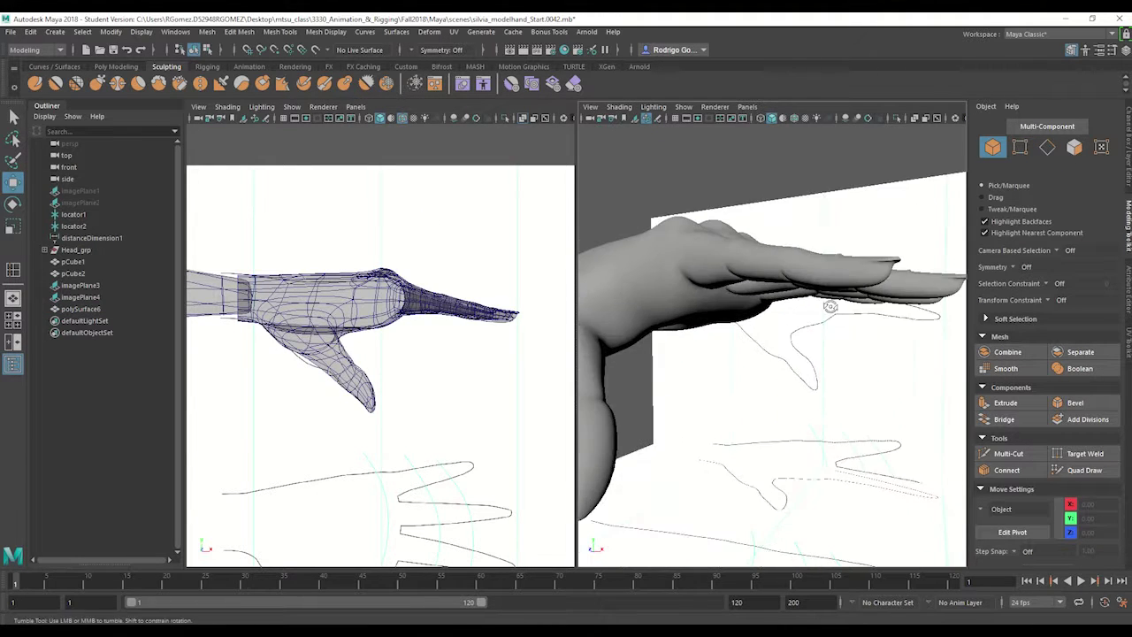
left_click_drag(831, 307, 853, 303, "alt")
right_click_drag(852, 304, 785, 297, "alt")
left_click_drag(785, 297, 849, 309, "alt")
right_click_drag(849, 310, 798, 311, "alt")
left_click_drag(799, 312, 758, 313, "alt")
right_click_drag(758, 313, 836, 321, "alt")
scroll(837, 321, "down", 5)
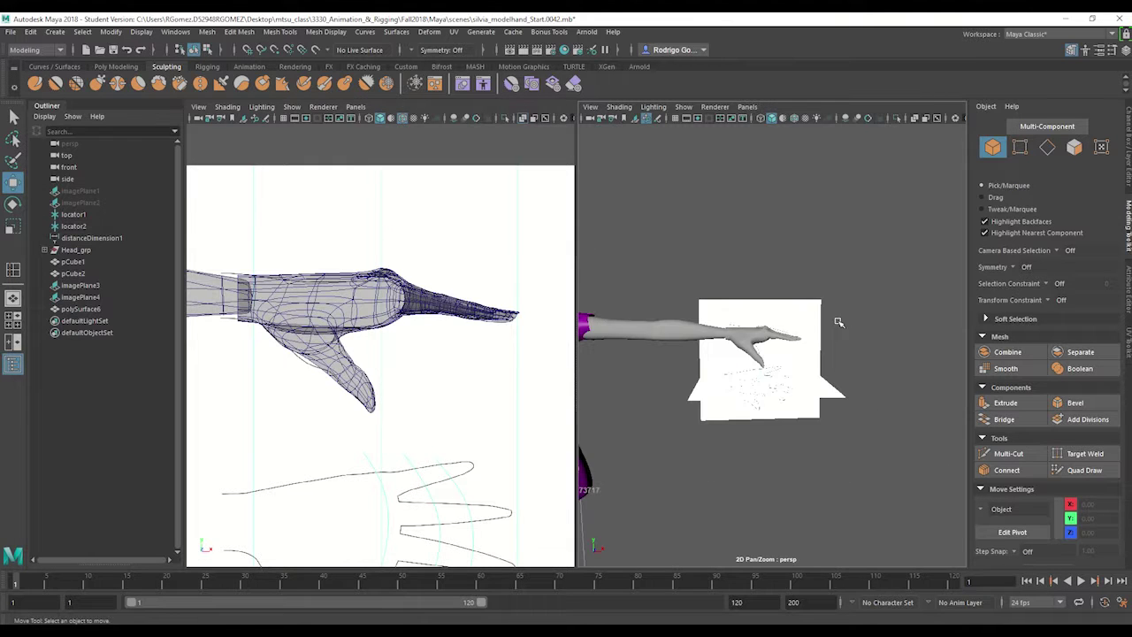
left_click_drag(838, 321, 787, 334, "alt")
right_click_drag(787, 335, 963, 335, "alt")
scroll(767, 338, "down", 4)
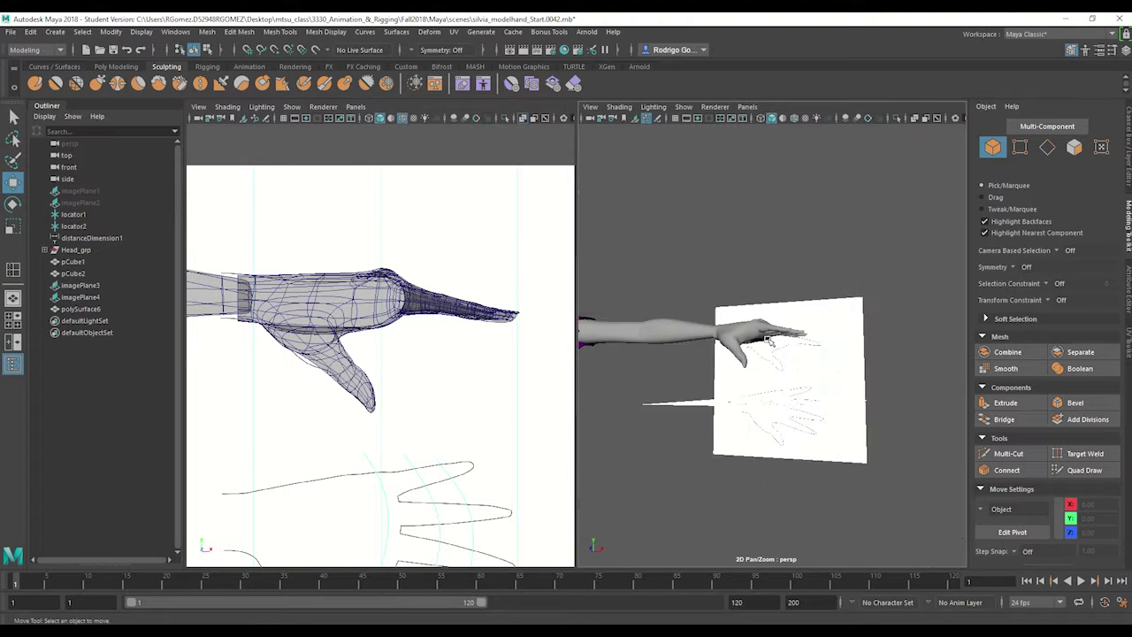
Select the hand mesh, maximize the perspective view, and isolate the hand from the rest of the scene
left_click_drag(785, 339, 748, 343, "alt")
left_click(762, 345)
key("space")
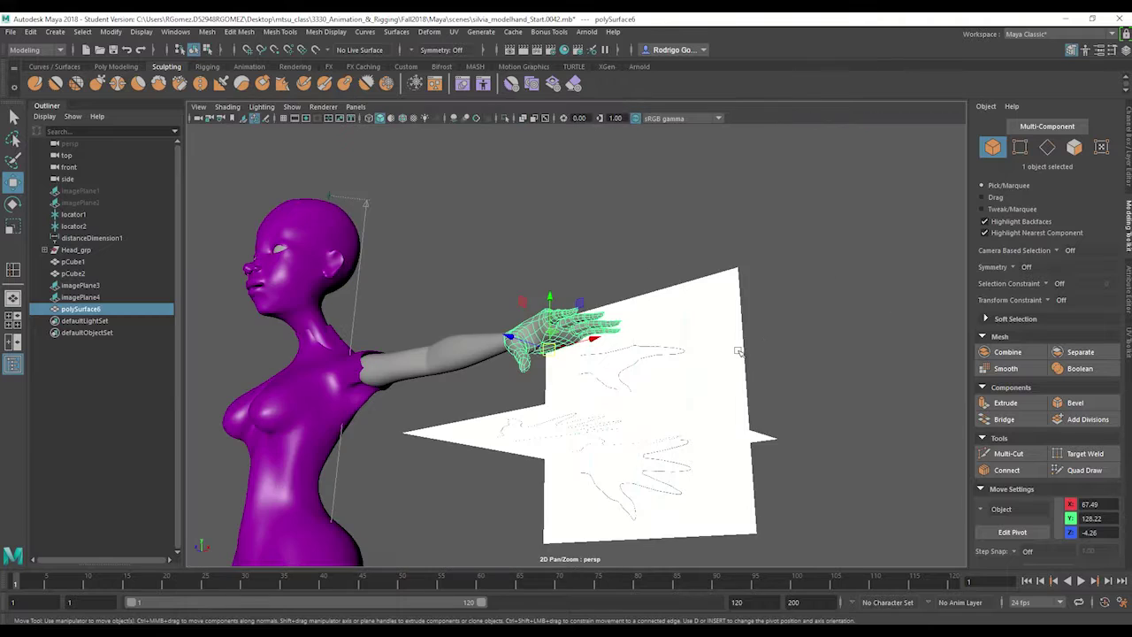
right_click_drag(726, 344, 809, 346, "alt")
left_click_drag(808, 347, 798, 309, "alt")
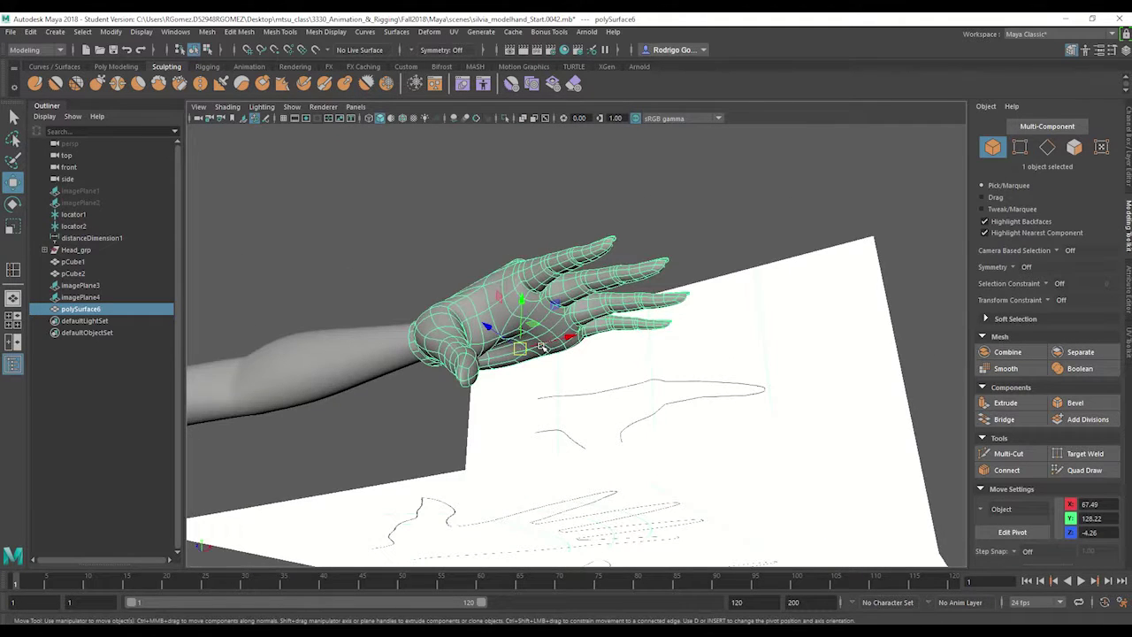
key("ctrl+1")
Select the palm-side faces of the four fingers, lower them slightly in Y with soft selection, and return to object mode
left_click_drag(600, 368, 601, 295, "alt")
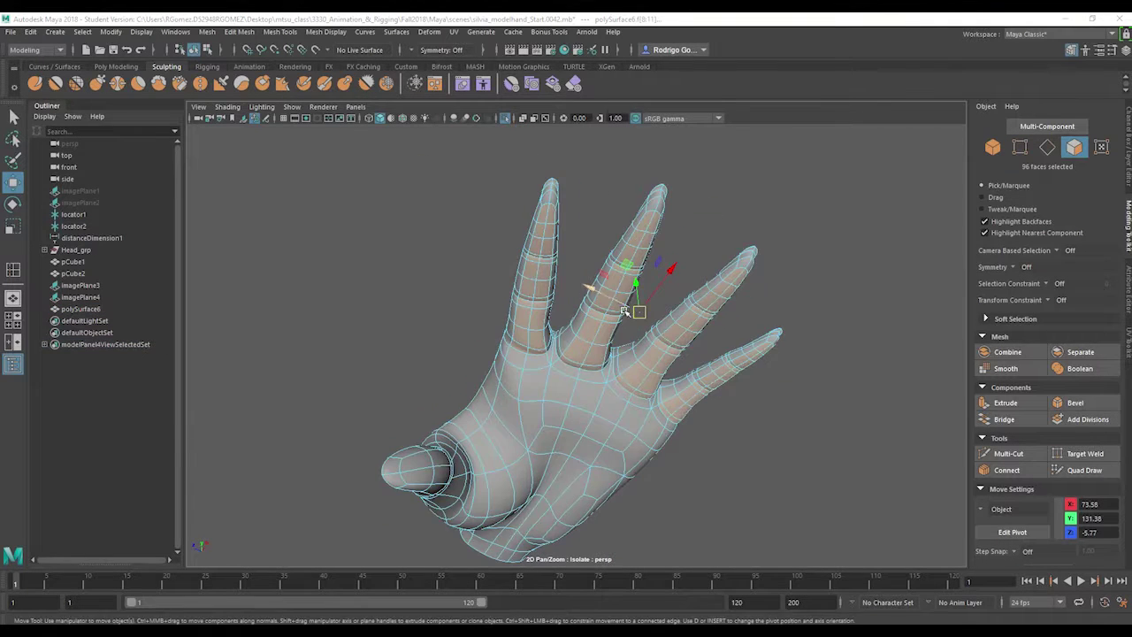
left_click_drag(624, 310, 721, 352, "alt")
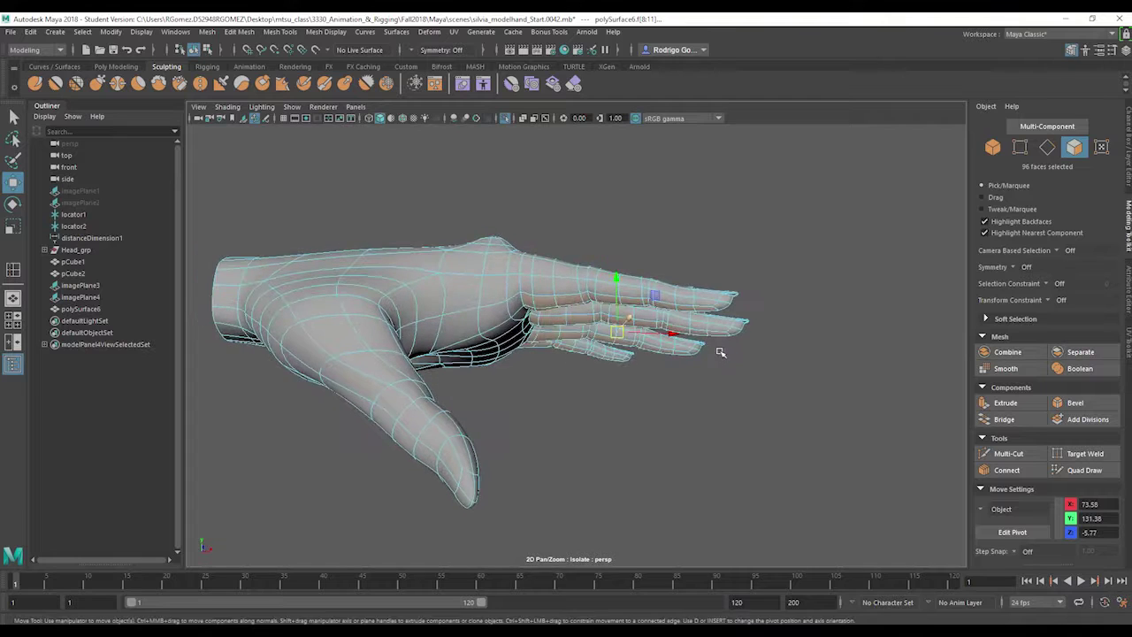
key("b")
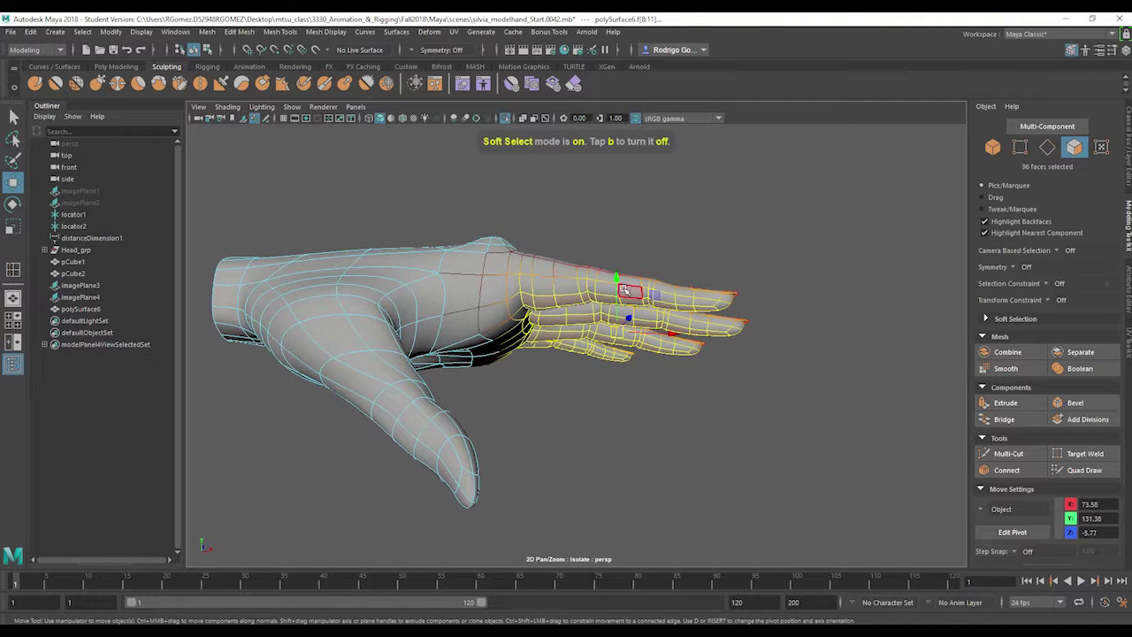
mouse_move(624, 290)
left_mouse_down()
mouse_move(599, 293)
mouse_move(617, 280)
left_mouse_up()
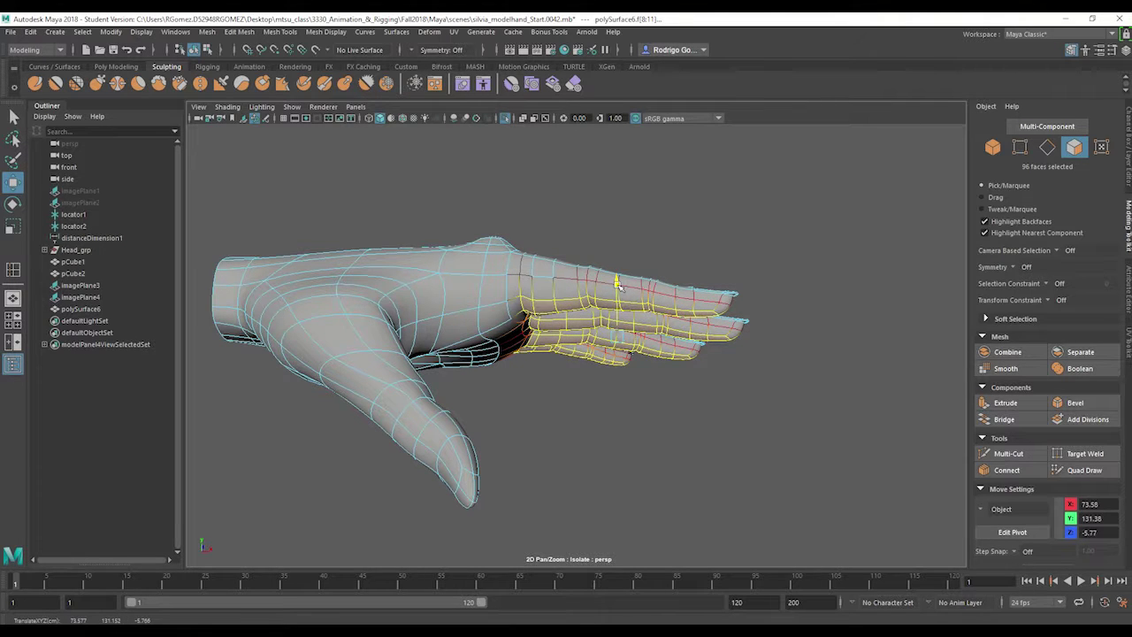
right_click_drag(570, 298, 629, 277)
left_click(687, 263)
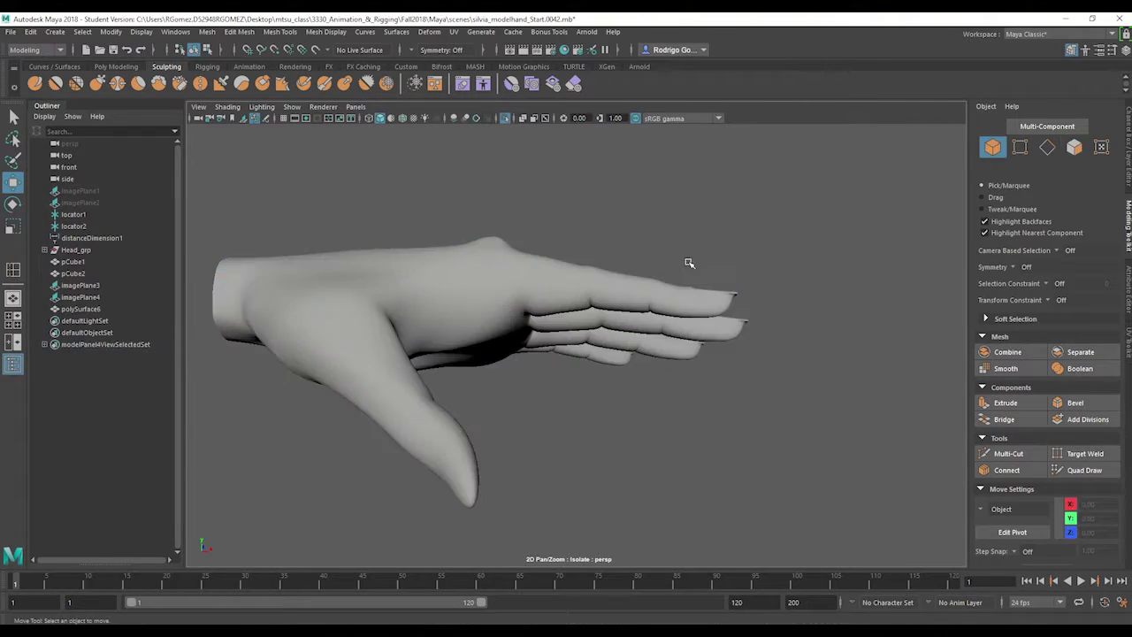
Check the smooth hand from the back and side, and bring the arm and reference images back into view
left_click_drag(688, 263, 650, 347, "alt")
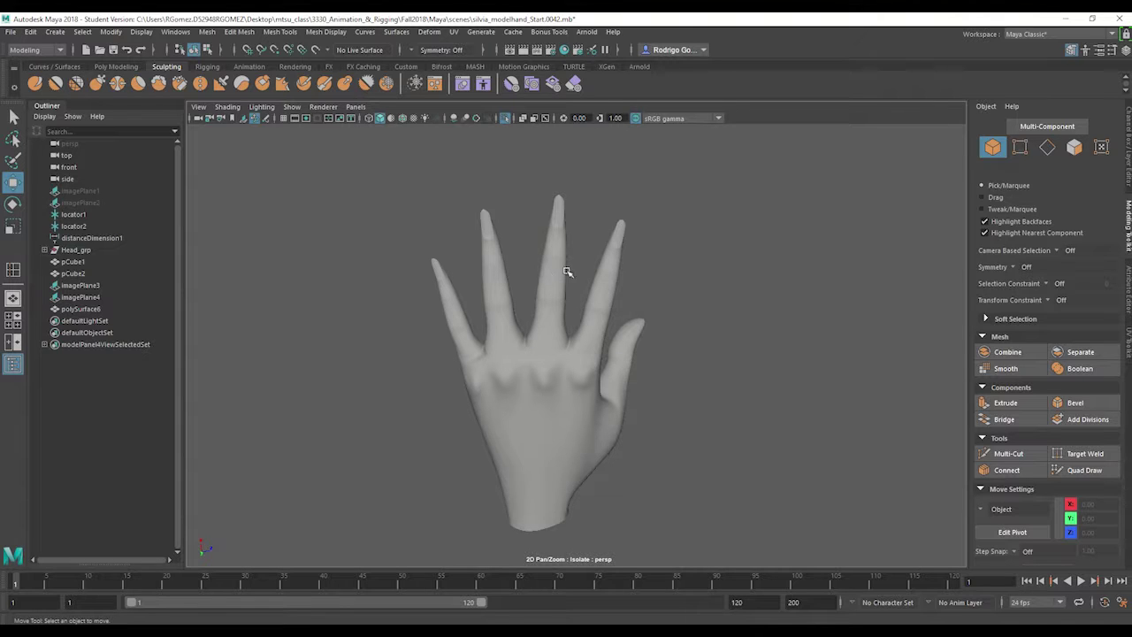
left_click_drag(576, 321, 760, 329, "alt")
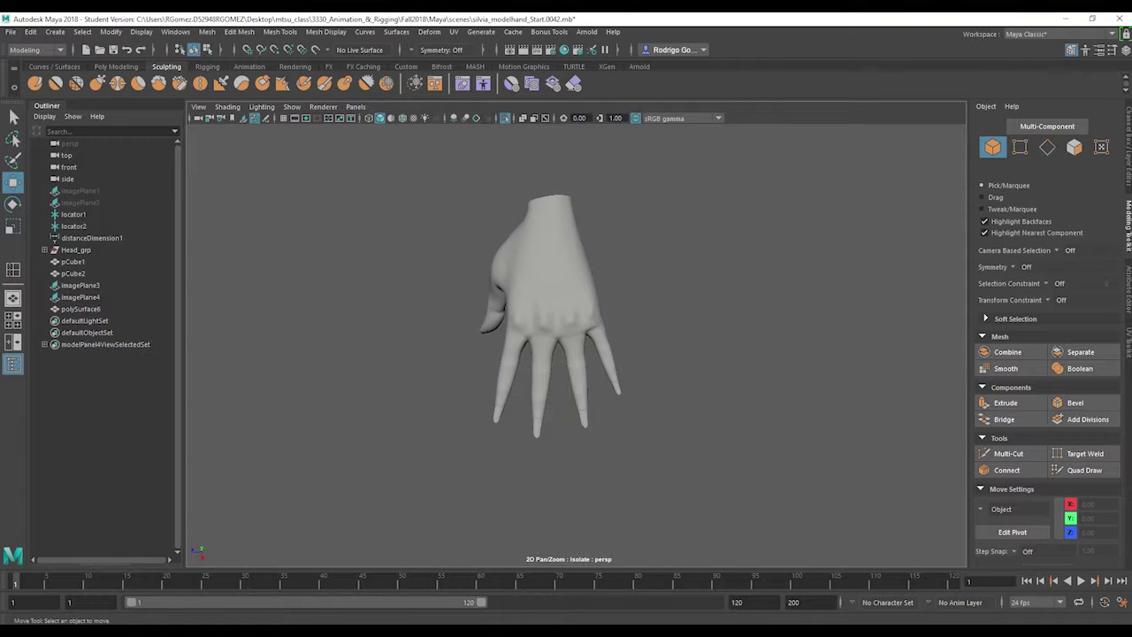
key("ctrl+1")
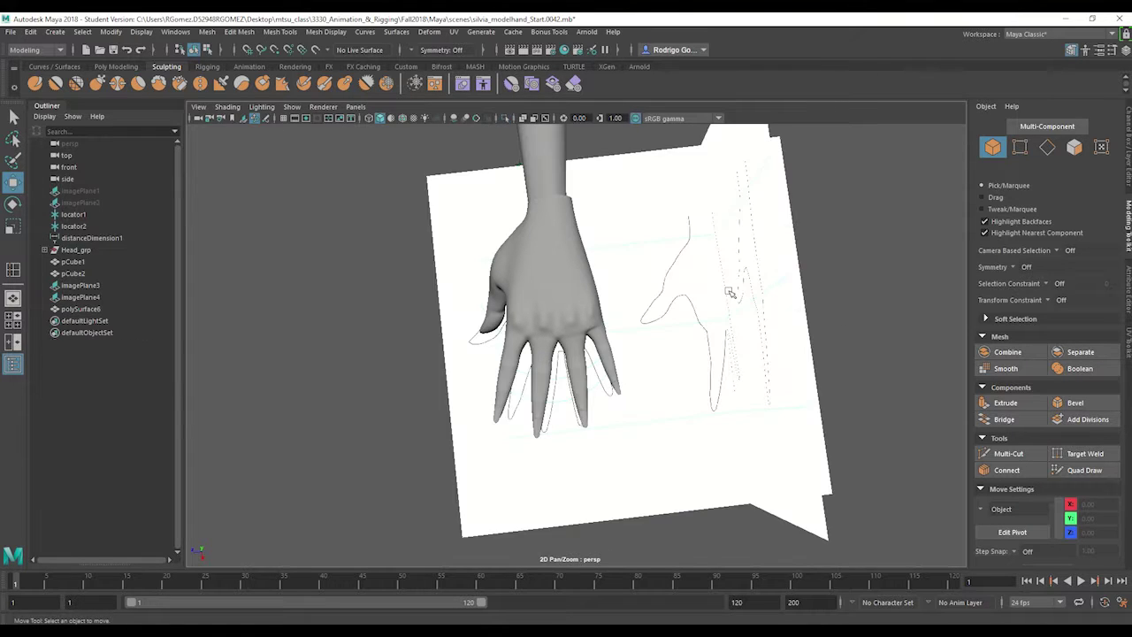
mouse_move(730, 293)
left_mouse_down("alt")
mouse_move(684, 285)
mouse_move(791, 273)
mouse_move(930, 321)
mouse_move(732, 339)
left_mouse_up("alt")
right_click_drag(661, 355, 754, 341, "alt")
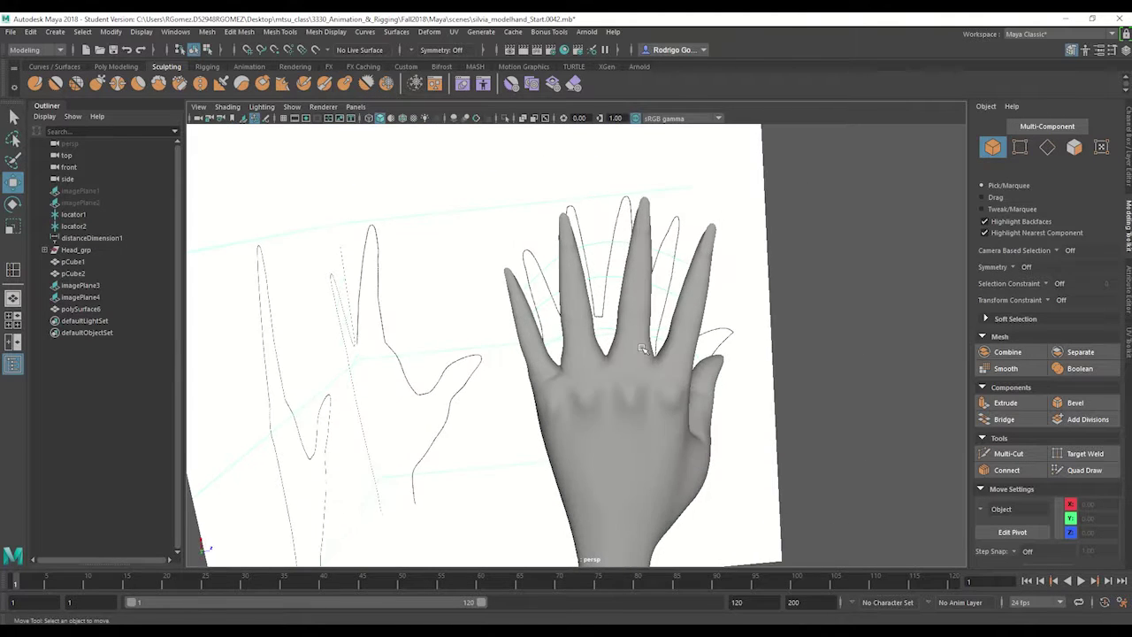
Select the web faces between the ring and middle fingers and scale them to widen the gap
right_click_drag(570, 361, 741, 311, "alt")
right_click_drag(610, 363, 747, 374, "alt")
left_click_drag(680, 370, 632, 375, "alt")
middle_click_drag(633, 375, 655, 368, "alt")
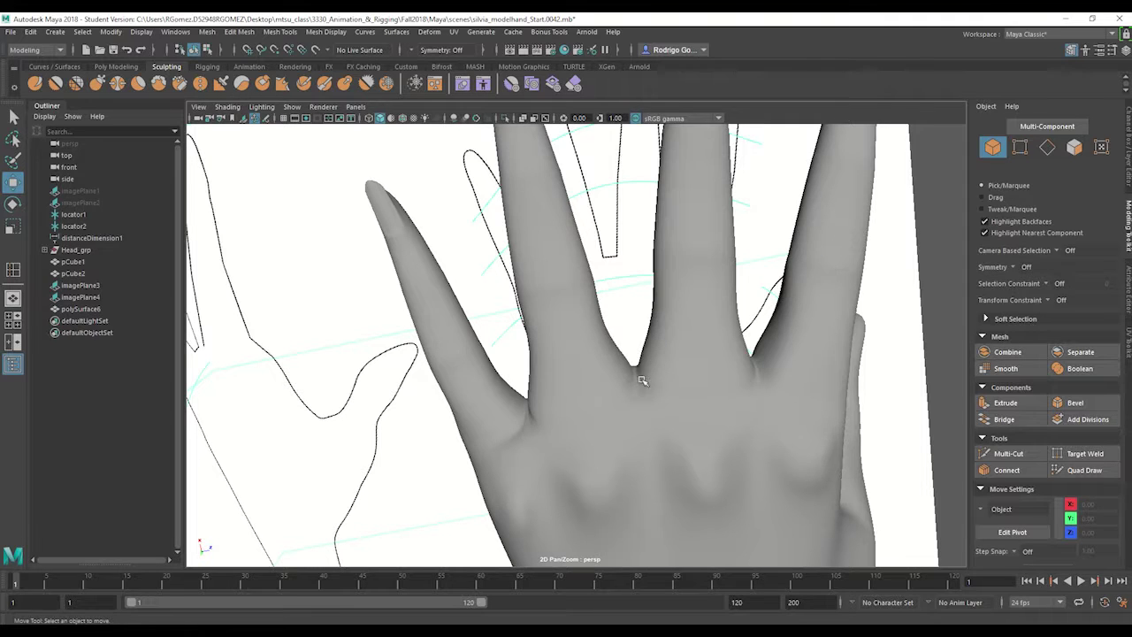
left_click(642, 381)
right_click_drag(643, 381, 609, 331, "alt")
left_click(596, 342)
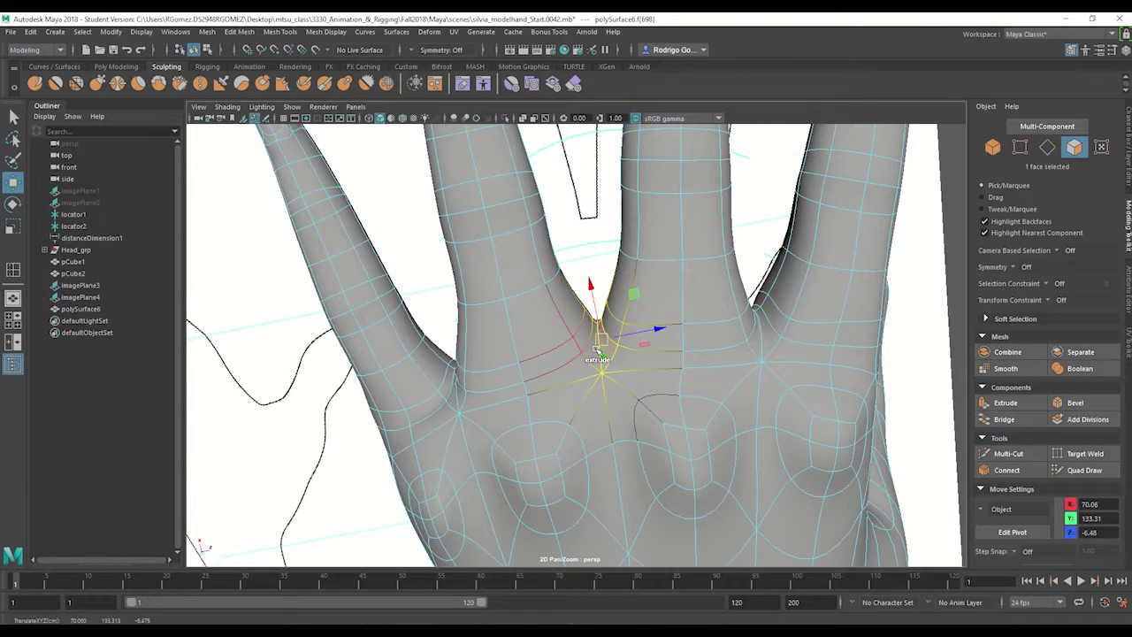
left_click(713, 331, "shift")
mouse_move(713, 332)
left_mouse_down("alt")
mouse_move(648, 400)
mouse_move(603, 357)
mouse_move(682, 329)
mouse_move(730, 329)
mouse_move(668, 330)
mouse_move(718, 335)
left_mouse_up("alt")
left_click(596, 389, "shift")
key("e")
key("r")
key("b")
Select the four web faces between the middle and index fingers and widen them in Z by about 1.4
left_click(778, 372)
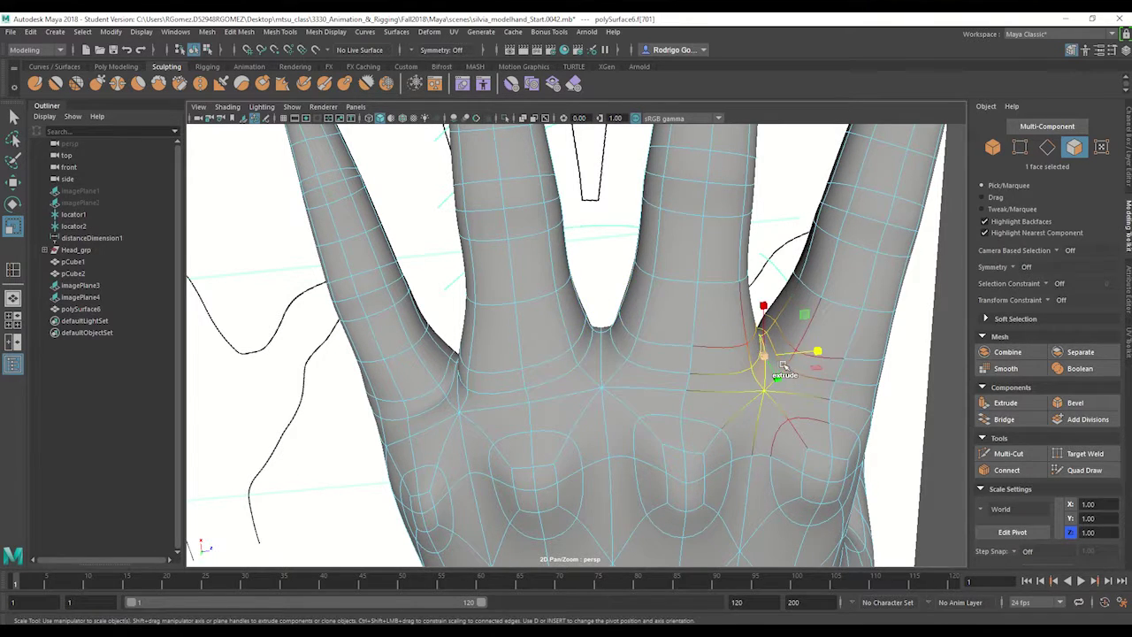
left_click_drag(775, 366, 758, 372, "alt")
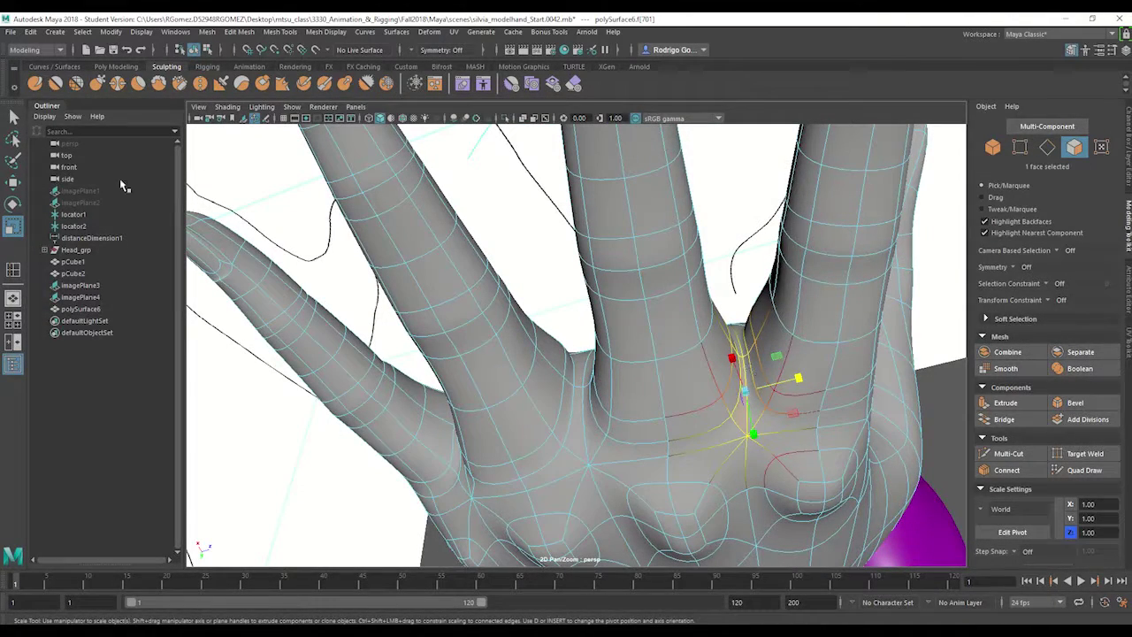
key("q")
left_click(750, 354, "shift")
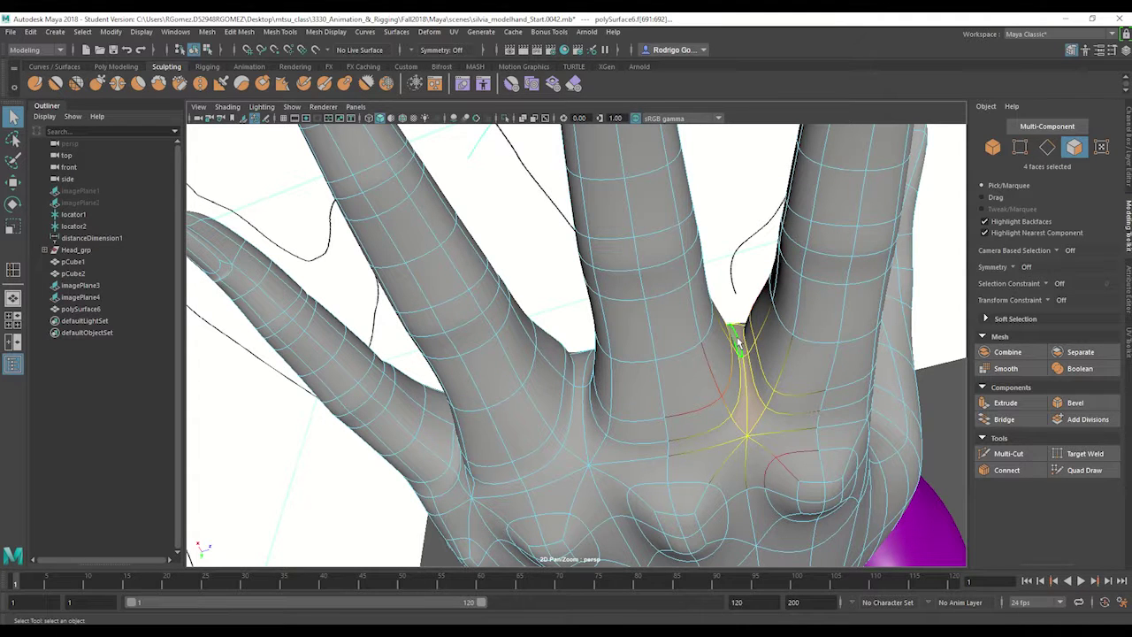
key("r")
left_click_drag(794, 354, 792, 316, "alt")
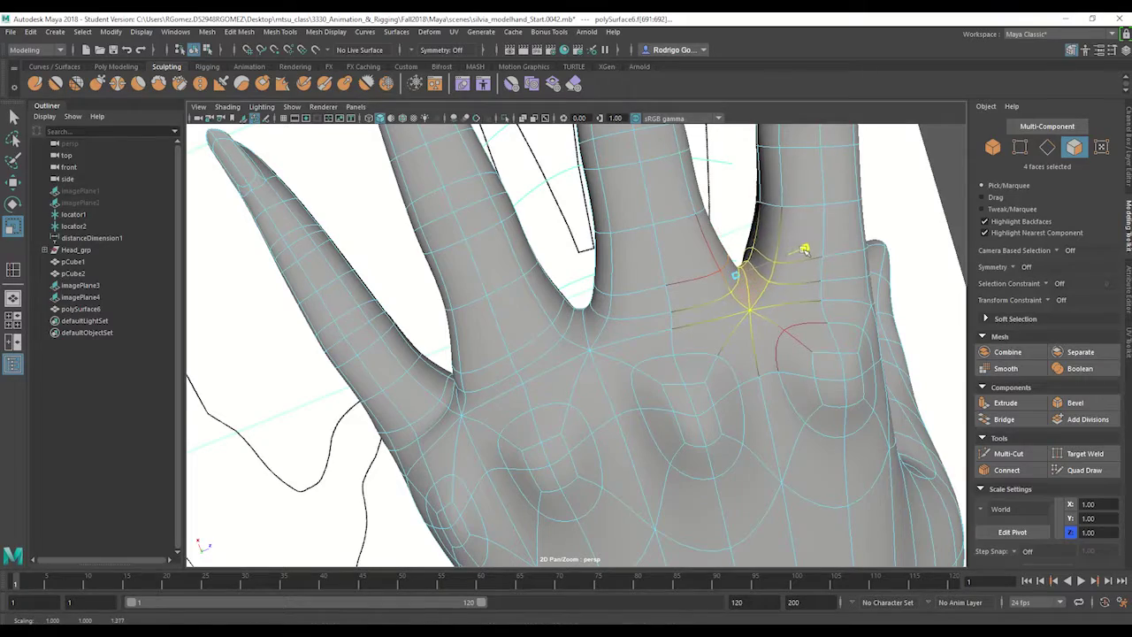
left_click_drag(786, 253, 771, 233, "alt")
Select the four web faces between the ring and little fingers and scale them to widen the gap
left_click_drag(743, 295, 762, 280, "alt")
left_click(497, 361)
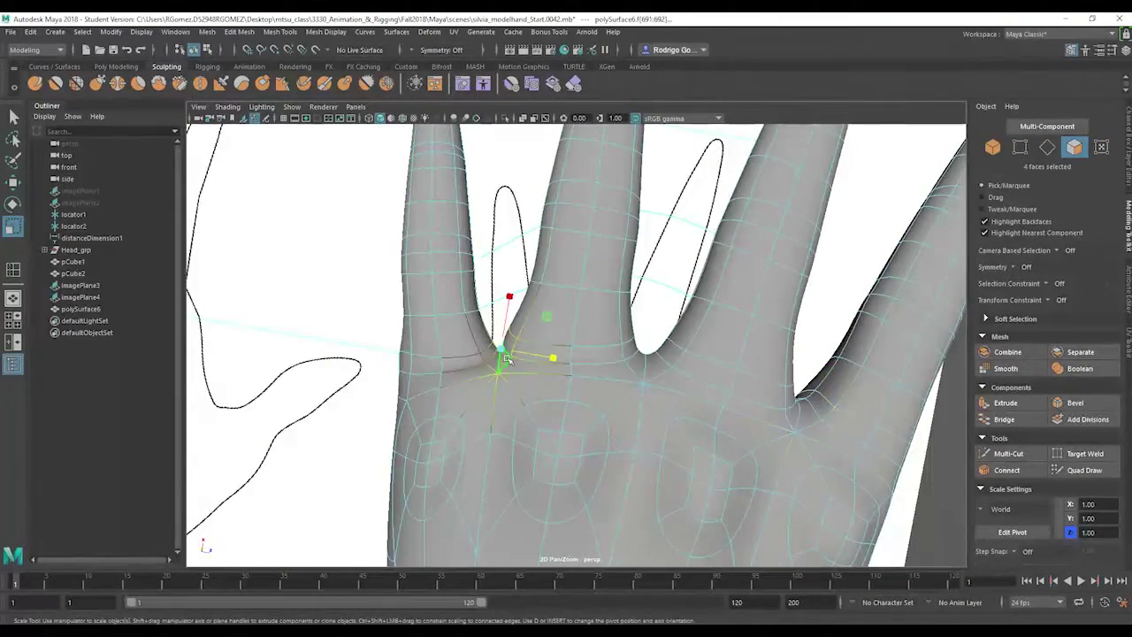
left_click(496, 365, "shift")
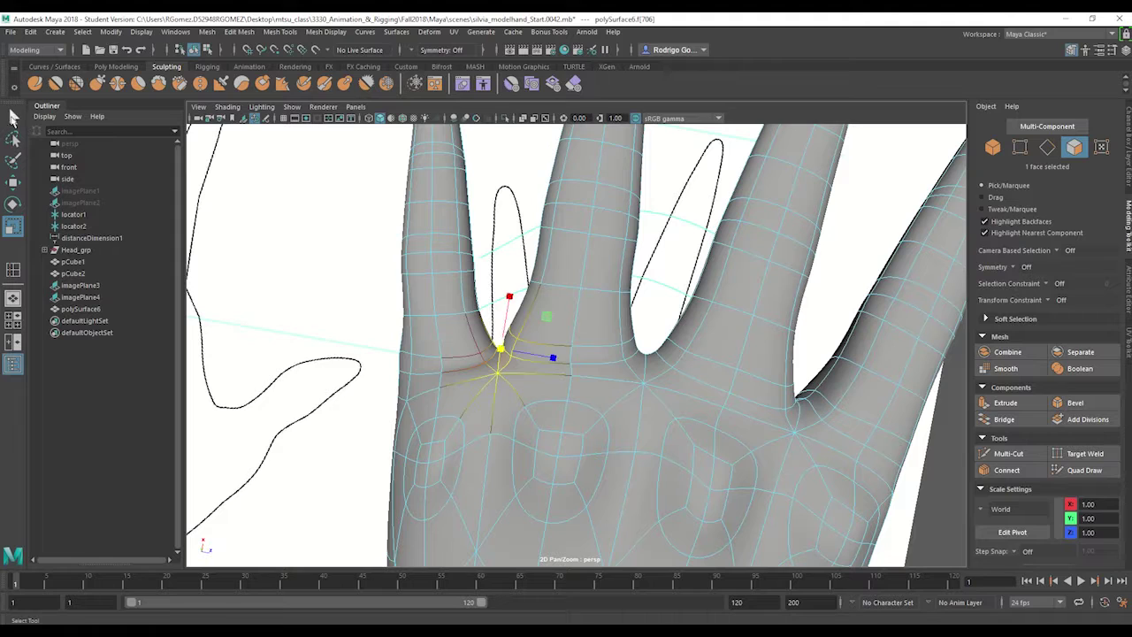
key("q")
left_click_drag(497, 370, 519, 449, "alt")
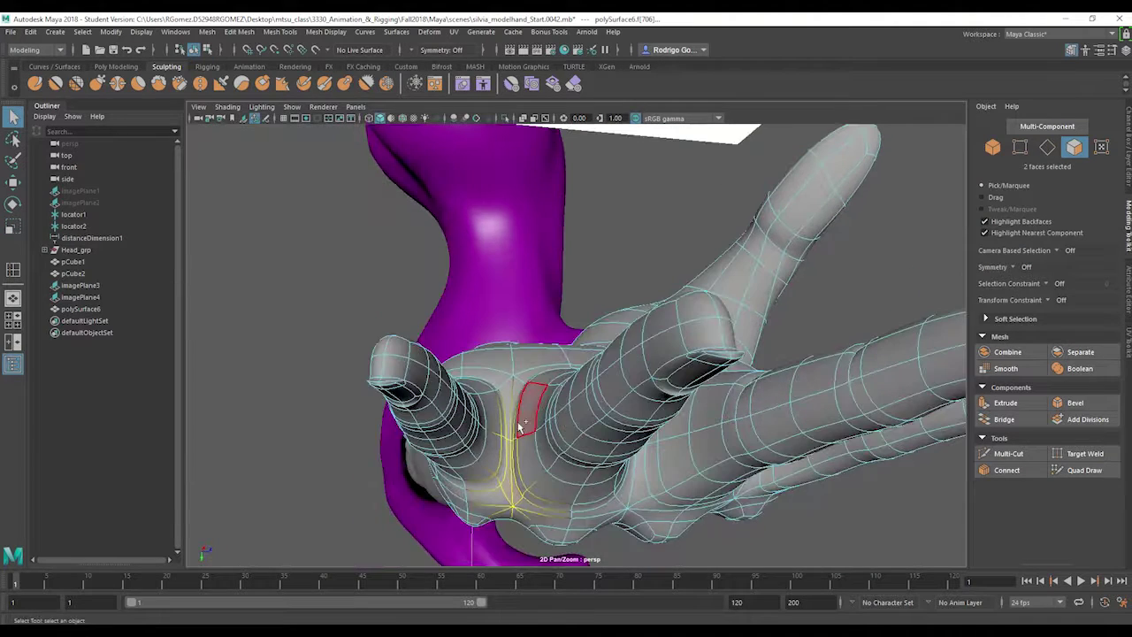
double_click(511, 410)
left_click(518, 401)
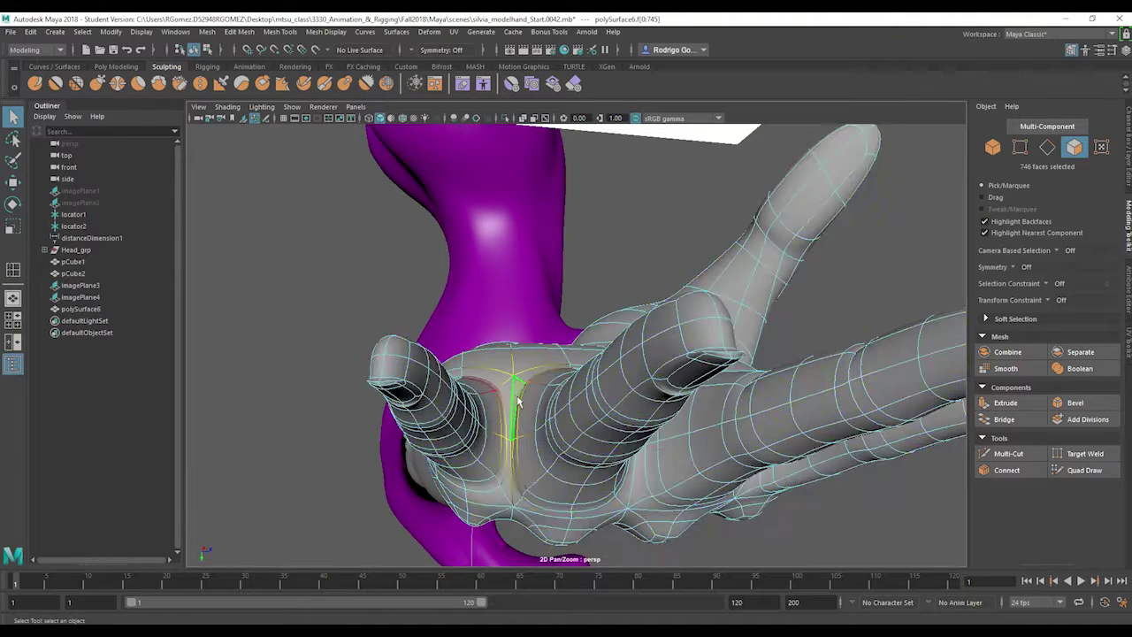
left_click(507, 402, "shift")
left_click(515, 491, "shift")
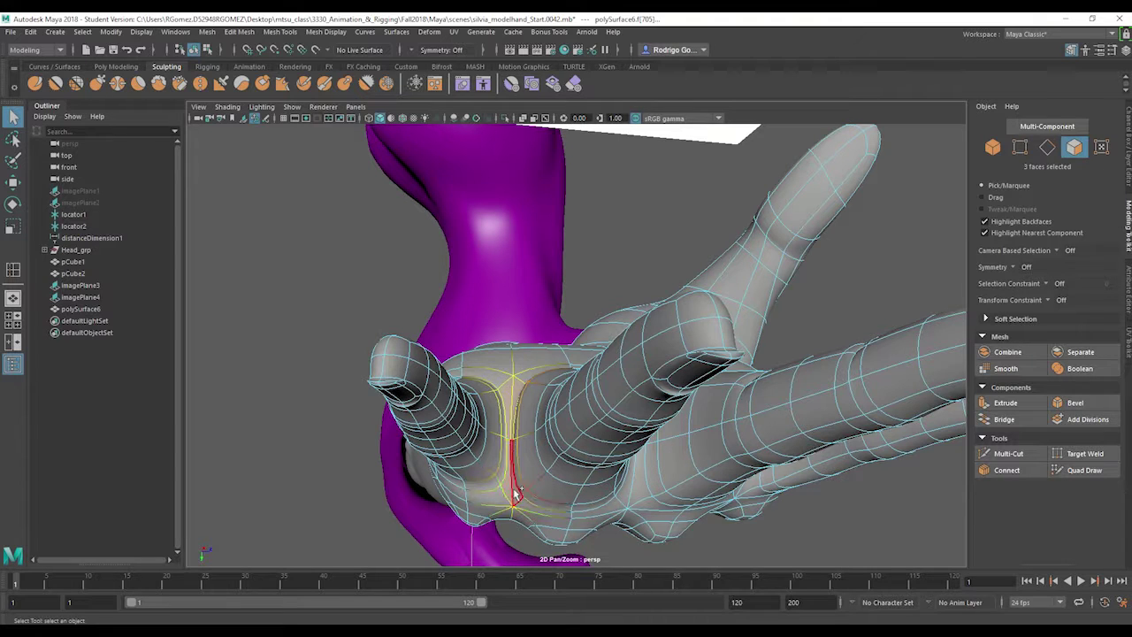
left_click(10, 229)
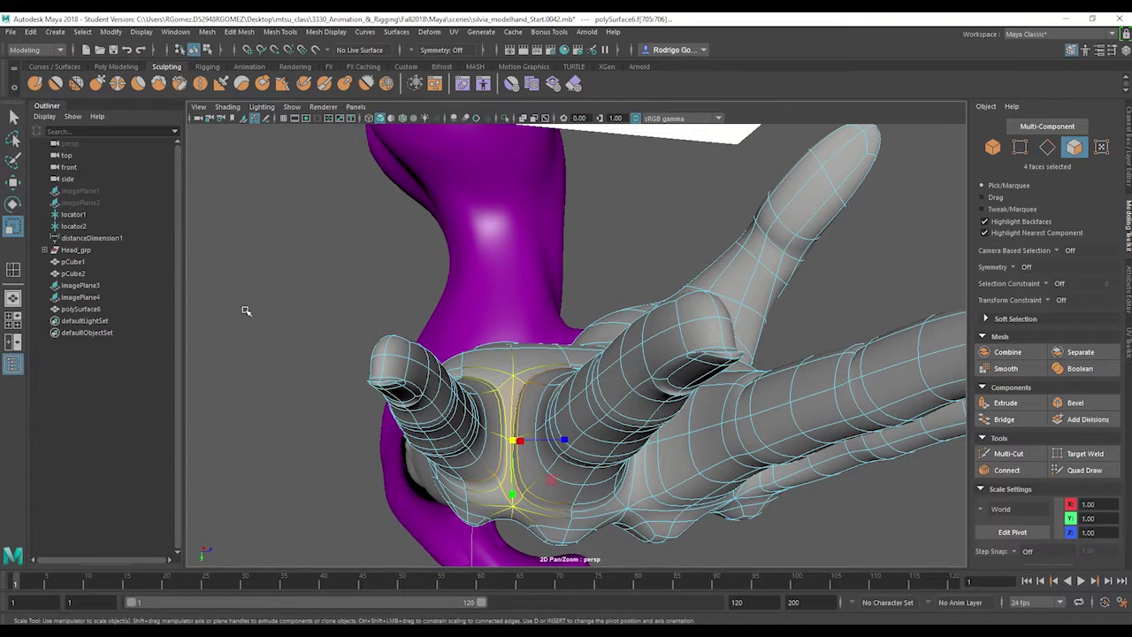
left_click_drag(246, 309, 250, 253, "alt")
left_click_drag(557, 398, 559, 358)
Move the vertex on the ring finger's side of the little finger web in Z to -8.97
right_click_drag(559, 298, 519, 290)
left_click_drag(523, 315, 522, 296, "alt")
scroll(504, 337, "up", 2)
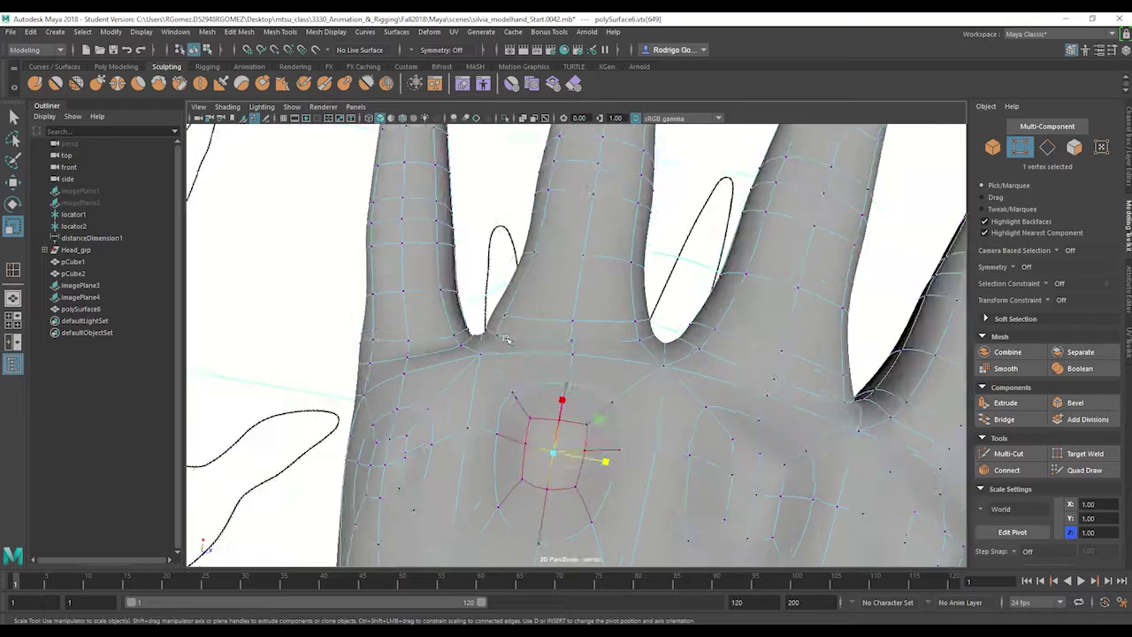
left_click_drag(505, 337, 539, 317, "alt")
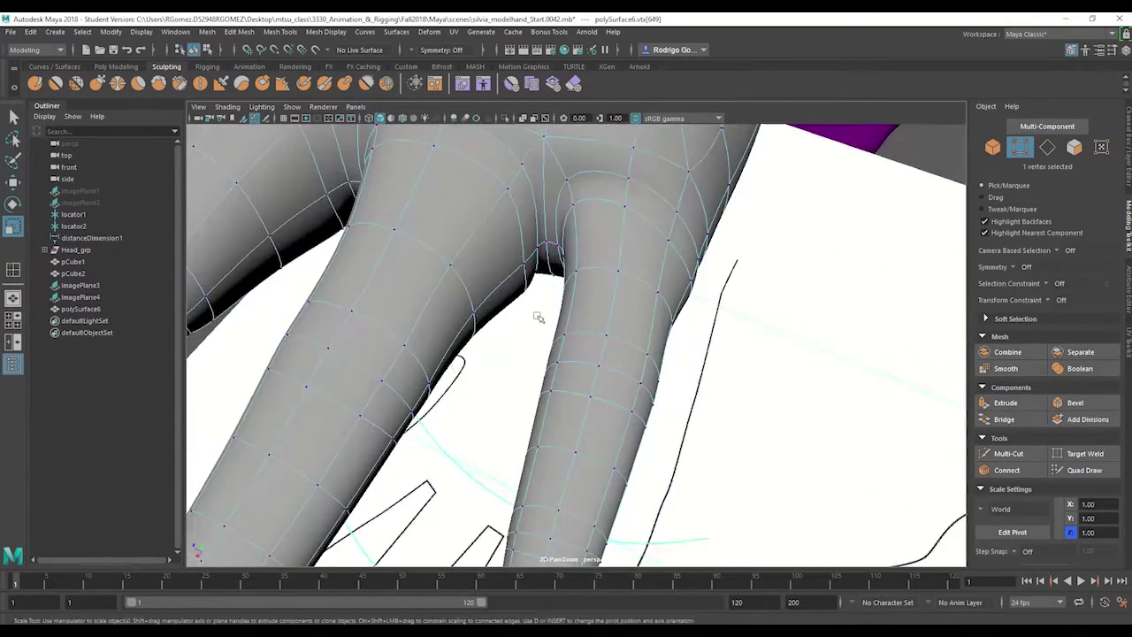
left_click(526, 266)
left_click_drag(528, 265, 551, 289, "alt")
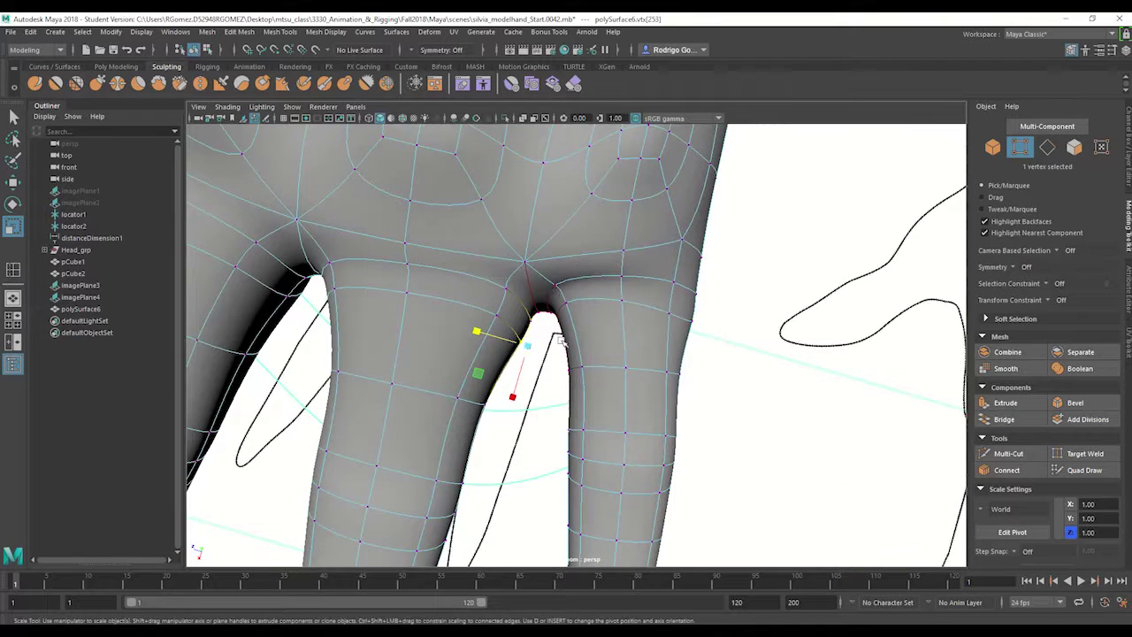
key("w")
left_click_drag(513, 344, 511, 344)
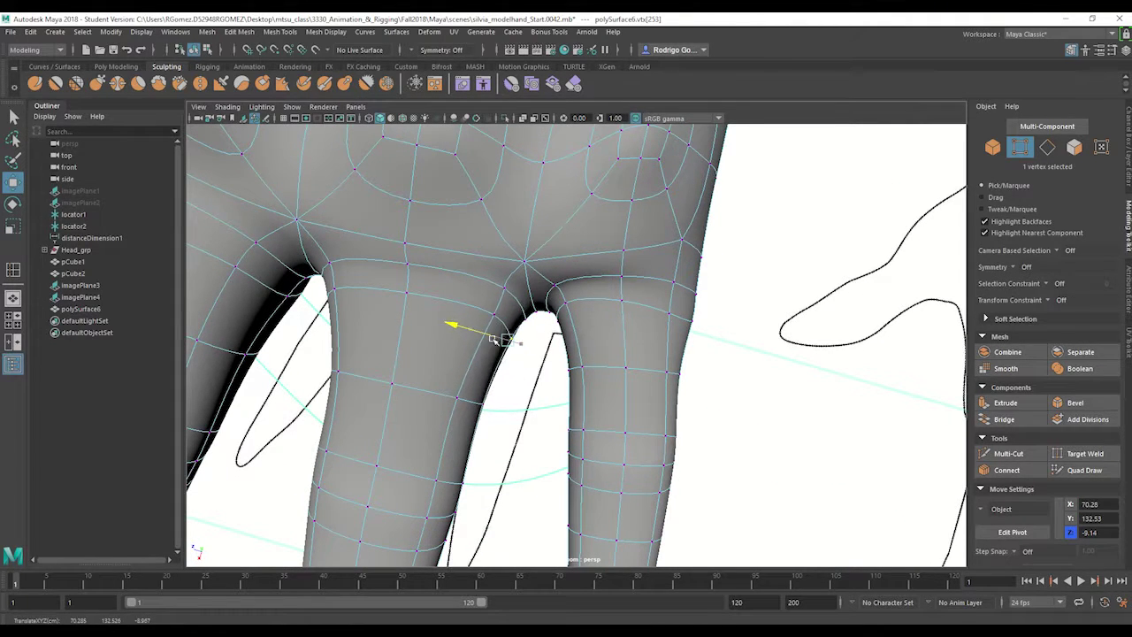
left_click_drag(423, 337, 598, 326, "alt")
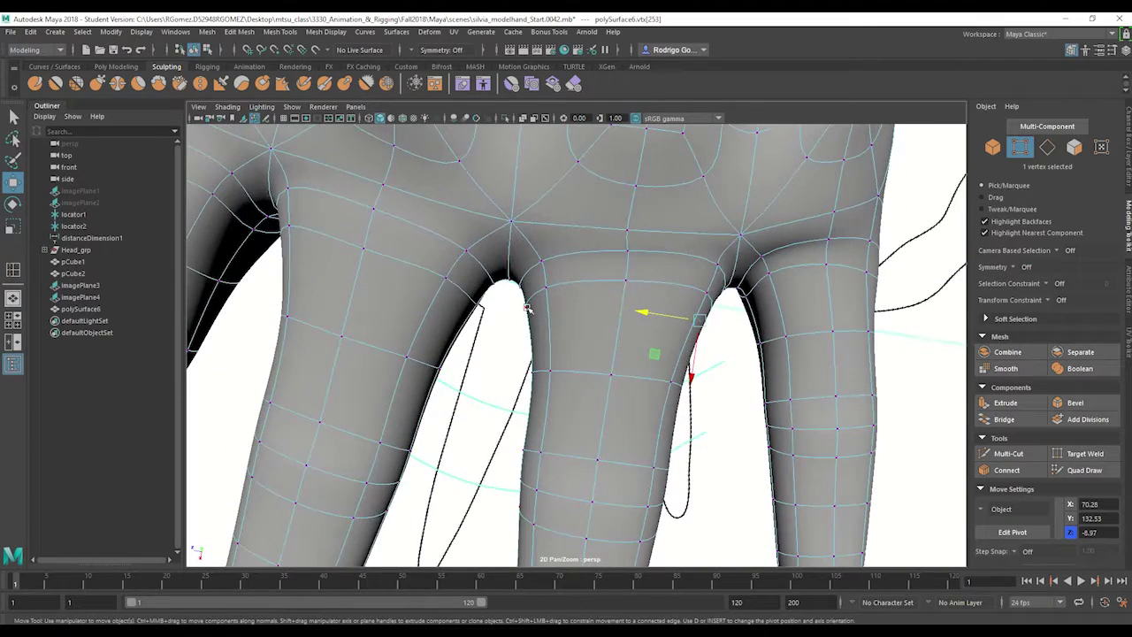
Return to object mode, deselect the hand, and examine the finger webs and knuckles from several angles
middle_click_drag(507, 306, 886, 415, "alt")
right_click_drag(887, 416, 767, 397, "alt")
left_click_drag(767, 398, 637, 372, "alt")
right_click_drag(577, 298, 630, 283)
left_click(345, 332)
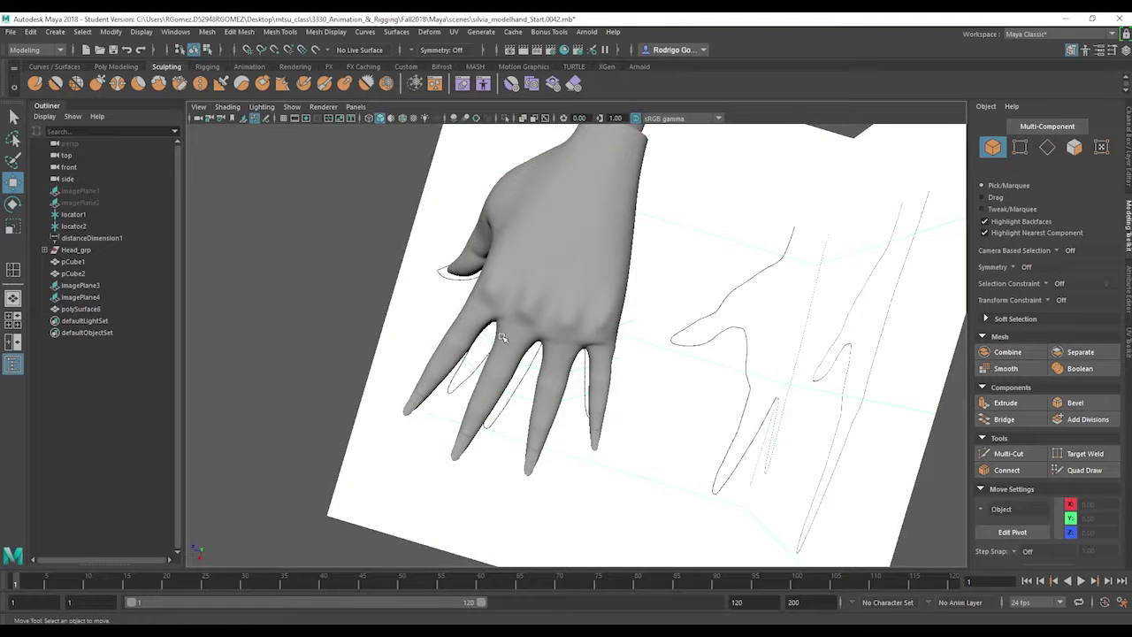
left_click(492, 343)
left_click(339, 289)
left_click_drag(340, 289, 475, 361, "alt")
right_click_drag(475, 361, 346, 334, "alt")
left_click_drag(346, 334, 662, 369, "alt")
Select the four vertices on the wrist side of the knuckles, adjust their height in Y, and return to object mode
scroll(650, 361, "up", 8)
left_click(577, 371)
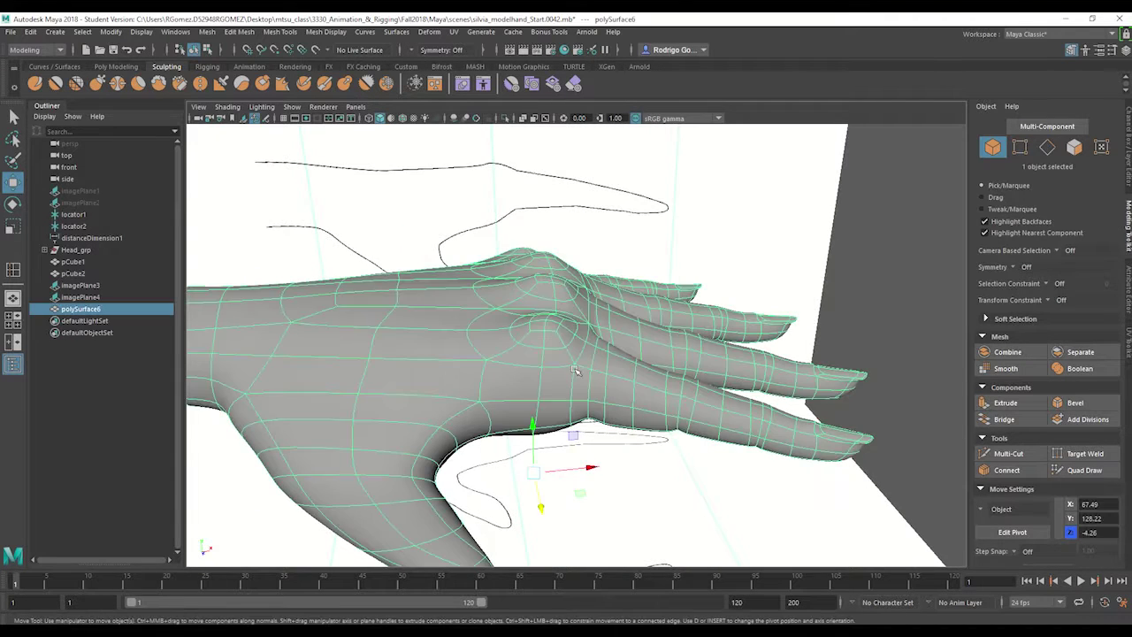
left_click_drag(576, 372, 522, 327, "alt")
right_click_drag(519, 299, 520, 325)
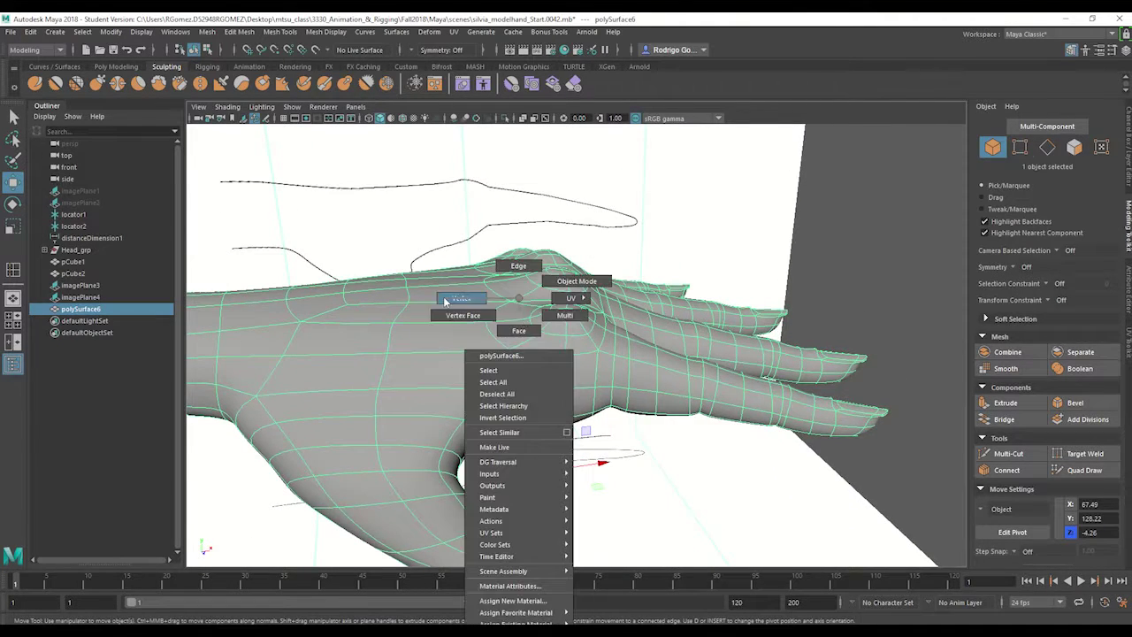
right_click_drag(446, 302, 446, 302)
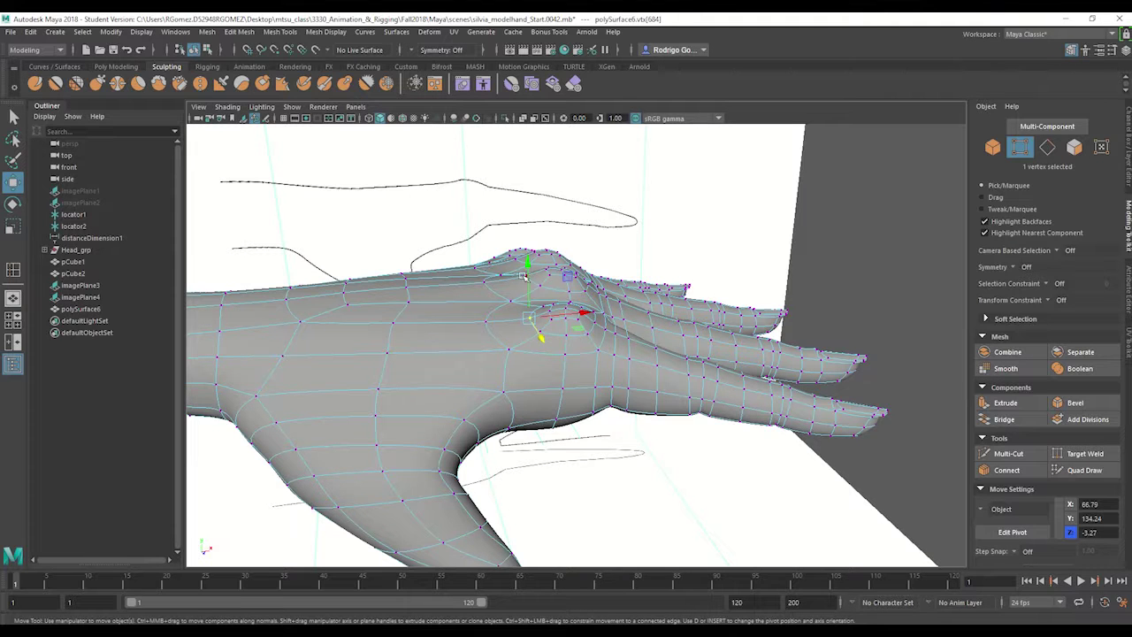
left_click_drag(522, 276, 510, 209, "alt")
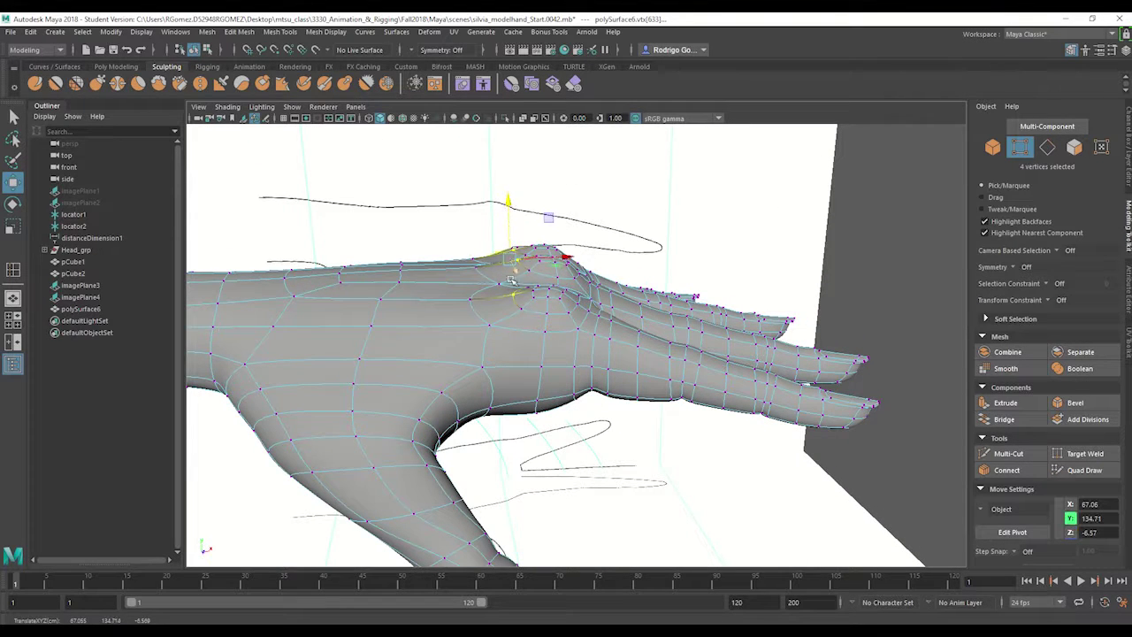
right_click_drag(518, 299, 568, 282)
left_click(715, 211)
Select the hand mesh and even out the surface around the knuckles with the Relax tool
left_click_drag(624, 315, 472, 314, "alt")
left_click(472, 314)
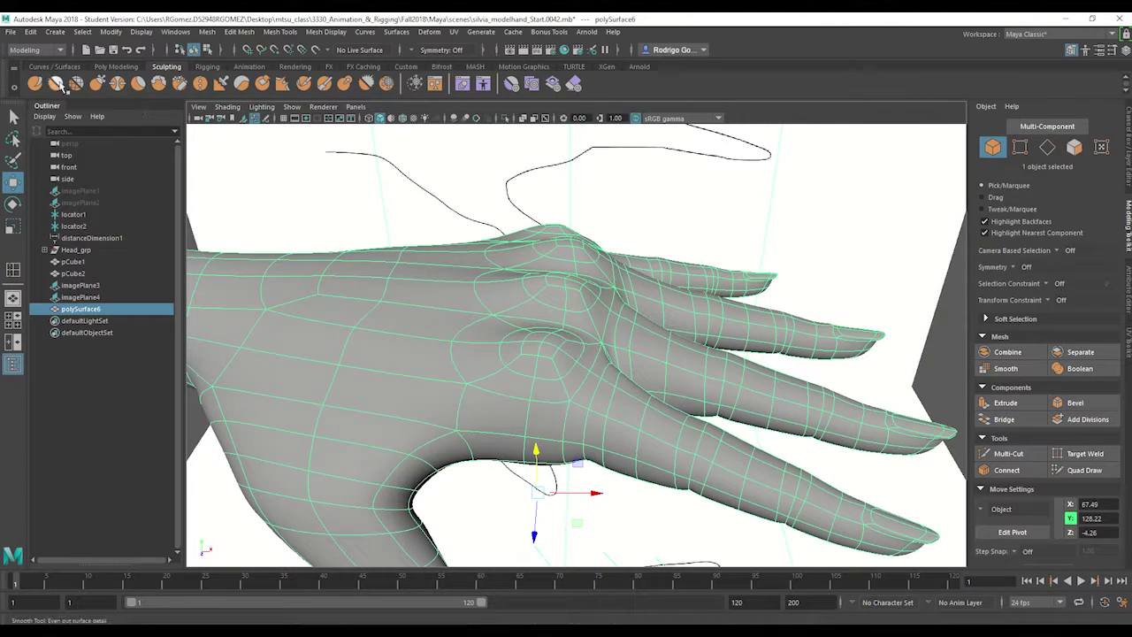
left_click(76, 85)
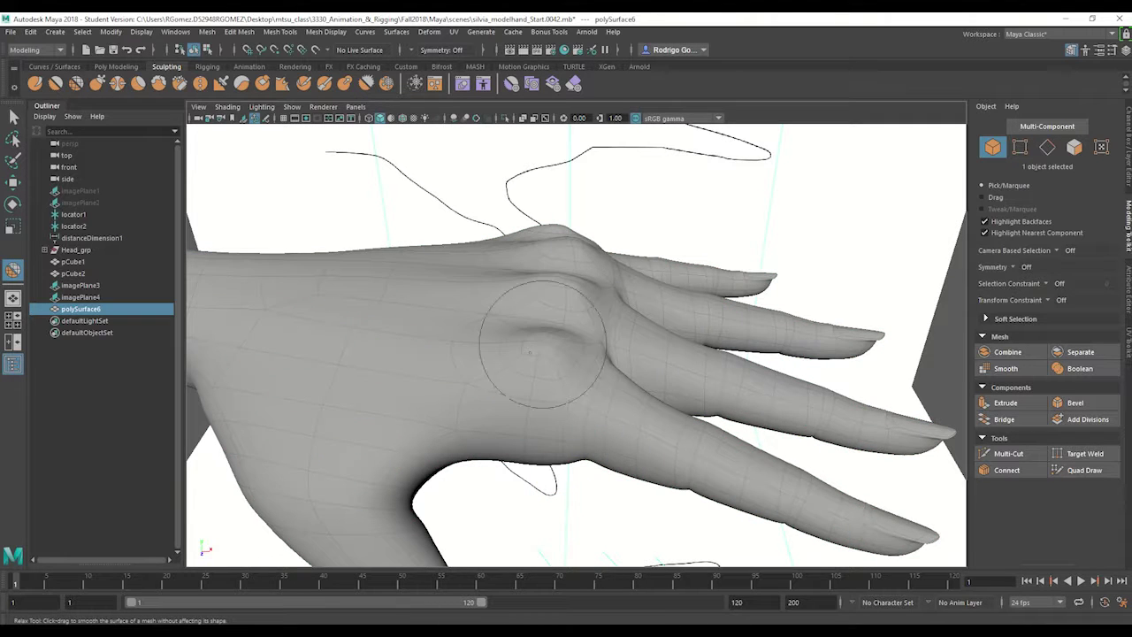
left_click_drag(543, 328, 543, 349, "alt")
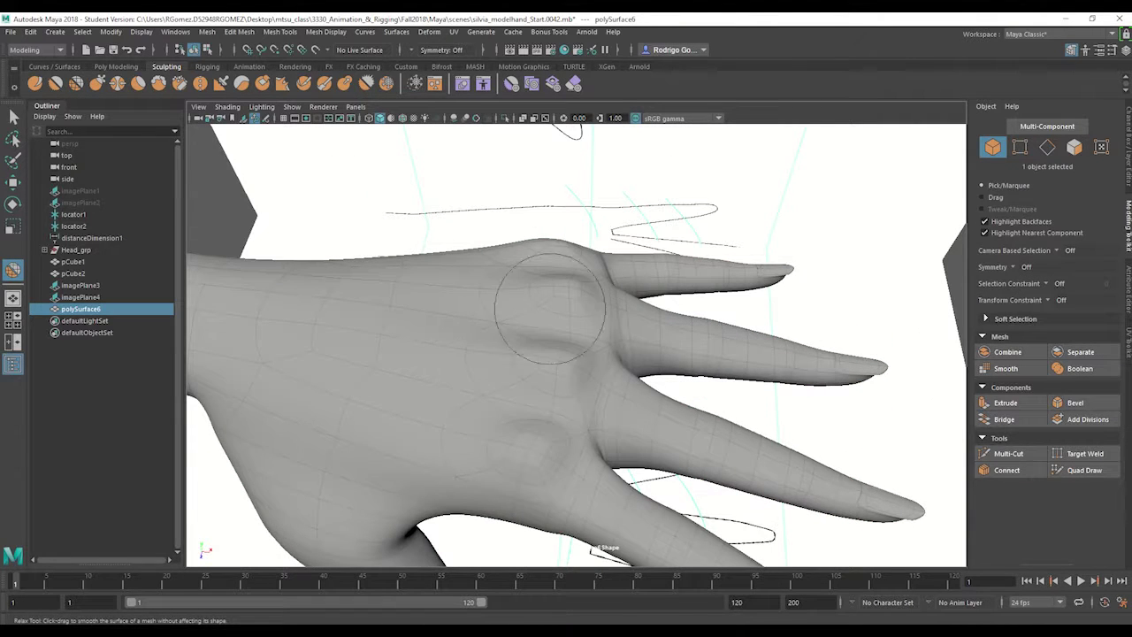
left_click_drag(560, 285, 529, 313, "alt")
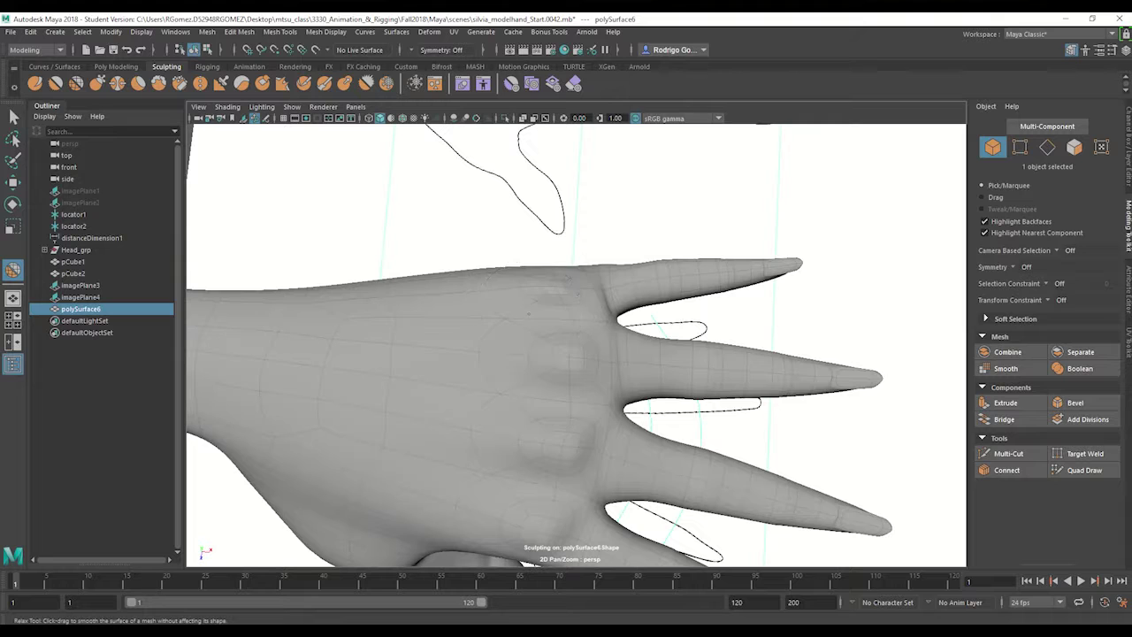
Smooth the creases on and between the knuckles with the Smooth tool at brush size 0.888
double_click(56, 83)
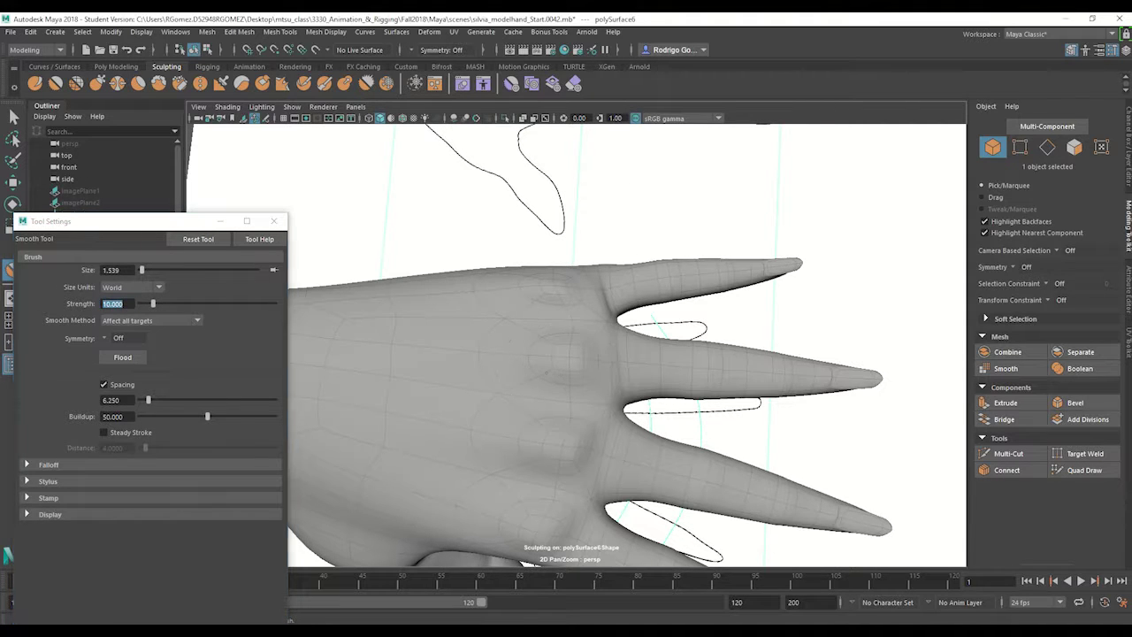
key("b")
mouse_move(567, 365)
left_mouse_down()
mouse_move(551, 370)
mouse_move(600, 338)
mouse_move(619, 349)
mouse_move(585, 334)
left_mouse_up()
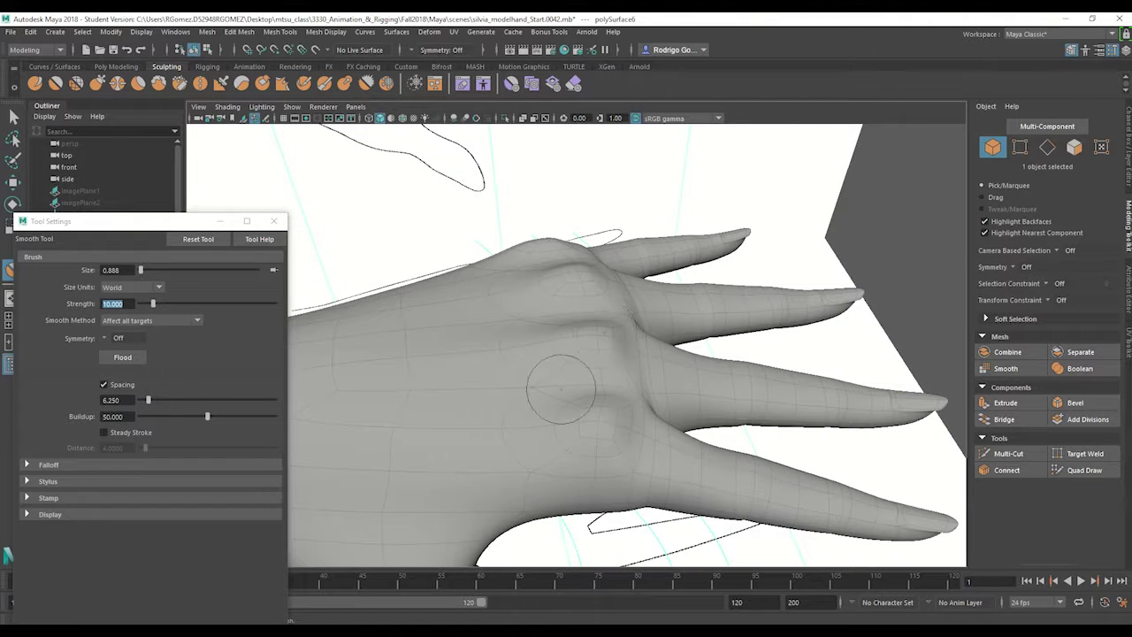
mouse_move(601, 421)
left_mouse_down()
mouse_move(623, 403)
mouse_move(584, 342)
mouse_move(559, 270)
mouse_move(620, 357)
mouse_move(588, 364)
mouse_move(606, 374)
mouse_move(655, 260)
mouse_move(637, 301)
mouse_move(662, 267)
left_mouse_up()
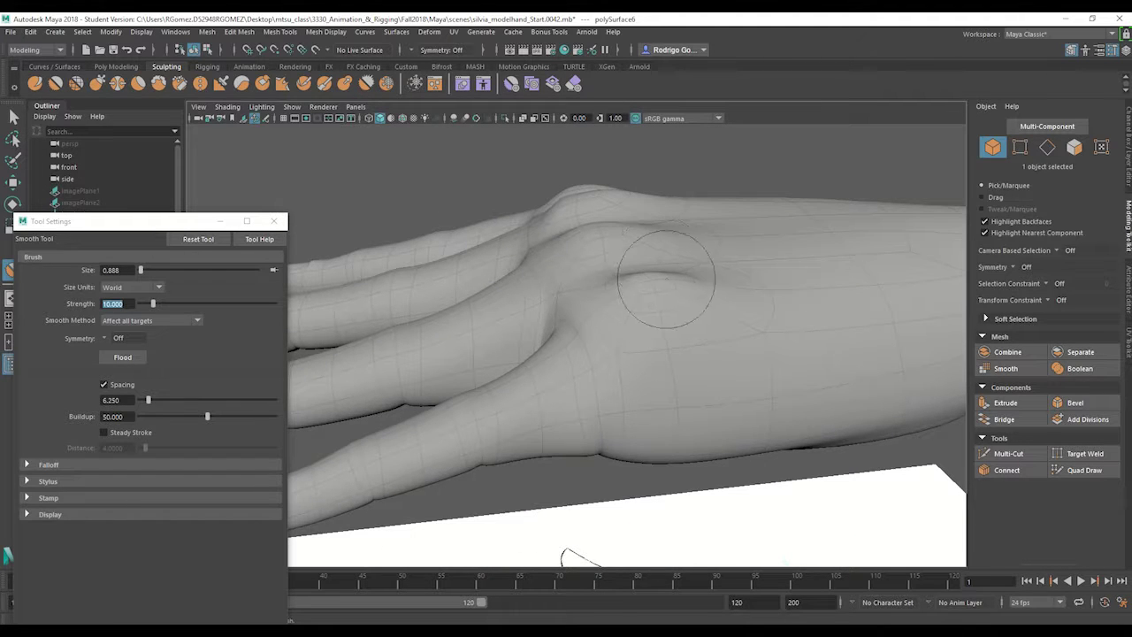
left_click_drag(610, 261, 672, 282, "alt")
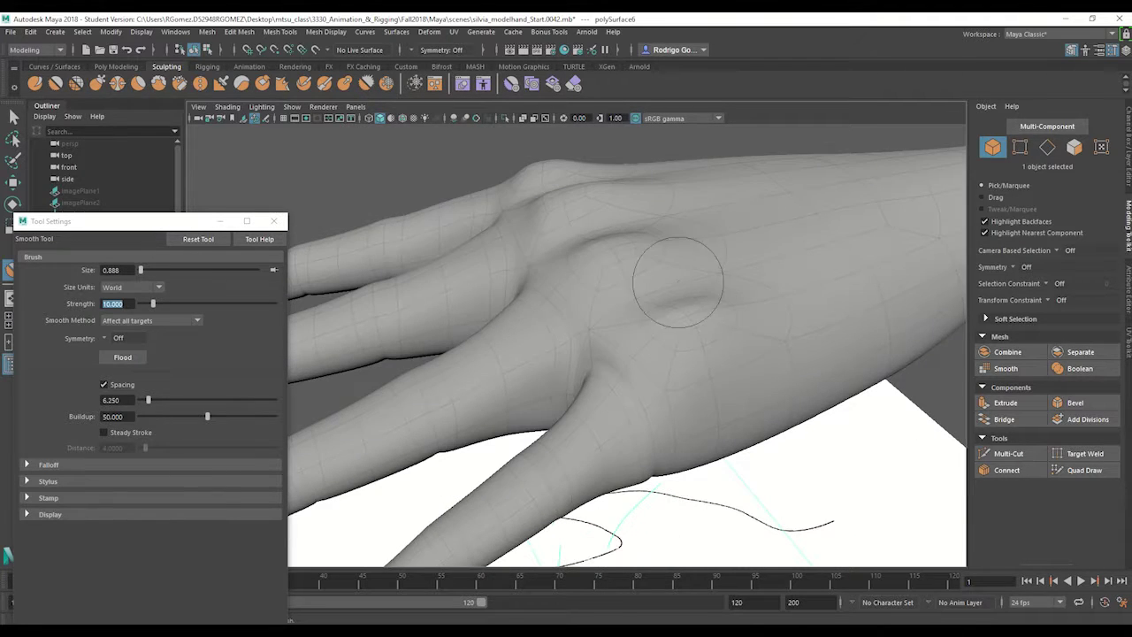
left_click_drag(607, 269, 627, 237, "alt")
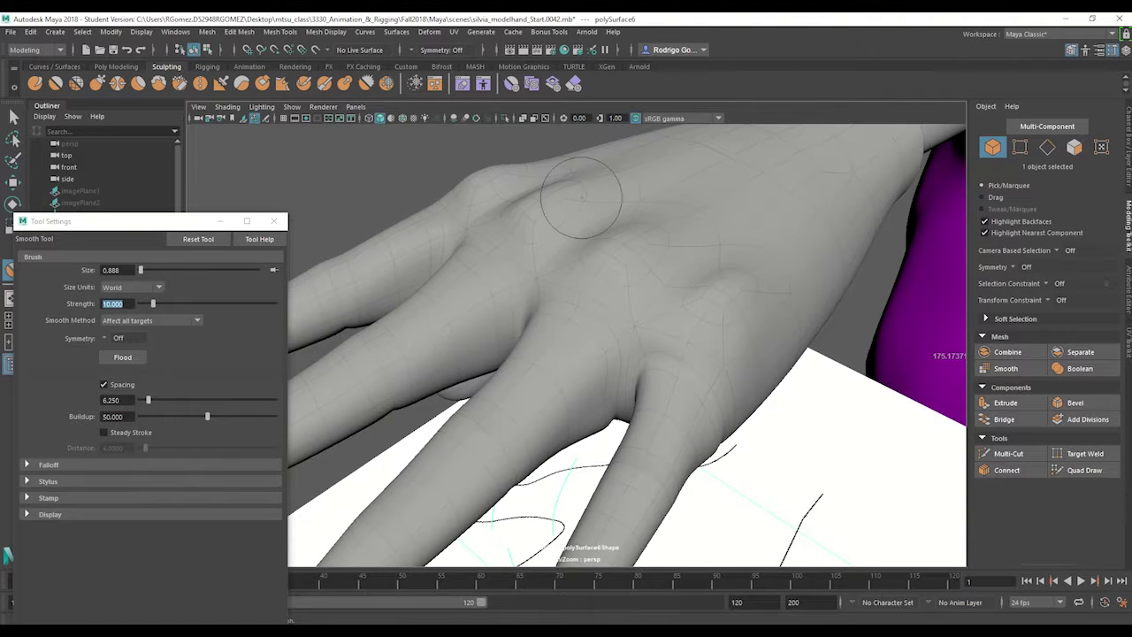
Enlarge the Smooth tool's brush to 2.696 and smooth the back and thumb side of the hand
left_click_drag(581, 198, 502, 270, "alt")
mouse_move(404, 298)
left_mouse_down("alt")
mouse_move(530, 298)
mouse_move(566, 341)
mouse_move(537, 354)
mouse_move(549, 336)
mouse_move(522, 403)
left_mouse_up("alt")
scroll(596, 375, "down", 5)
key("b")
left_click_drag(466, 361, 544, 333, "alt")
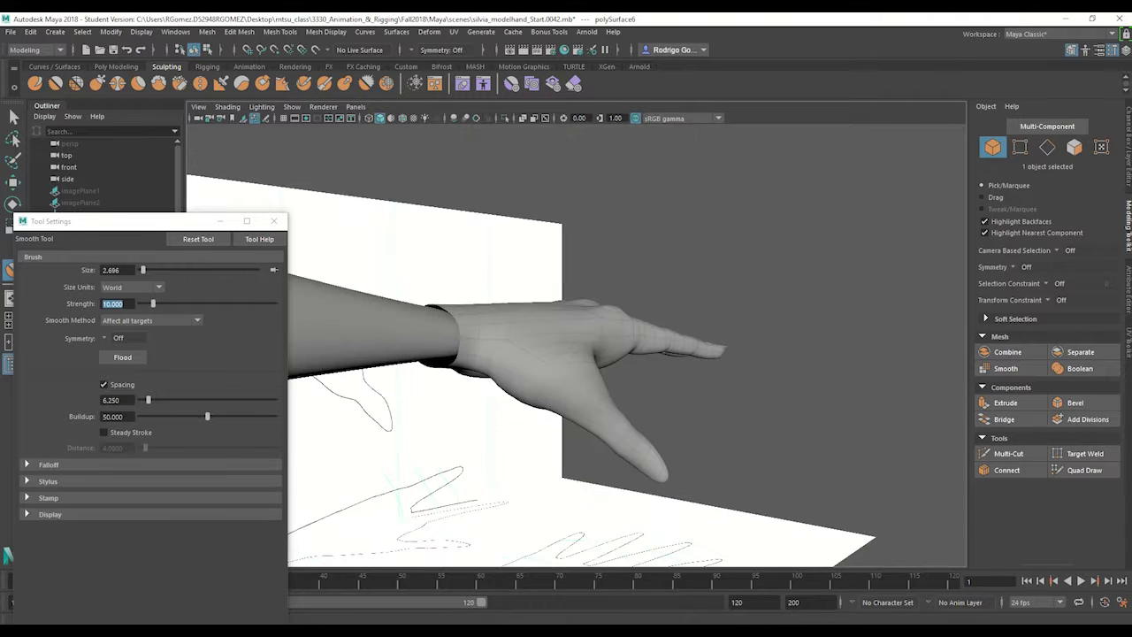
left_click_drag(528, 383, 566, 341, "alt")
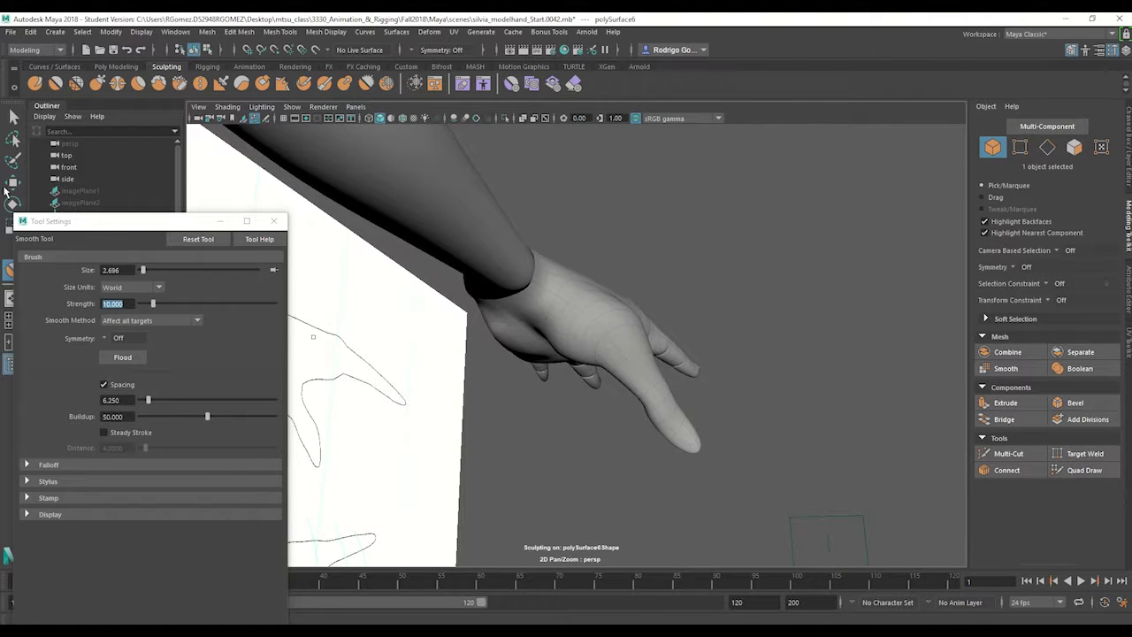
Relax the surface of the thumb base and the back of the hand with the Relax tool
left_click(77, 83)
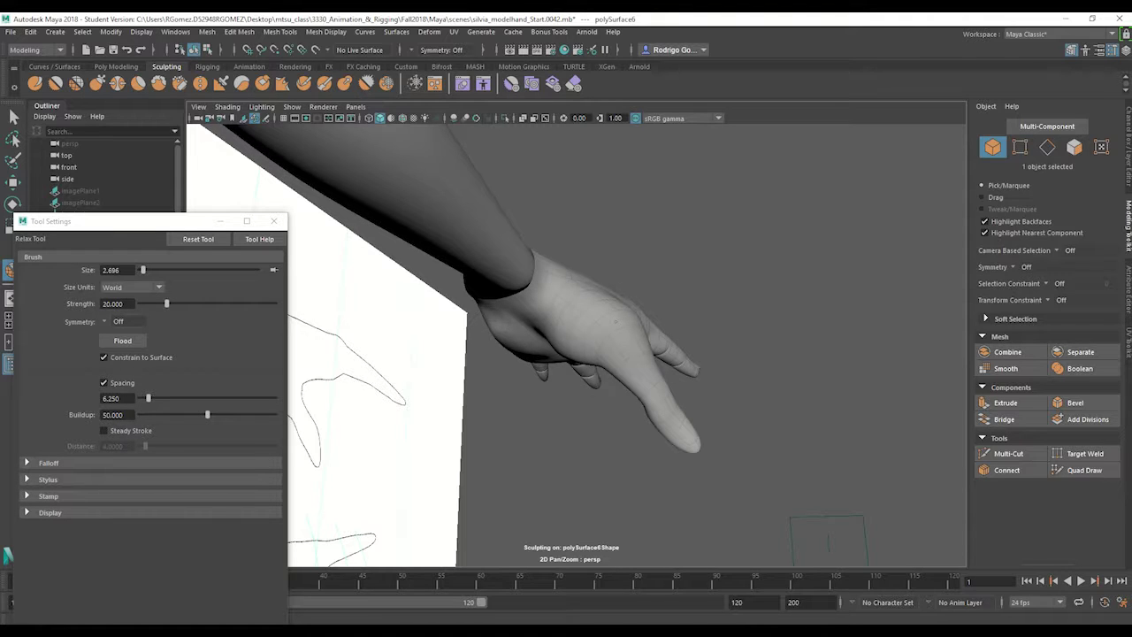
left_click_drag(601, 336, 627, 315, "alt")
right_click_drag(627, 316, 743, 310, "alt")
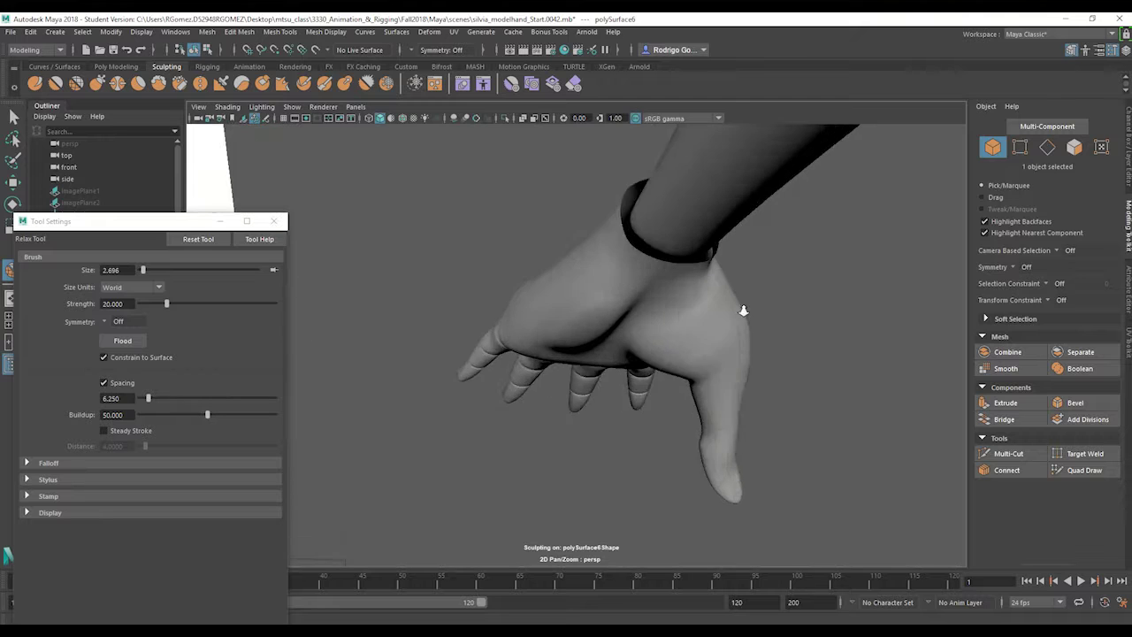
middle_click_drag(742, 310, 652, 341, "alt")
mouse_move(651, 341)
left_mouse_down("alt")
mouse_move(666, 324)
mouse_move(525, 336)
mouse_move(496, 412)
mouse_move(655, 409)
mouse_move(589, 419)
left_mouse_up("alt")
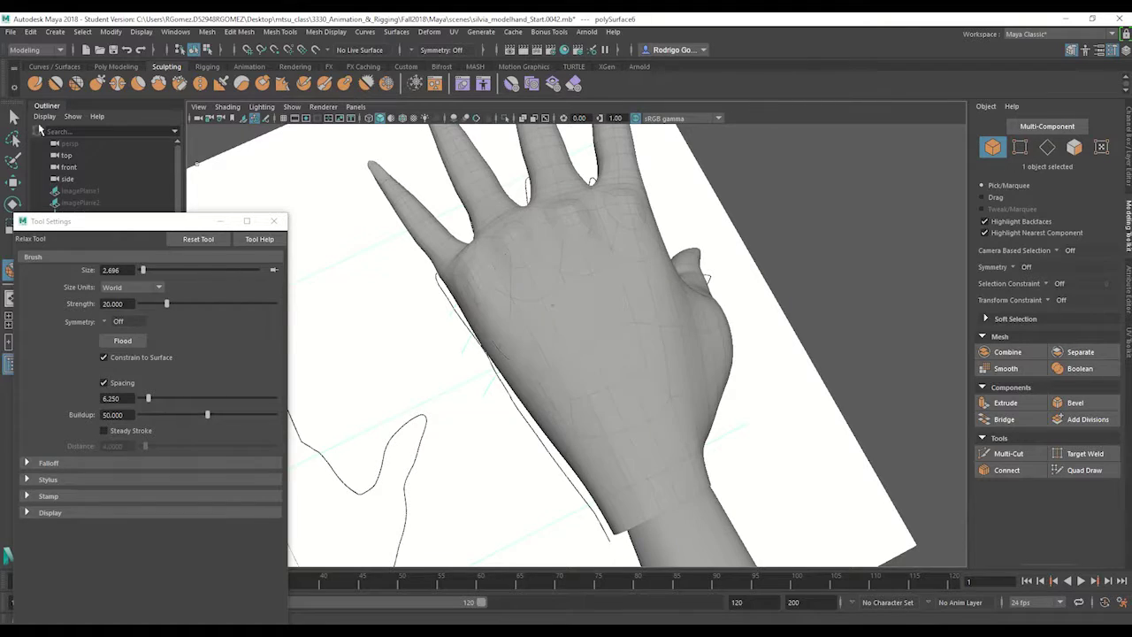
Leave sculpting and insert an edge loop around the hand just beyond the wrist opening
left_click(13, 116)
left_click_drag(495, 337, 789, 305, "alt")
left_click_drag(626, 304, 699, 305, "alt")
left_click(921, 221)
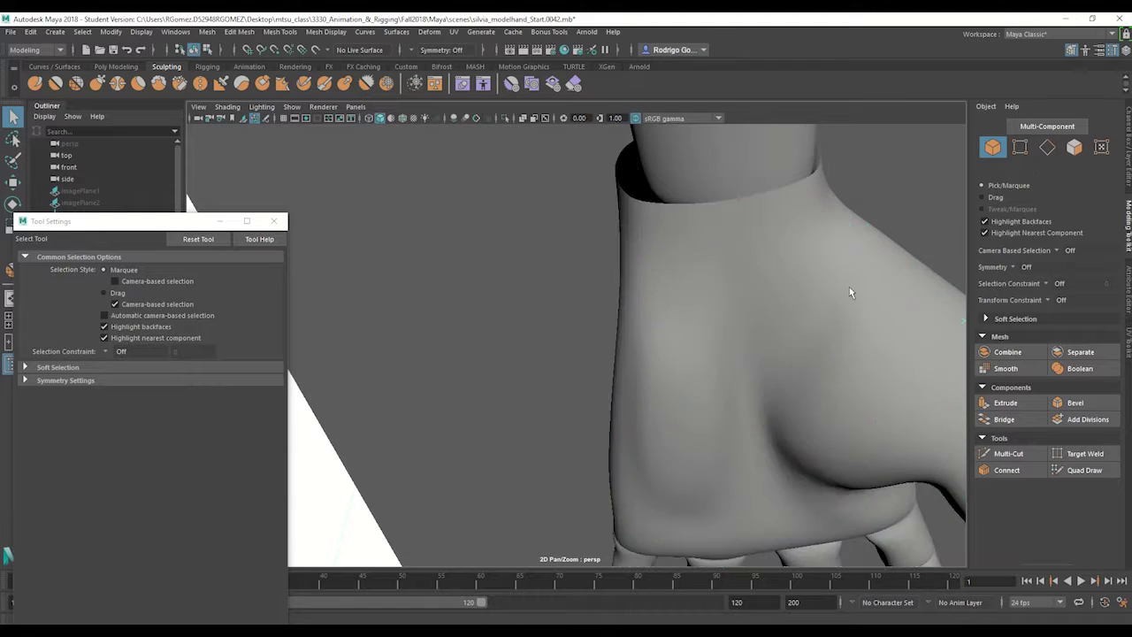
left_click_drag(849, 292, 591, 324, "alt")
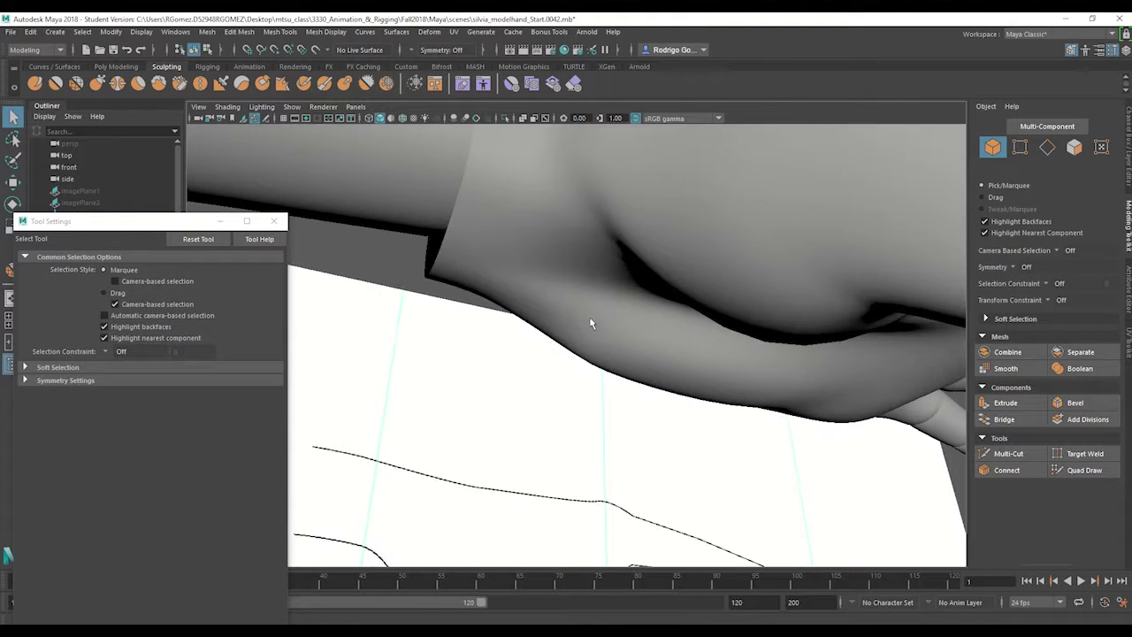
left_click_drag(590, 289, 655, 294, "alt")
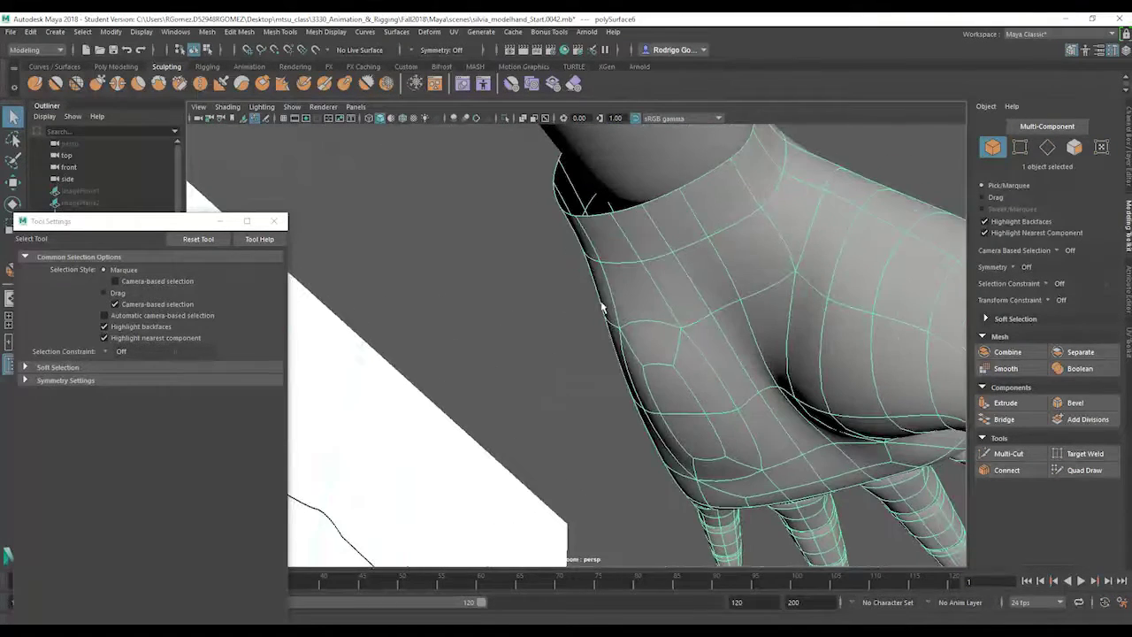
left_click(240, 32)
mouse_move(279, 33)
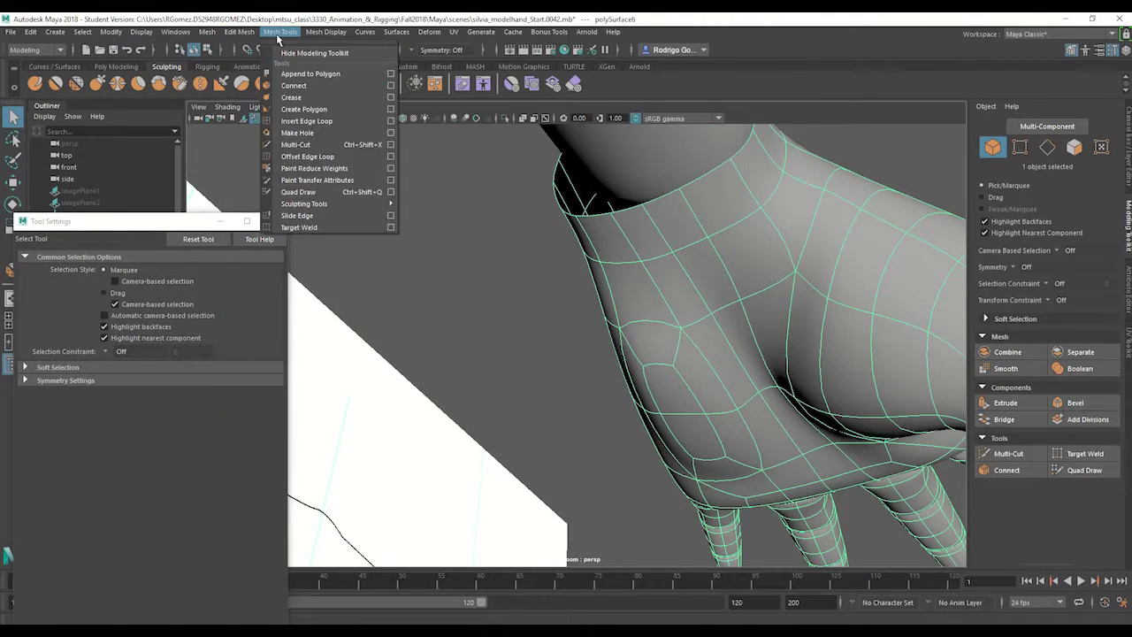
left_click(293, 121)
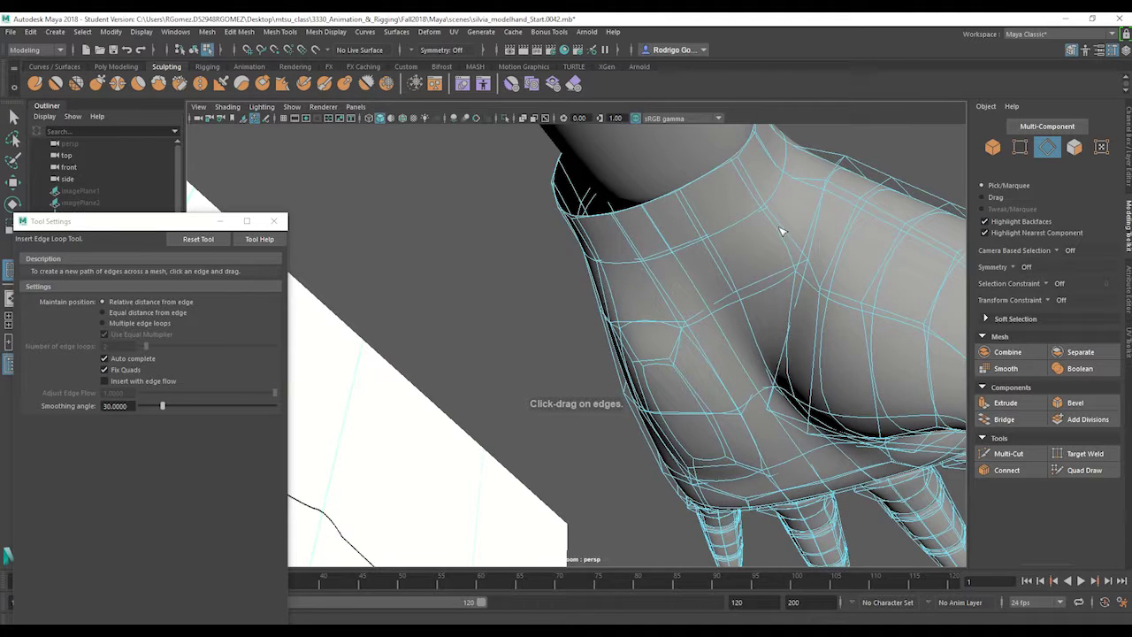
left_click_drag(782, 232, 775, 246)
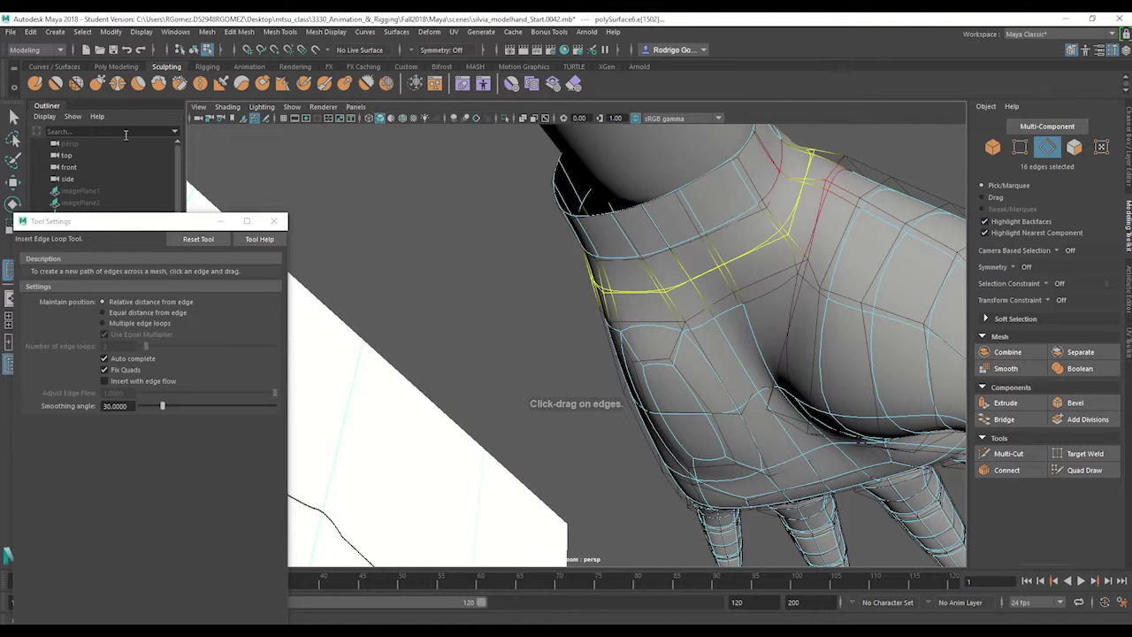
Move two vertices of the new wrist loop, on the little finger side, in X to 58.89 and 58.87
left_click(11, 117)
right_click_drag(581, 264, 627, 247)
left_click_drag(632, 312, 549, 288, "alt")
left_click(556, 319)
left_click(549, 287)
right_click(501, 268)
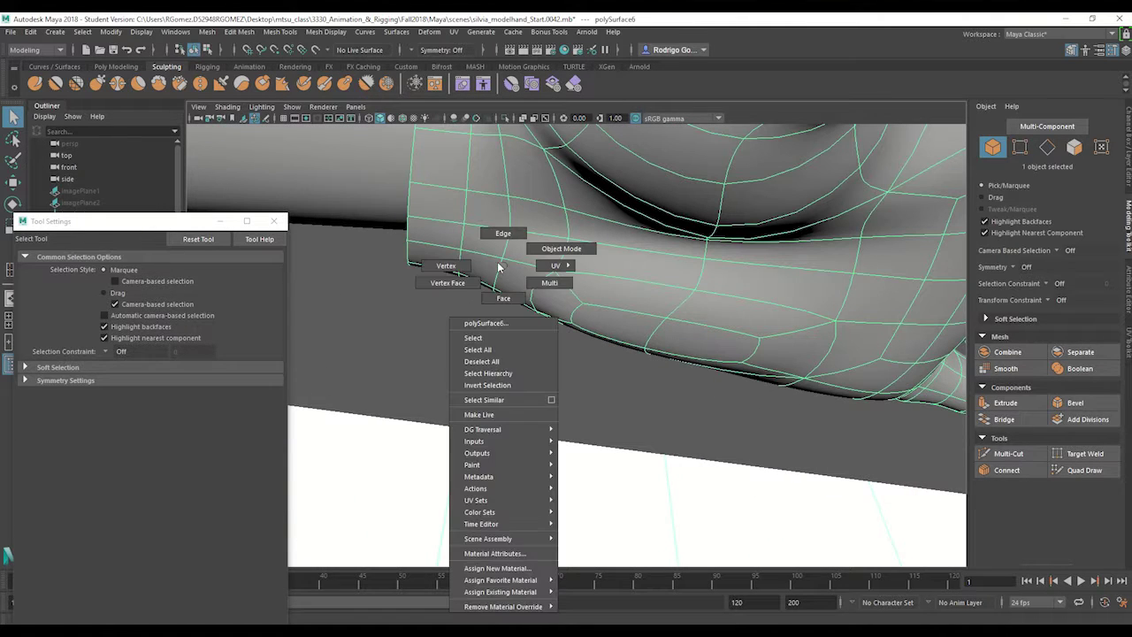
left_click(451, 266)
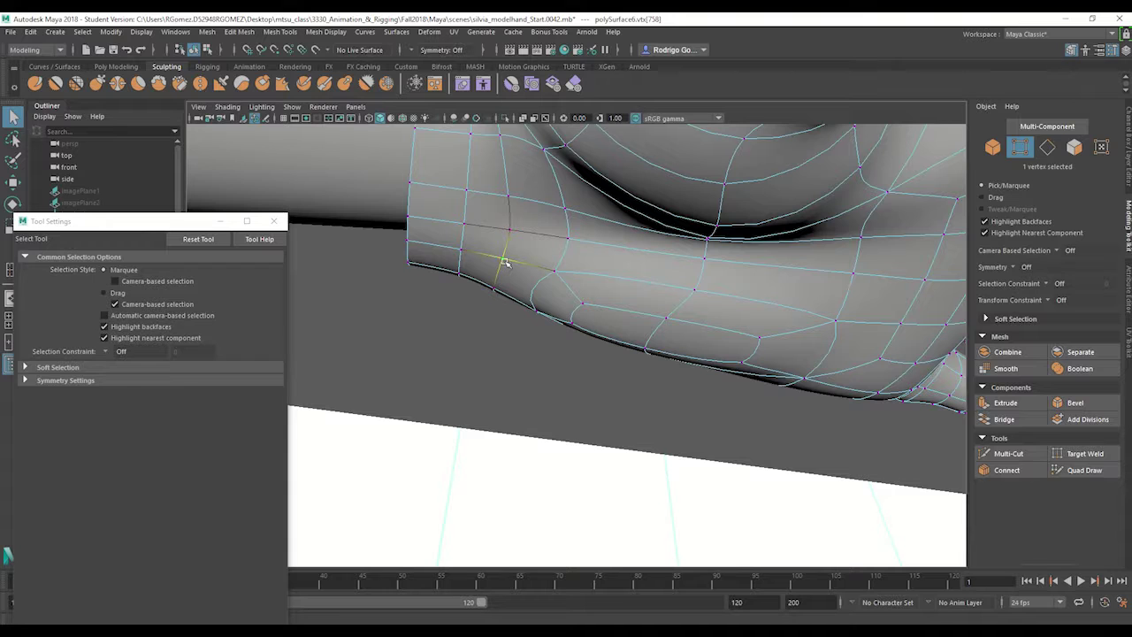
key("w")
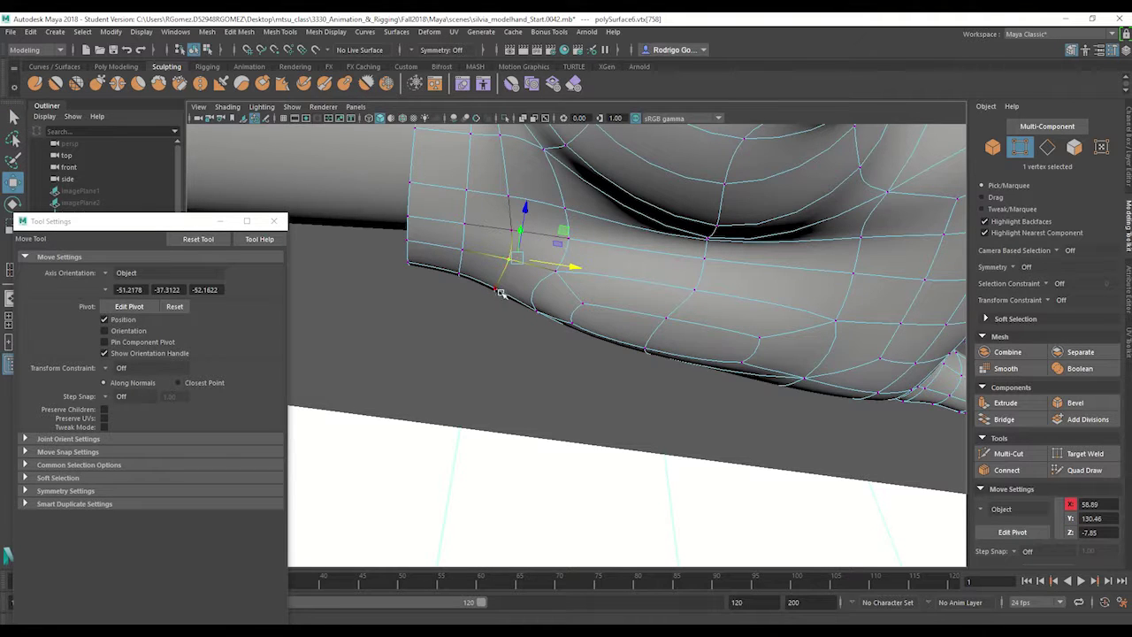
left_click(501, 293)
left_click_drag(501, 293, 504, 318, "alt")
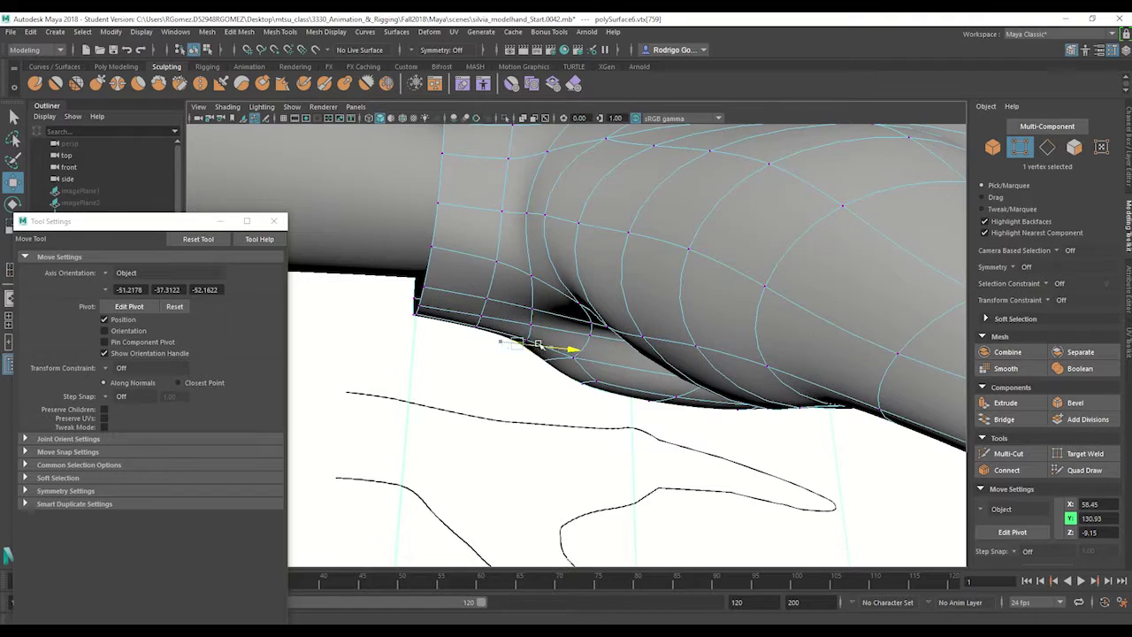
left_click_drag(538, 343, 541, 345)
Raise the palm-side vertex of the wrist loop near the little finger edge in Y, return to object mode and deselect
left_click_drag(541, 346, 742, 355, "alt")
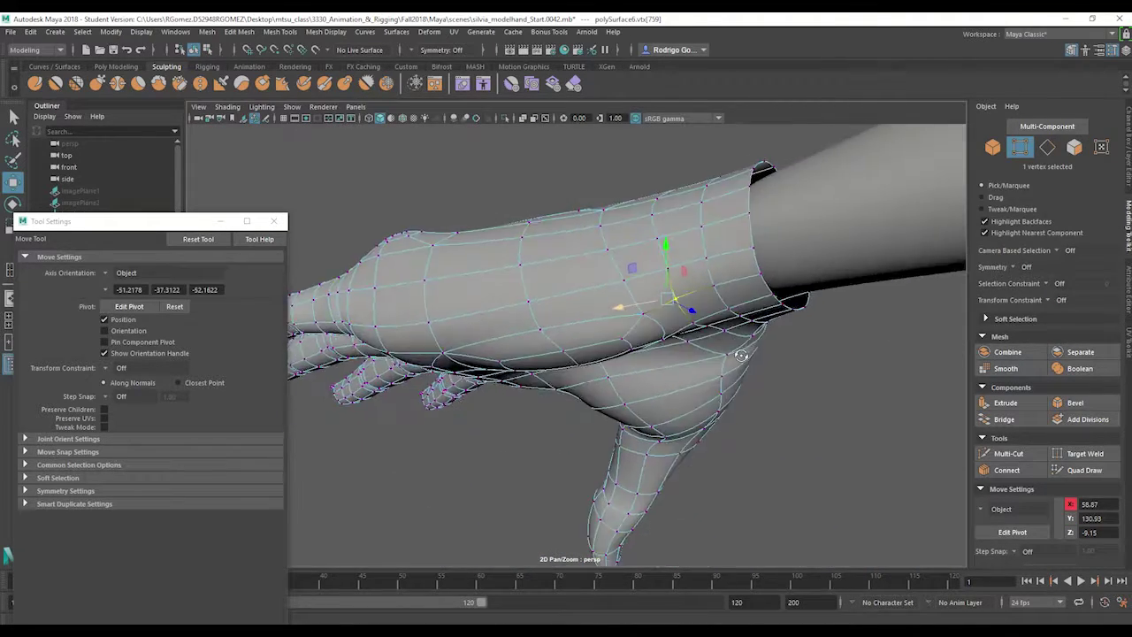
right_click_drag(741, 355, 871, 333, "alt")
left_click(725, 316)
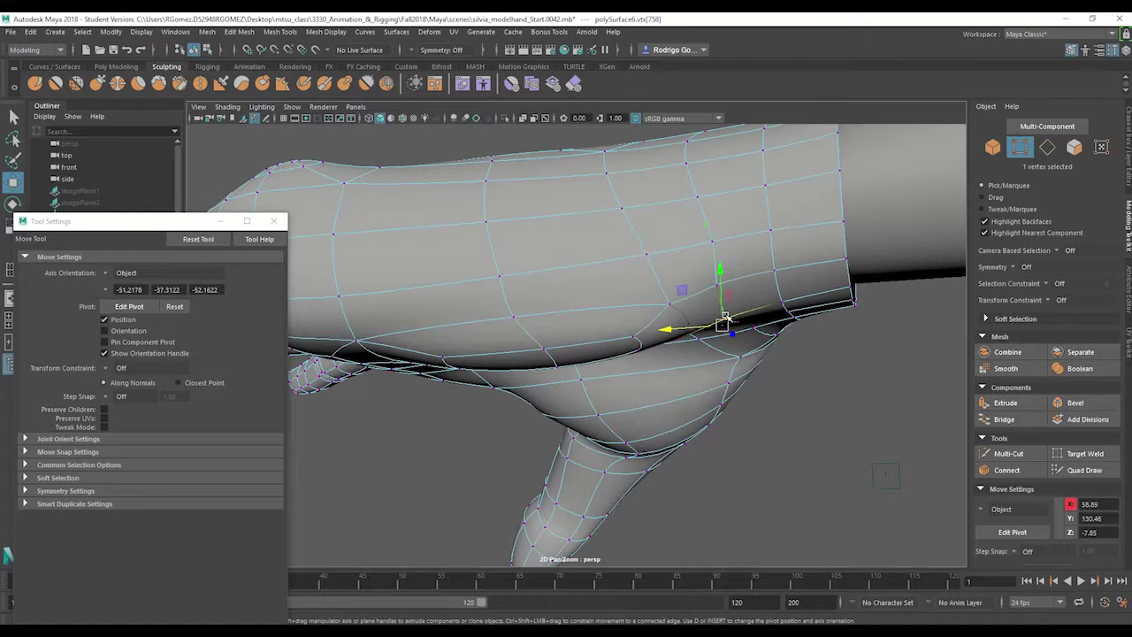
left_click_drag(724, 301, 721, 290)
right_click_drag(727, 285, 733, 256)
left_click(887, 384)
Select the hand, adjust the palm-side wrist loop vertex near the thumb base, return to object mode and close the tool settings
left_click_drag(887, 384, 699, 308, "alt")
left_click(705, 322)
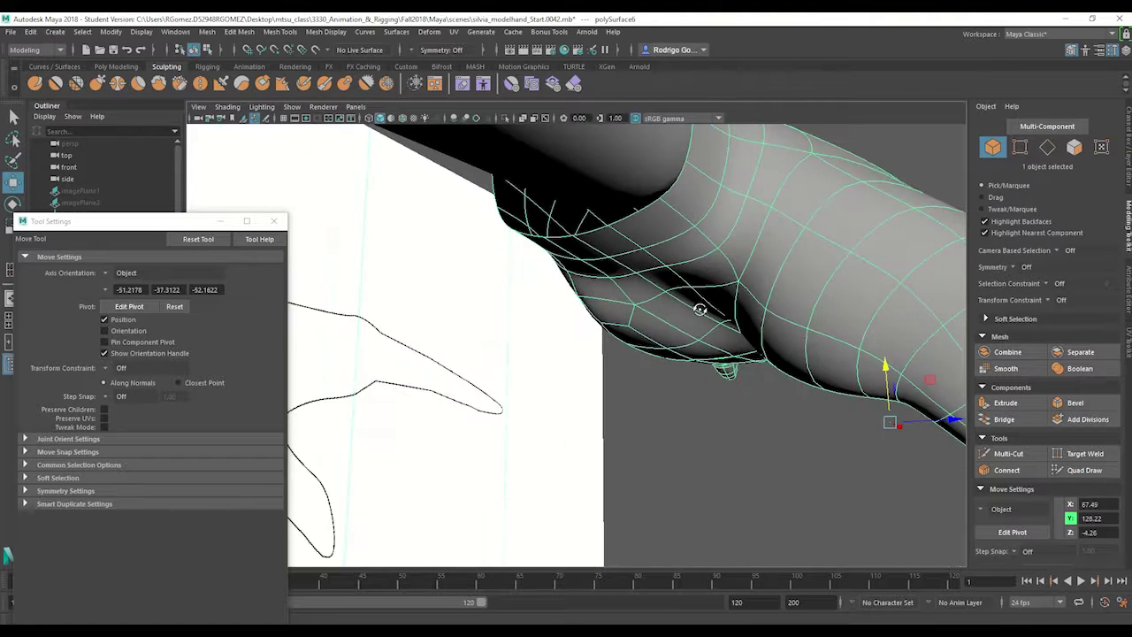
right_click_drag(736, 259, 715, 262)
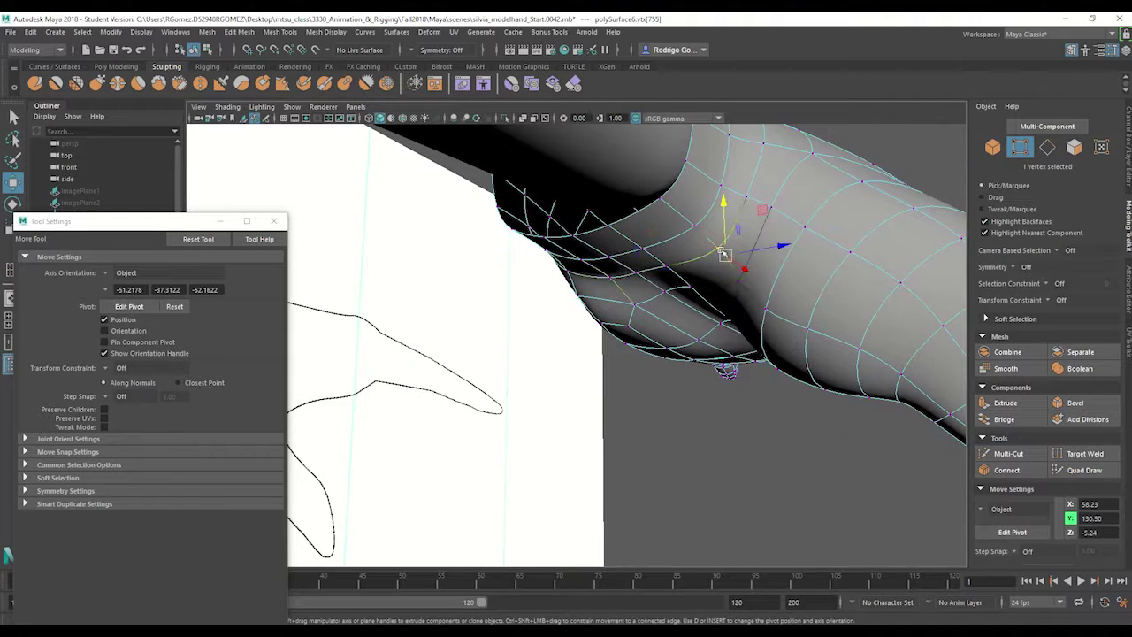
left_click_drag(730, 248, 682, 285, "alt")
right_click_drag(703, 266, 745, 249)
left_click(281, 222)
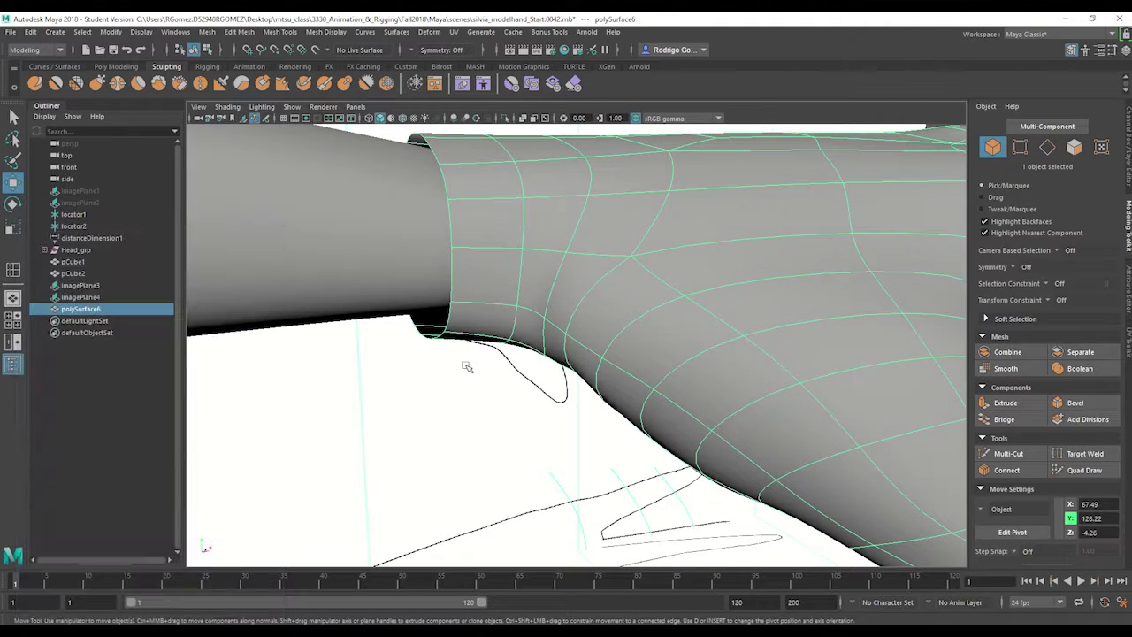
Frame the reference image plane imagePlane3 to examine the whole hand against the drawings
left_click(471, 366)
key("f")
mouse_move(493, 361)
left_mouse_down("alt")
mouse_move(519, 386)
mouse_move(424, 404)
mouse_move(568, 415)
mouse_move(507, 366)
mouse_move(587, 373)
mouse_move(625, 392)
mouse_move(579, 372)
mouse_move(599, 434)
mouse_move(518, 383)
mouse_move(498, 357)
mouse_move(508, 356)
mouse_move(451, 356)
mouse_move(416, 391)
mouse_move(439, 352)
mouse_move(572, 430)
mouse_move(538, 487)
mouse_move(544, 404)
mouse_move(519, 392)
mouse_move(634, 445)
mouse_move(589, 369)
mouse_move(507, 362)
left_mouse_up("alt")
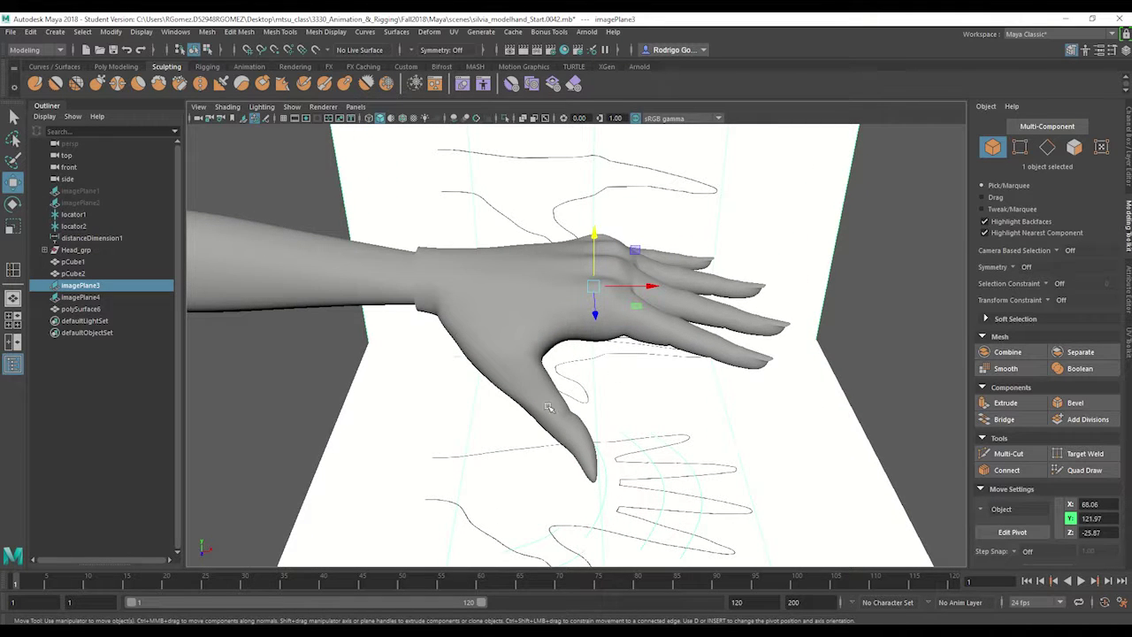
Lasso-select the vertices of the outer thumb on the hand mesh and set the soft selection falloff radius to about 1.75
left_click_drag(548, 407, 557, 300, "alt")
right_click(557, 298)
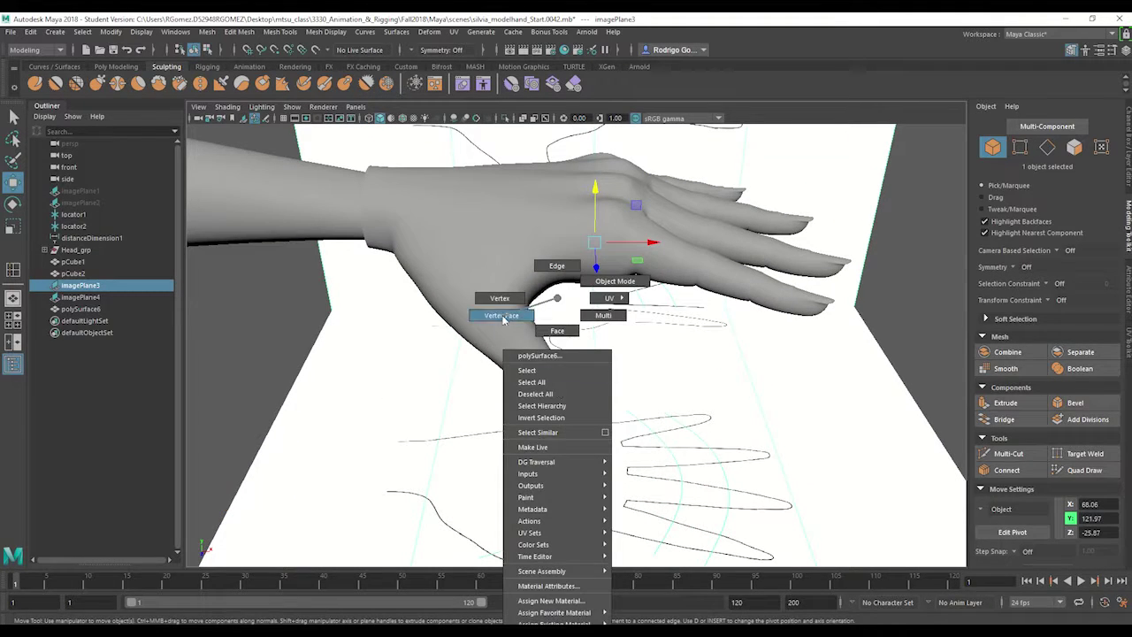
left_click(500, 299)
left_click(568, 376)
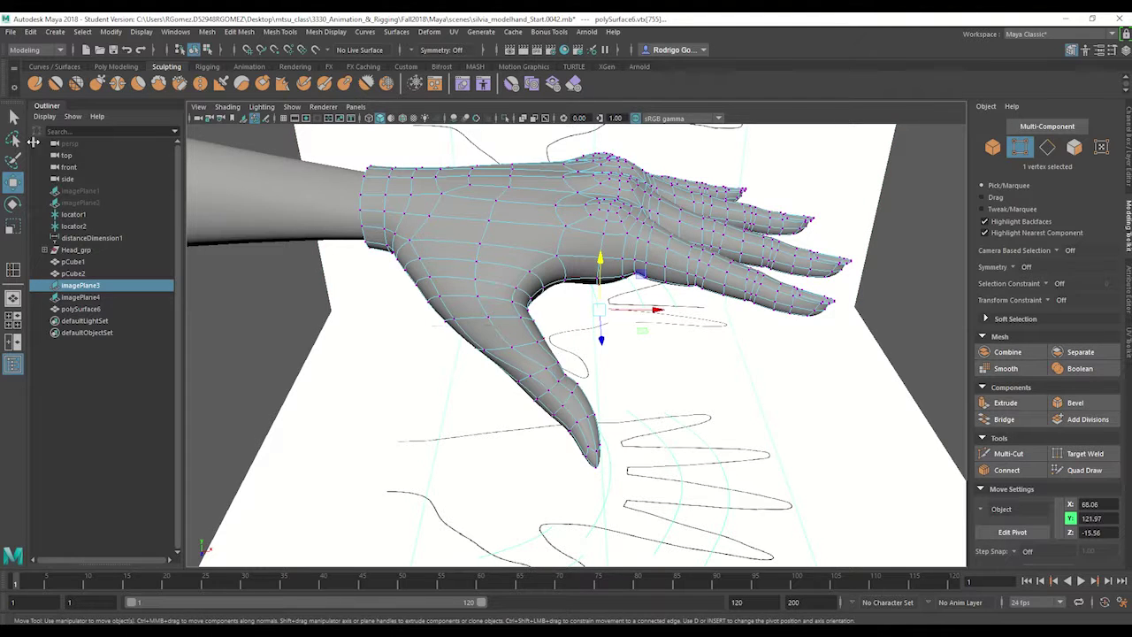
left_click(13, 139)
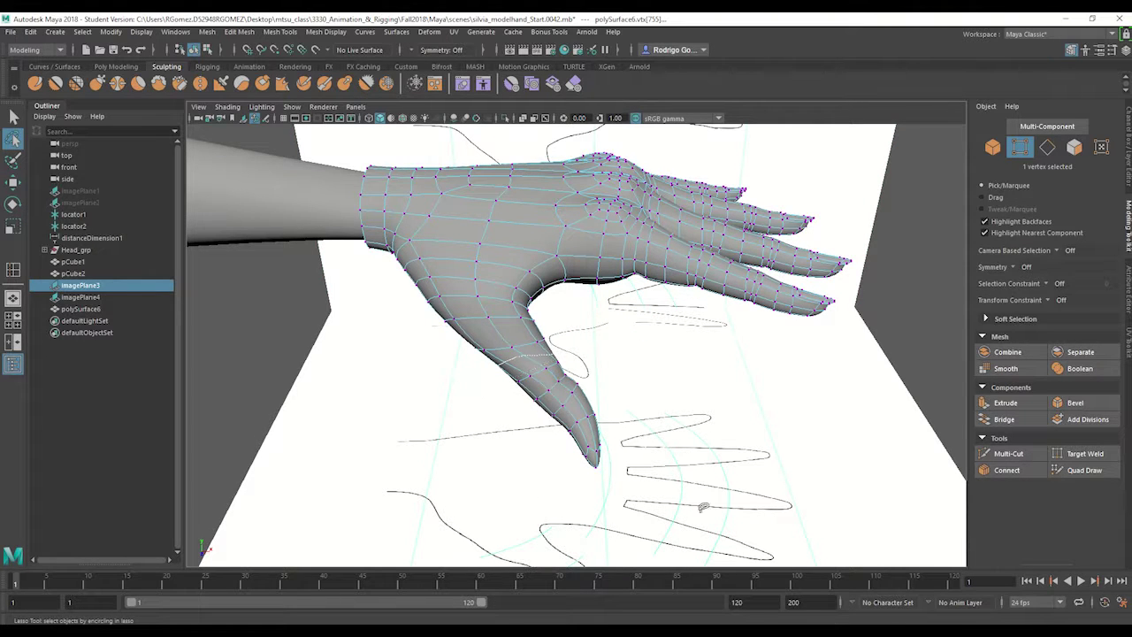
left_click_drag(703, 506, 696, 405)
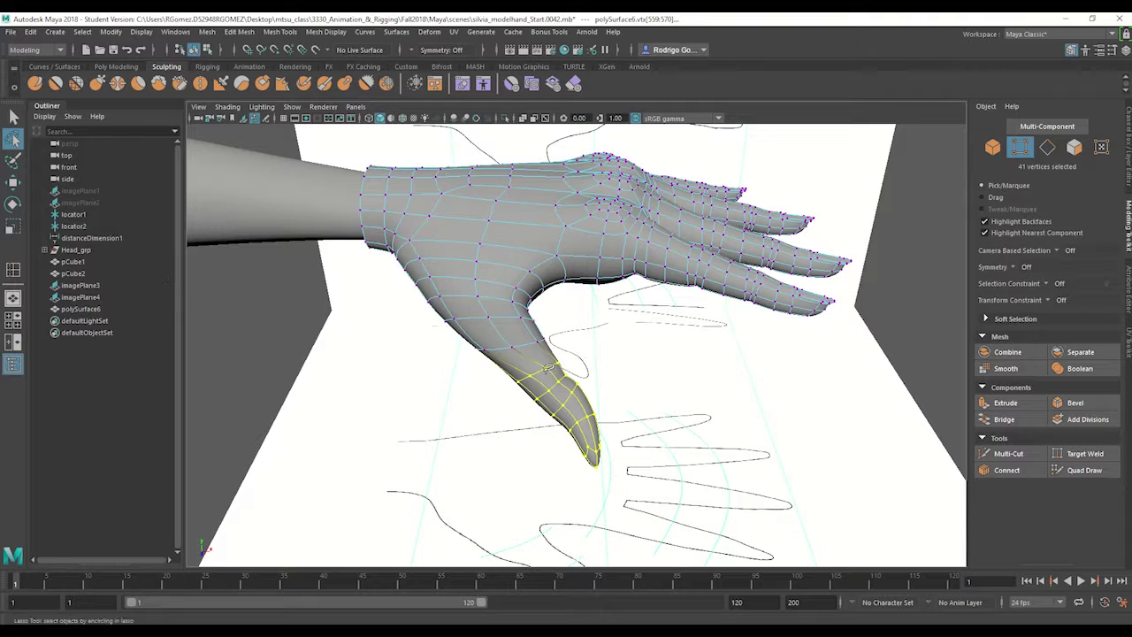
left_click_drag(554, 367, 573, 372)
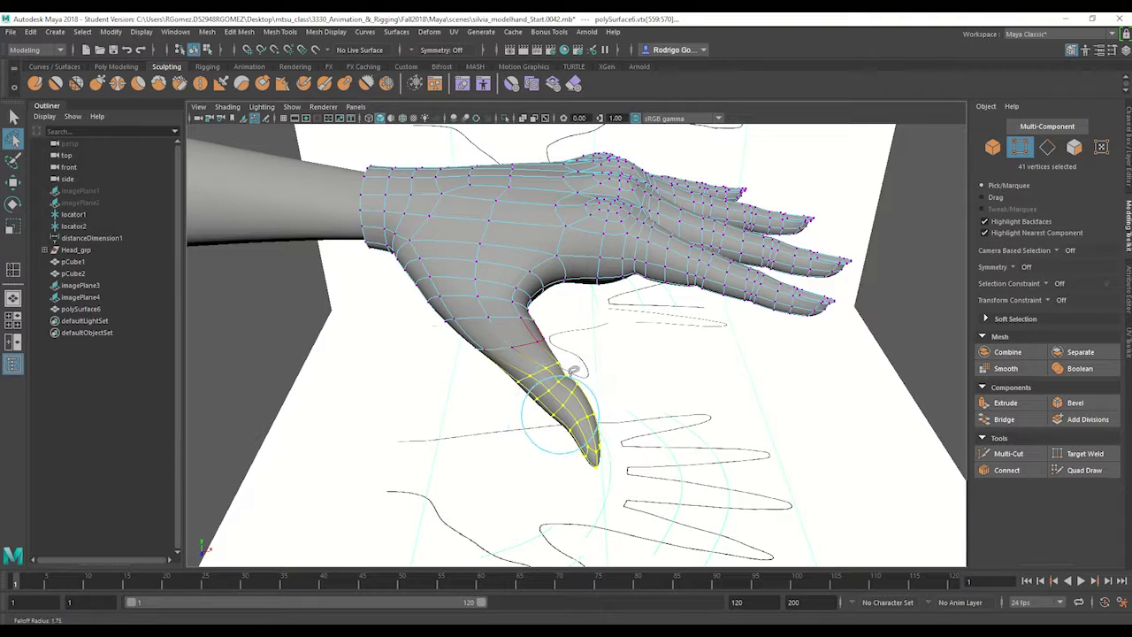
Move the soft-selected thumb vertices slightly up and back toward the wrist, to Y 126.06 and Z -0.10, return to object mode and deselect
left_click(13, 184)
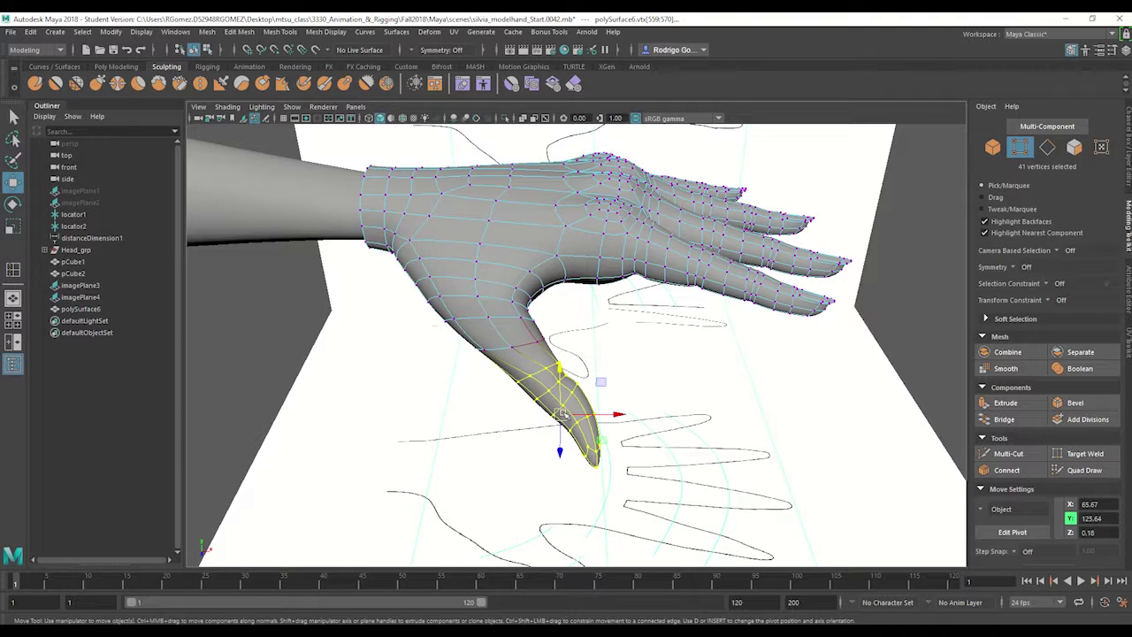
left_click_drag(562, 414, 550, 389)
right_click(546, 353)
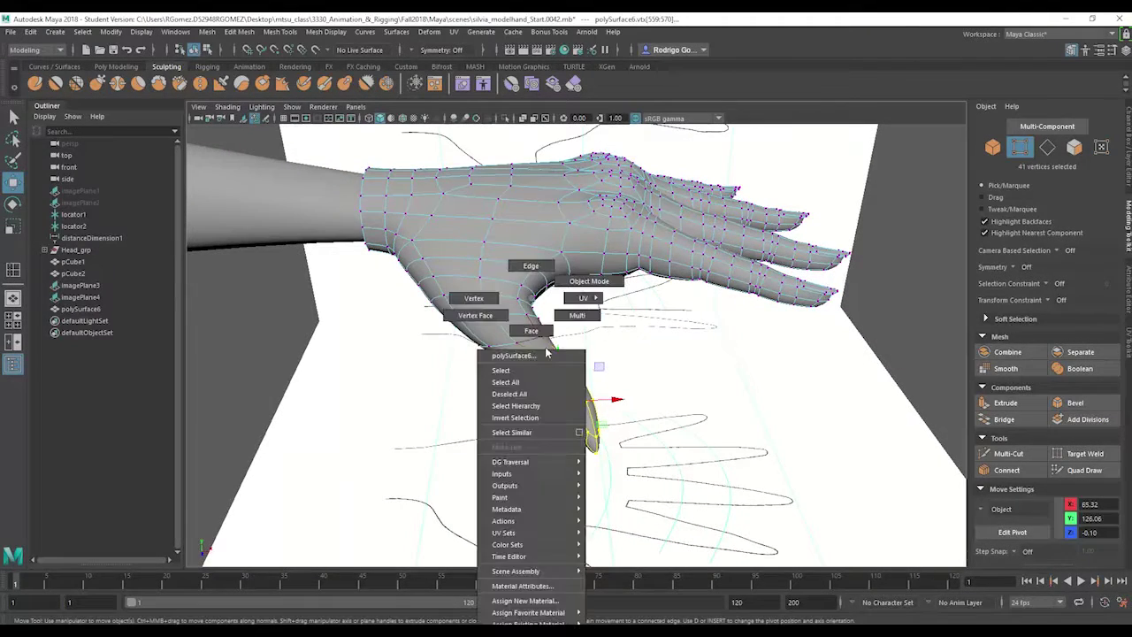
left_click(599, 282)
left_click(273, 346)
Select the hand mesh polySurface6 and delete its construction history
left_click_drag(542, 329, 550, 384, "alt")
left_click(451, 345)
left_click(27, 34)
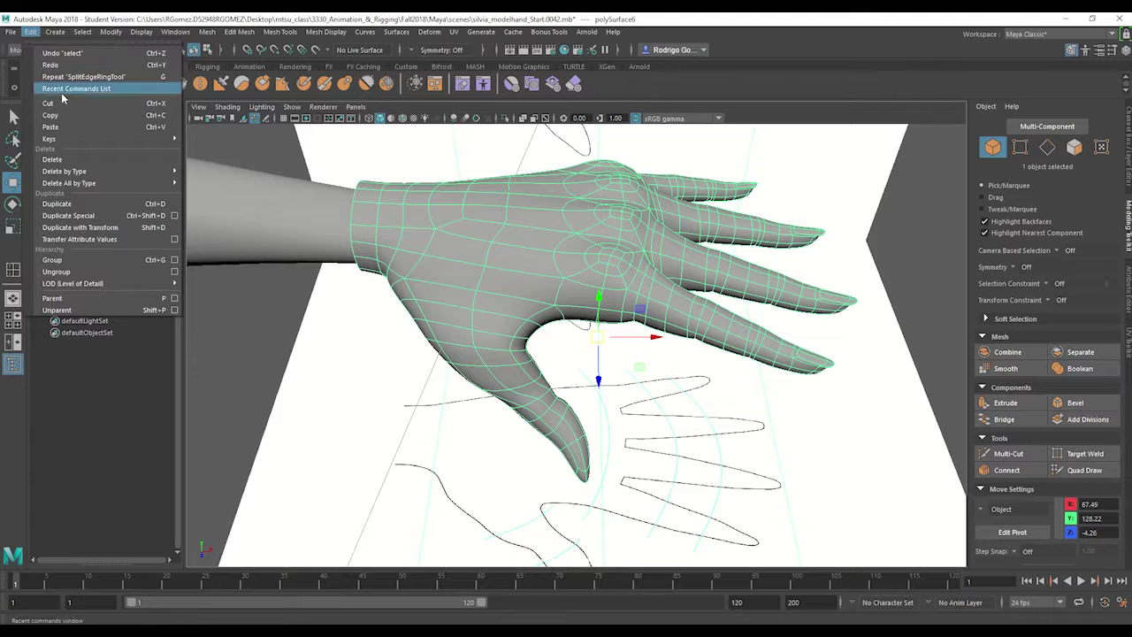
mouse_move(88, 172)
left_click(203, 183)
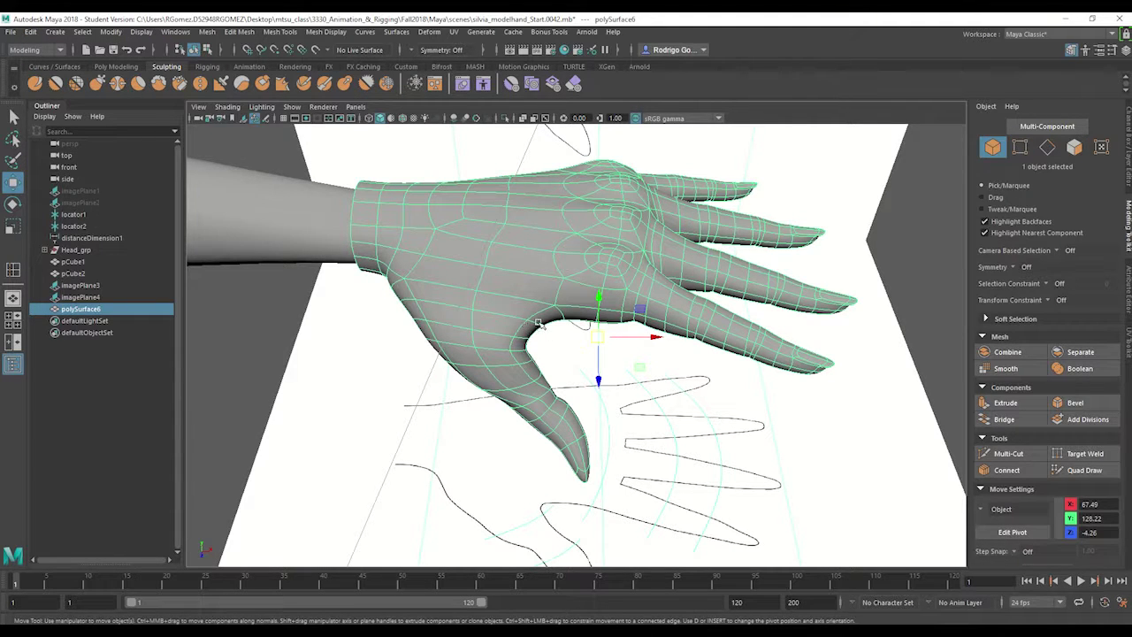
Select the arm mesh pCube2 and bring the forearm and its junction with the hand into view
left_click(322, 215)
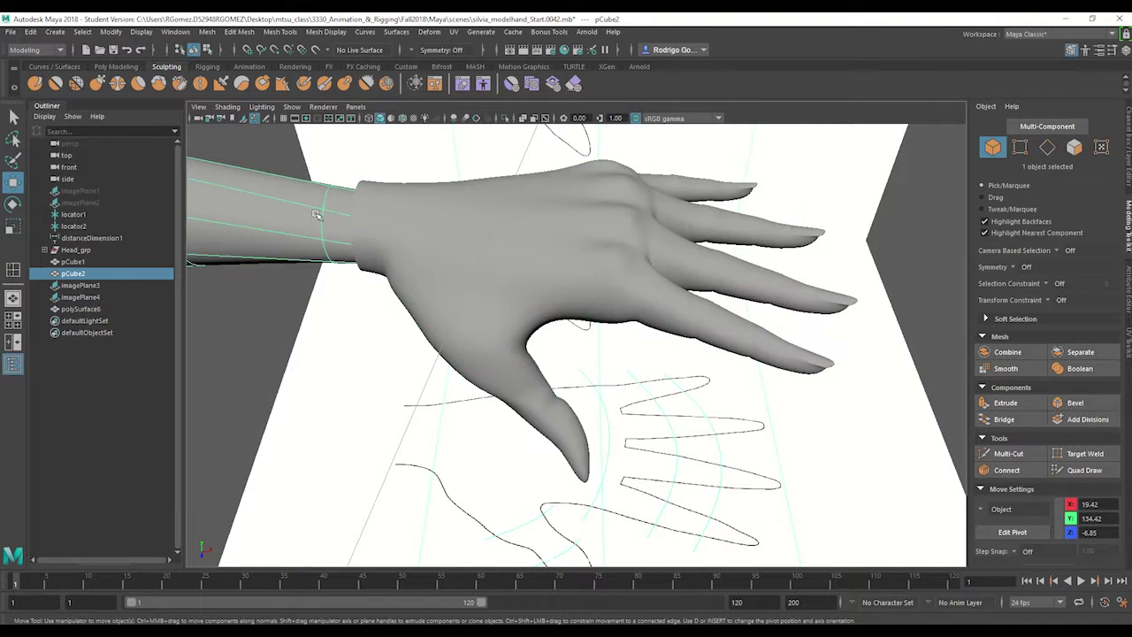
left_click_drag(322, 226, 516, 244, "alt")
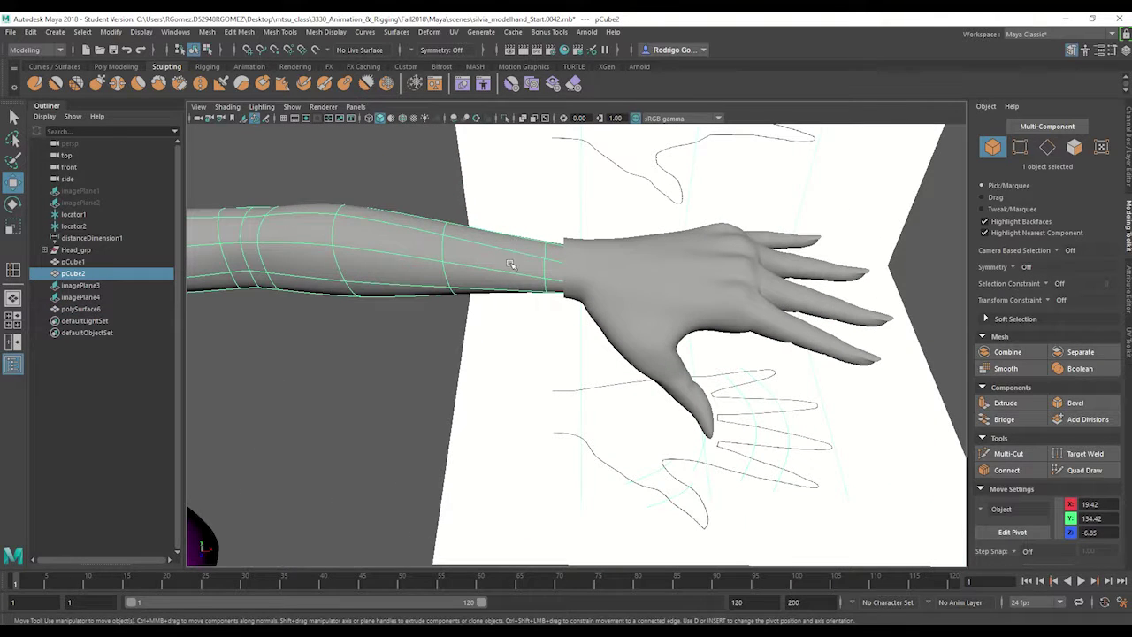